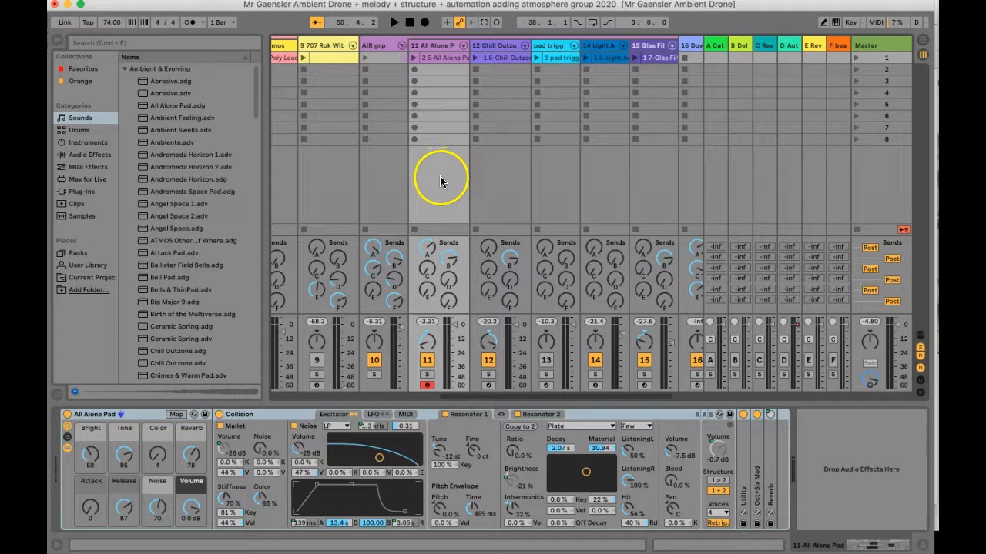
Switch to the Arrangement view and narrow the browser to give the timeline more room.
key(Tab)
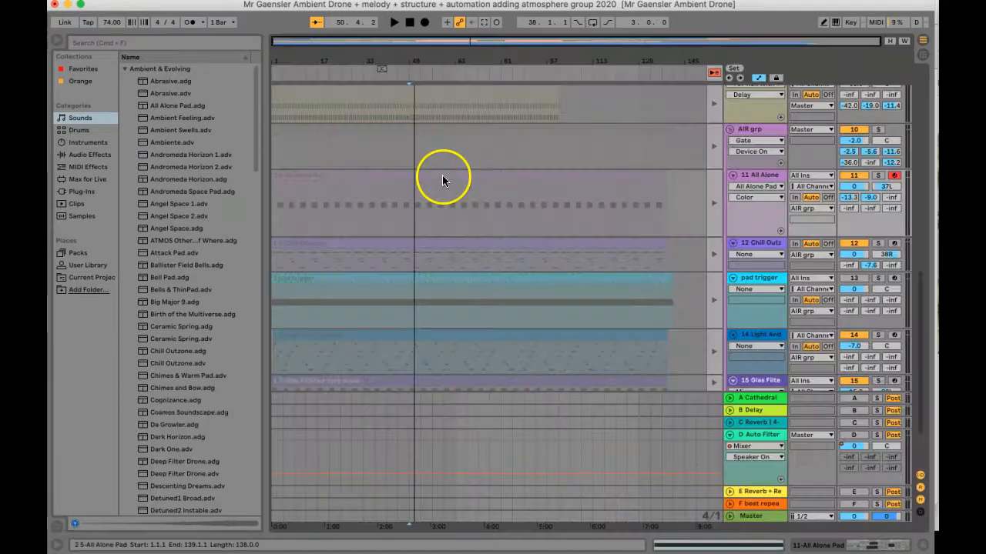
drag(264, 159, 221, 161)
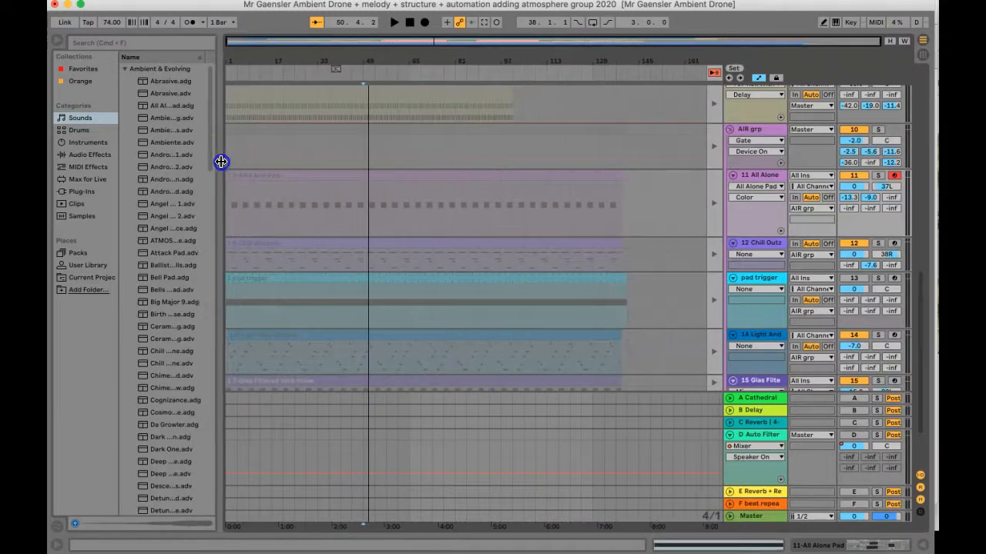
Return all tracks to arrangement playback and reduce the height of the Drone group track.
click(713, 76)
scroll(530, 183, up, 10)
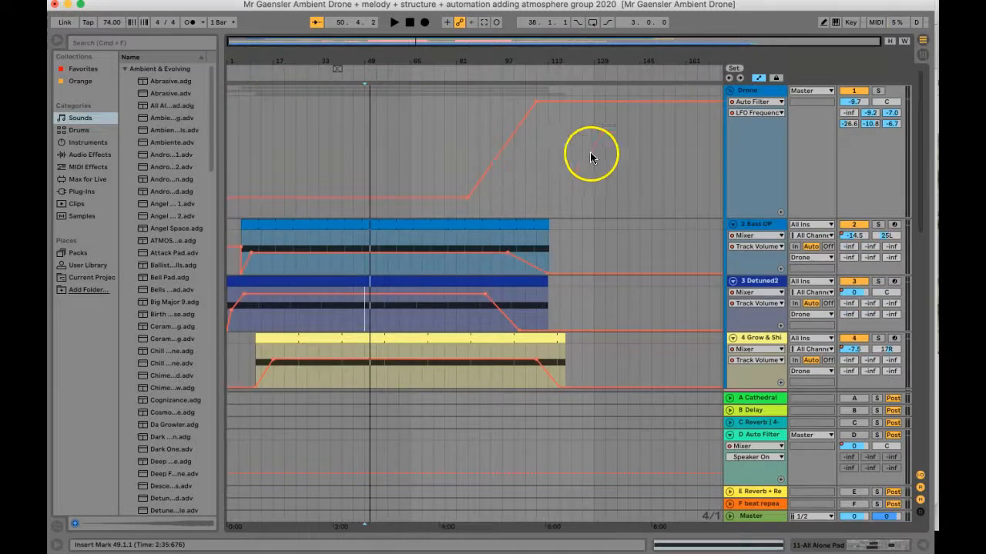
drag(825, 176, 828, 95)
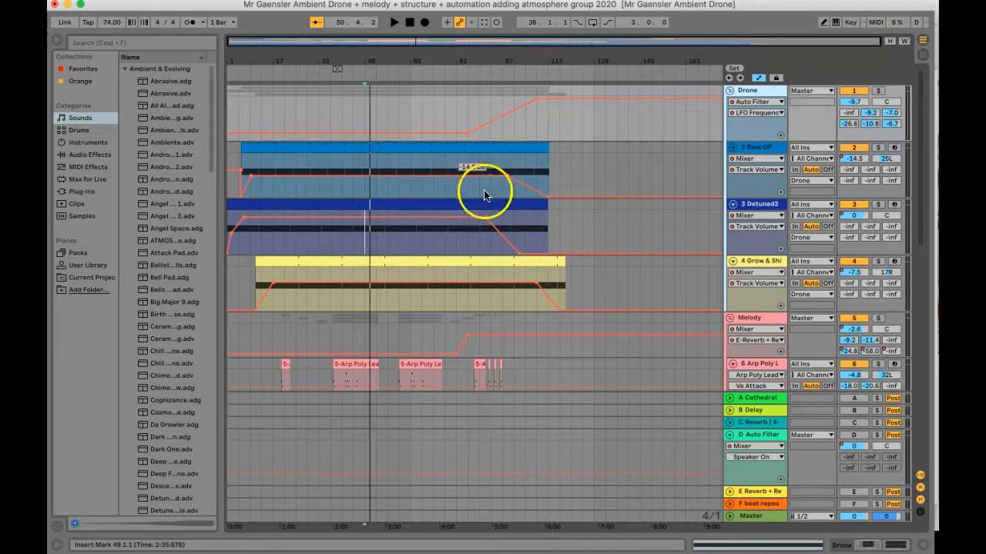
Show the Melody group's D-Auto Filter send automation and select the D Auto Filter return track.
scroll(469, 258, down, 5)
scroll(470, 260, down, 2)
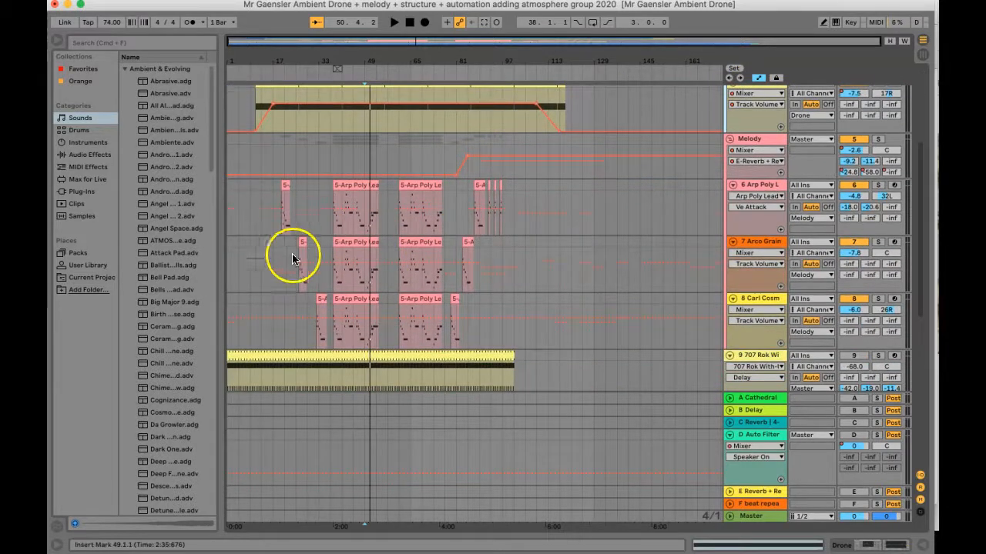
click(851, 174)
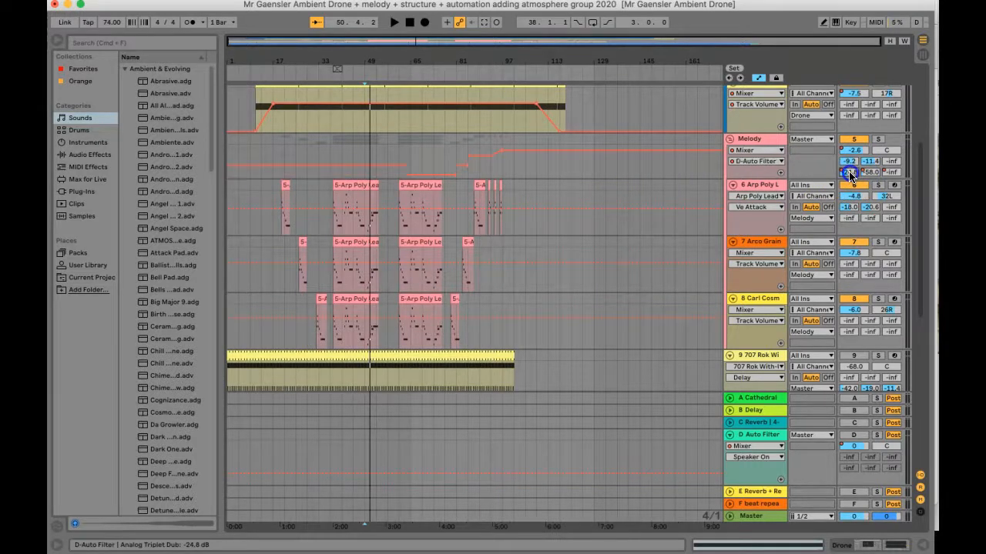
click(896, 163)
click(849, 172)
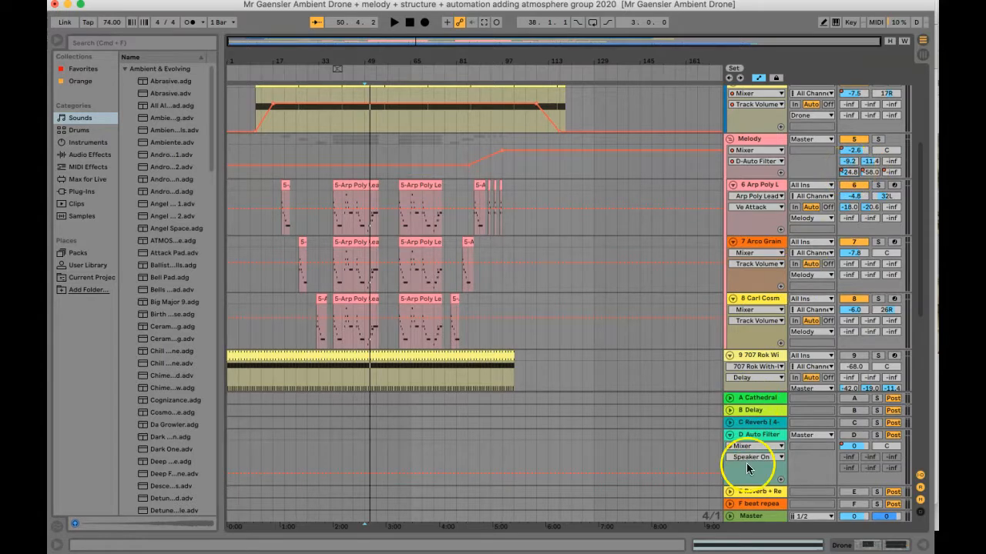
click(850, 173)
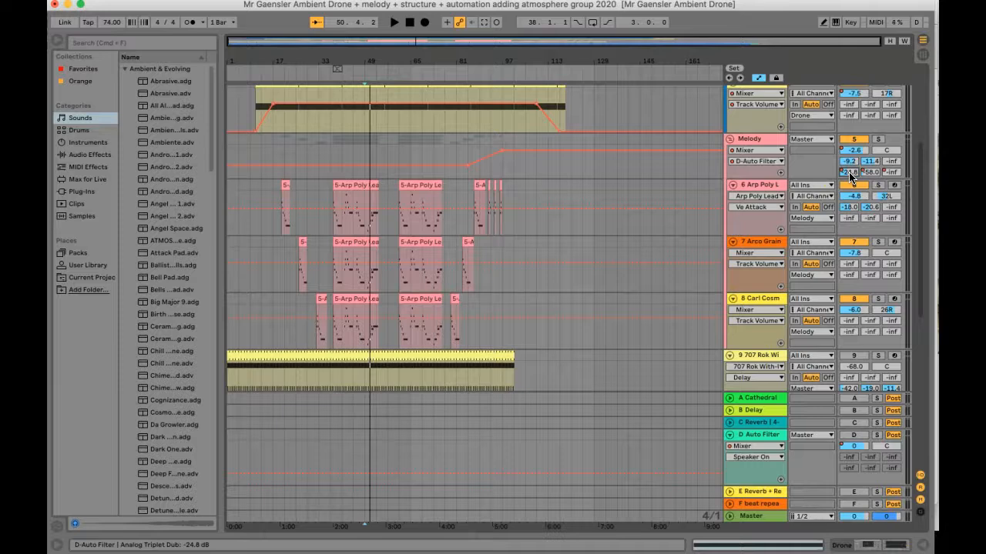
click(752, 435)
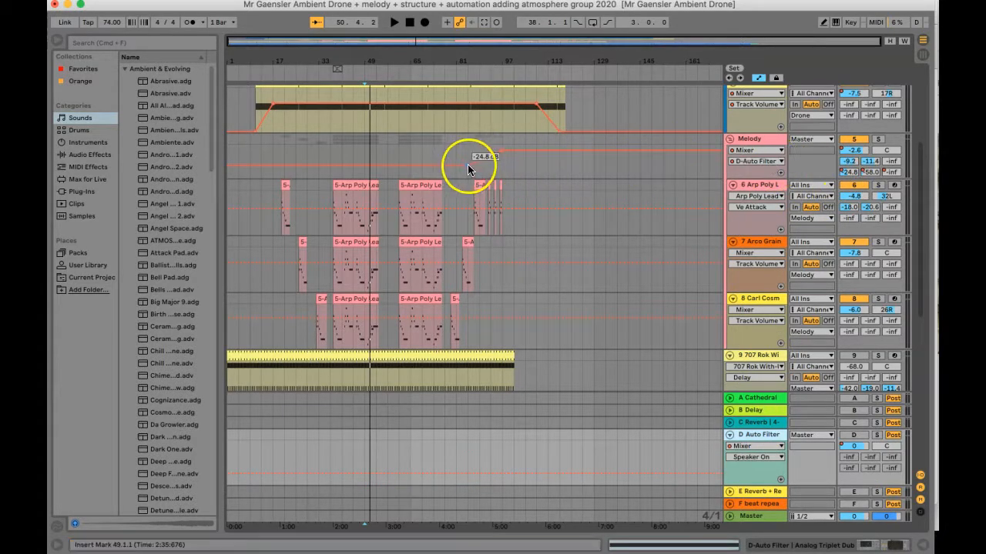
mouse_move(467, 164)
mouse_down()
mouse_move(499, 148)
mouse_move(476, 162)
mouse_up()
Display the Melody group's send automation for E-Reverb + Resonator and F-beat repeat.
click(867, 172)
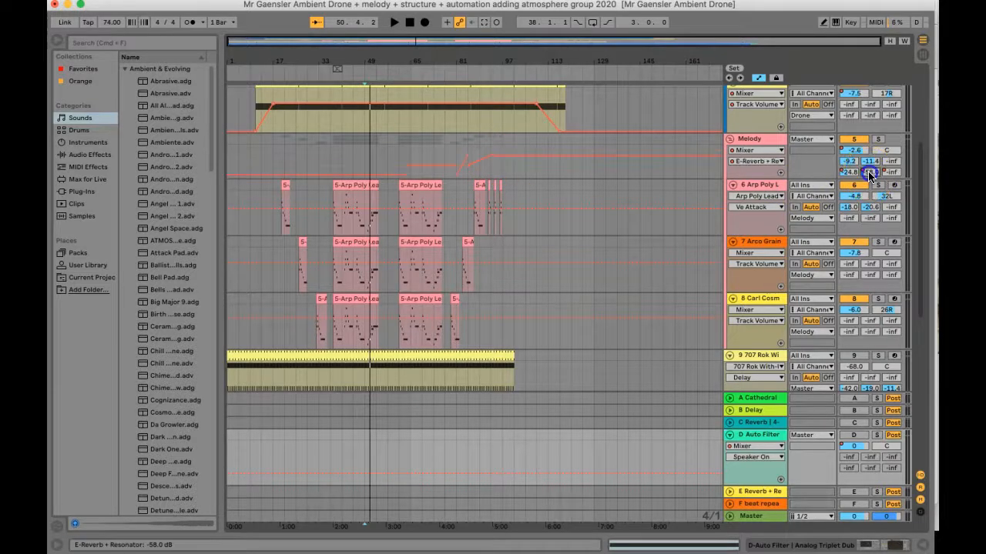
scroll(757, 462, down, 1)
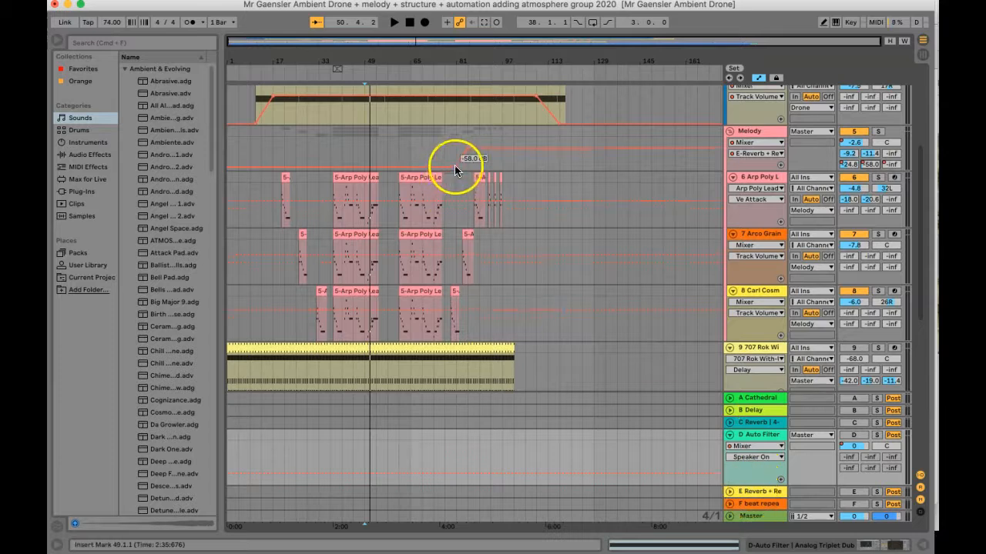
click(890, 168)
drag(459, 167, 410, 143)
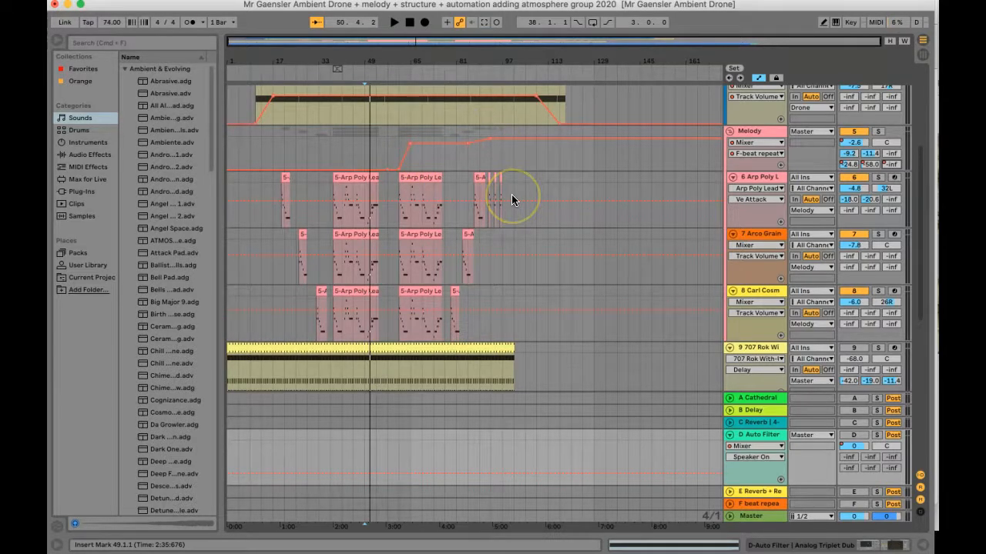
Review the AIR grp group and its member tracks in the arrangement, from All Alone Pad to Glas Filtered Verb Noise.
scroll(512, 194, down, 8)
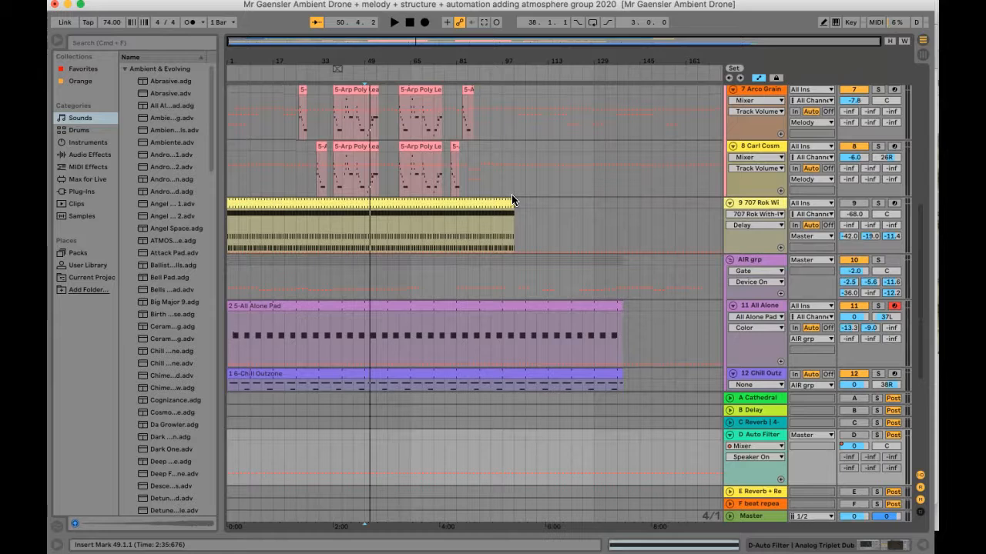
scroll(511, 194, down, 6)
click(519, 203)
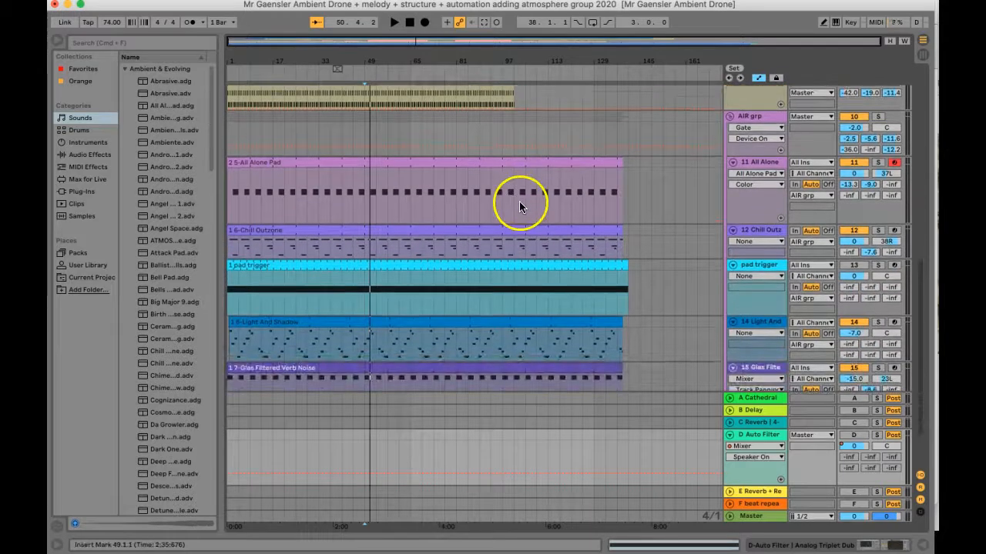
scroll(514, 220, down, 1)
click(717, 100)
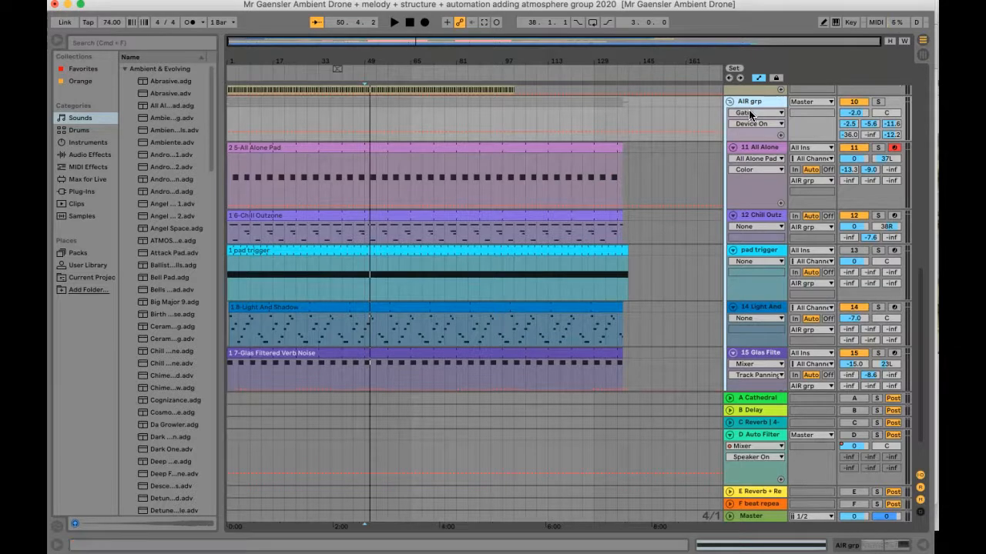
click(749, 146)
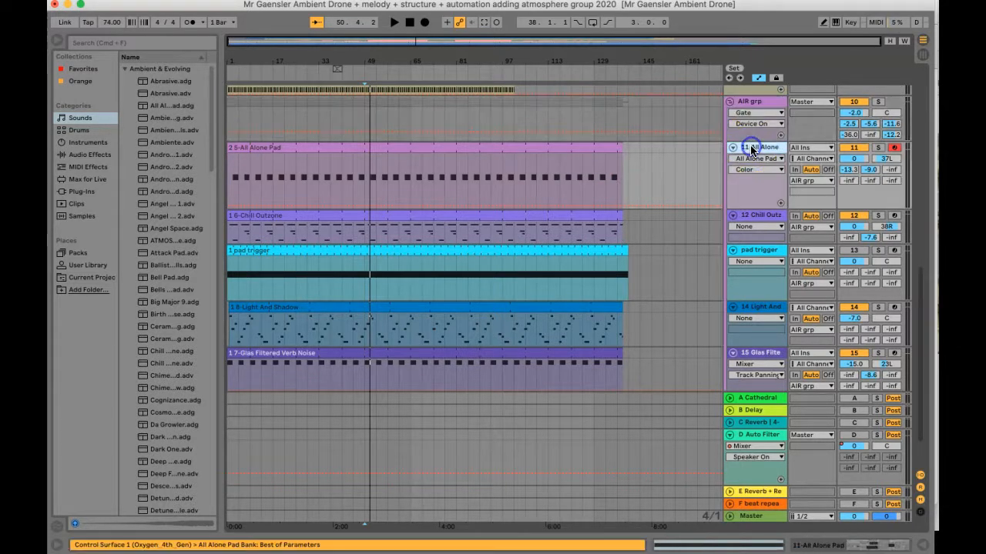
scroll(749, 254, down, 2)
click(757, 299)
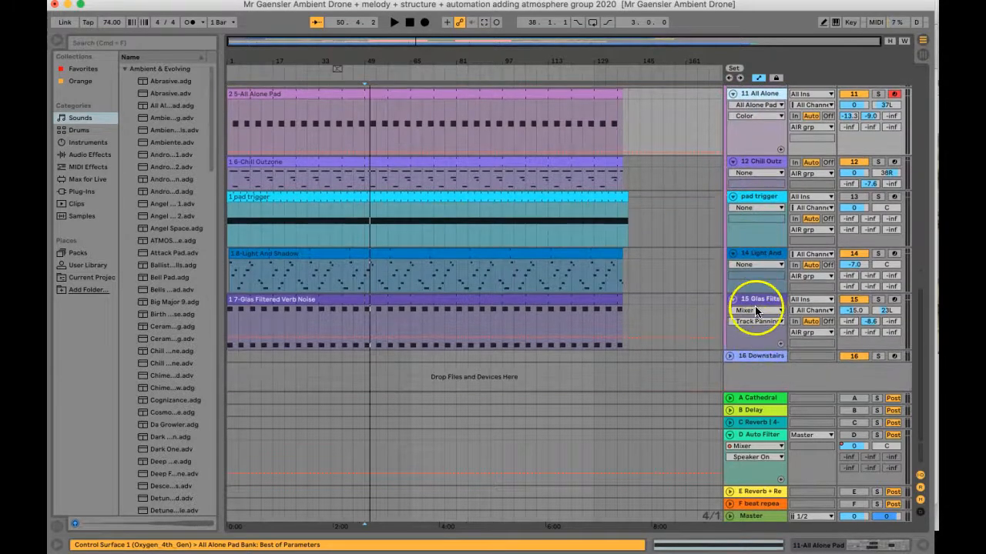
Open the device chain of the AIR grp track to examine its Berlin and Gate effects.
drag(757, 298, 761, 198)
double_click(760, 197)
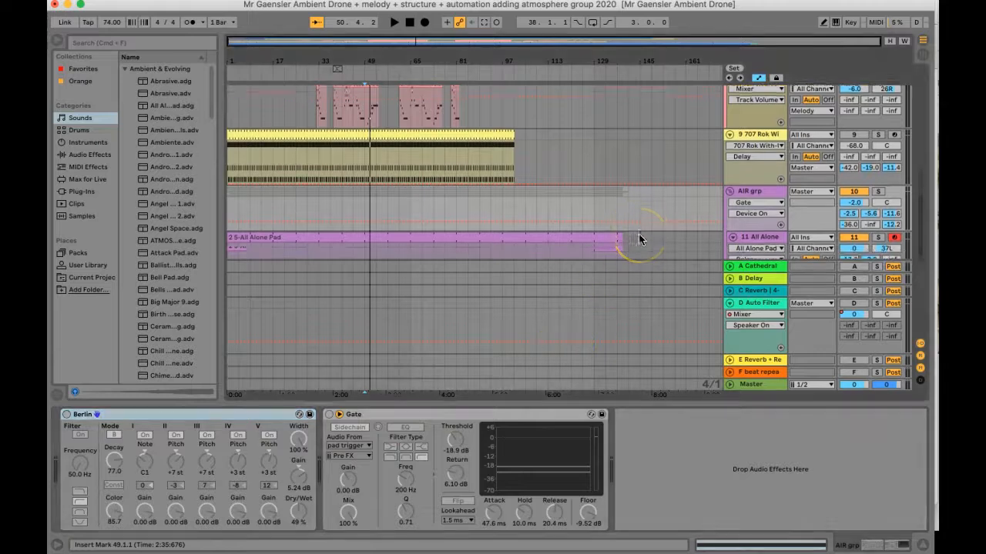
click(745, 177)
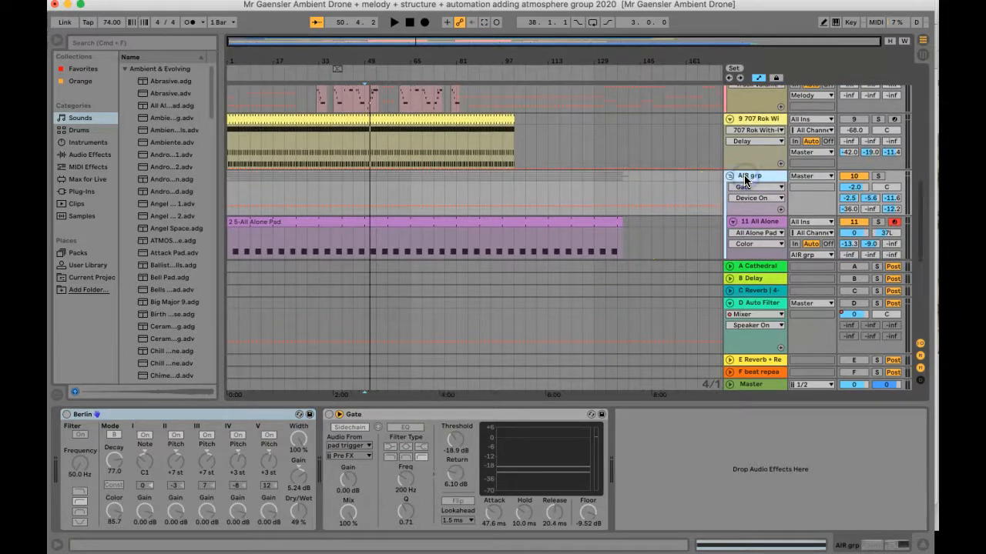
scroll(561, 244, down, 5)
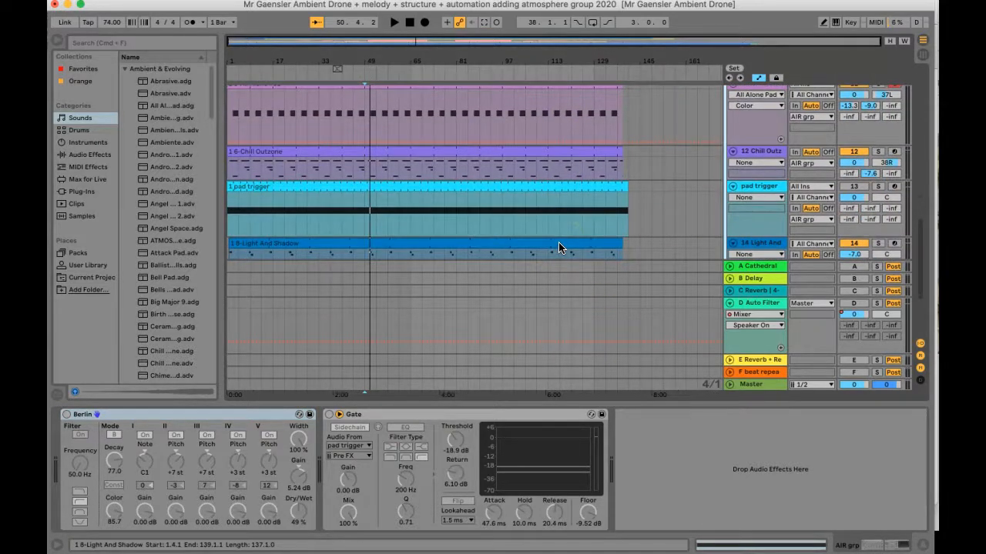
Switch to the Session view and widen the browser so the preset names are readable.
key(Tab)
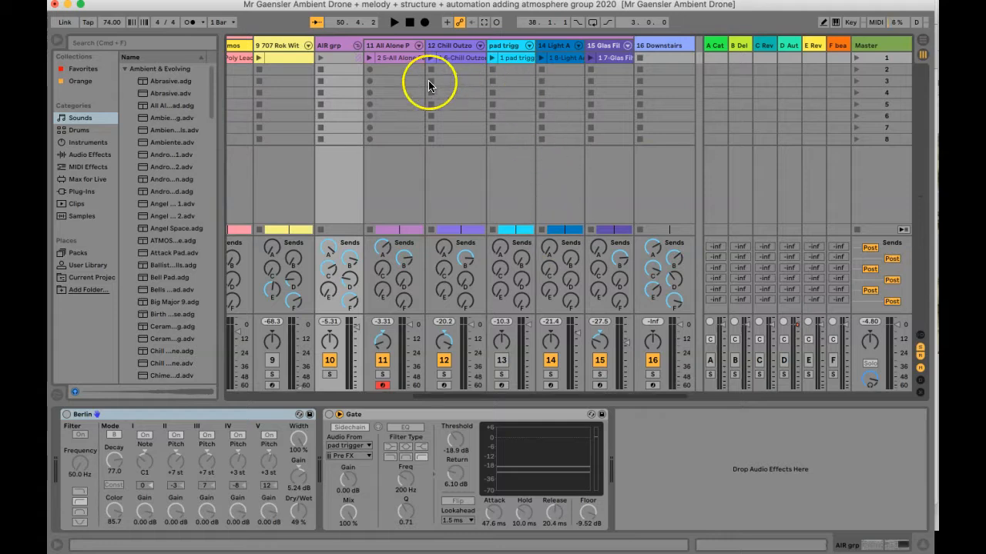
click(212, 95)
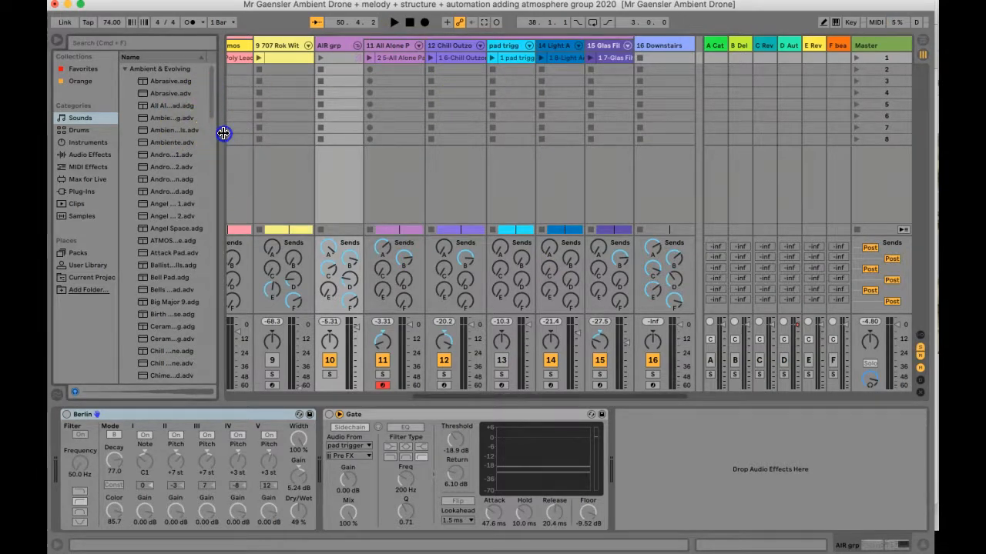
drag(223, 131, 358, 146)
Collapse Ambient & Evolving in the Sounds category and look through the Effects and Experimental preset folders.
click(79, 130)
click(80, 120)
click(125, 70)
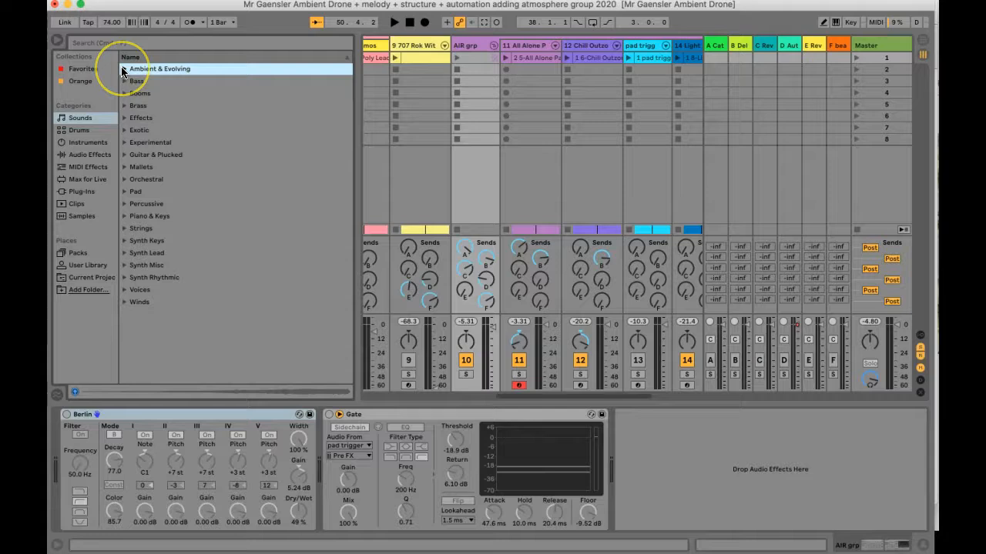
click(124, 119)
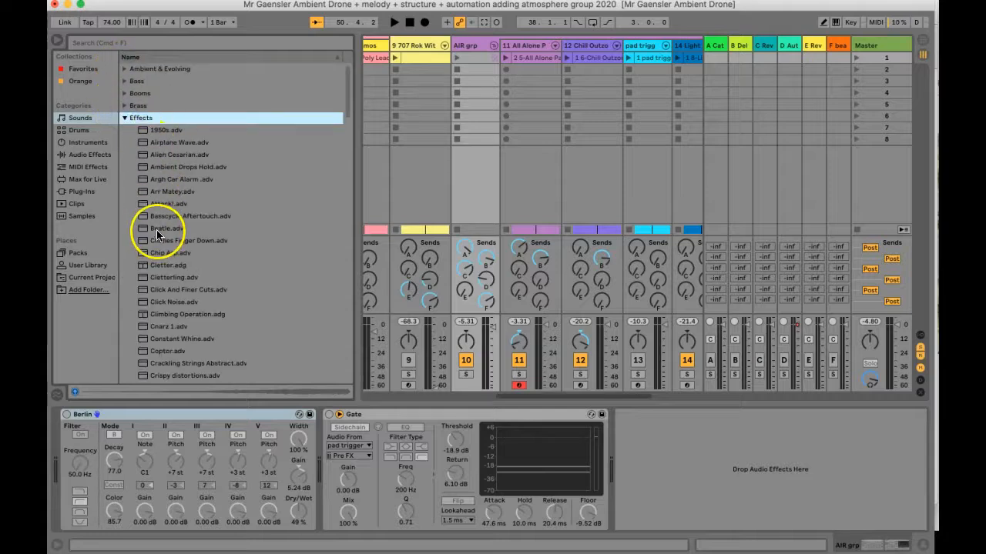
click(125, 119)
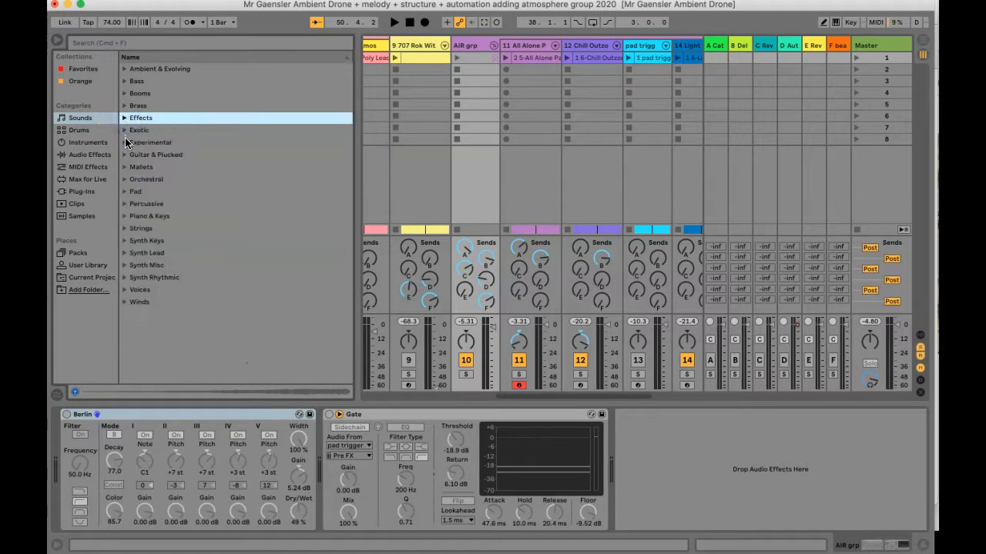
click(124, 143)
click(125, 144)
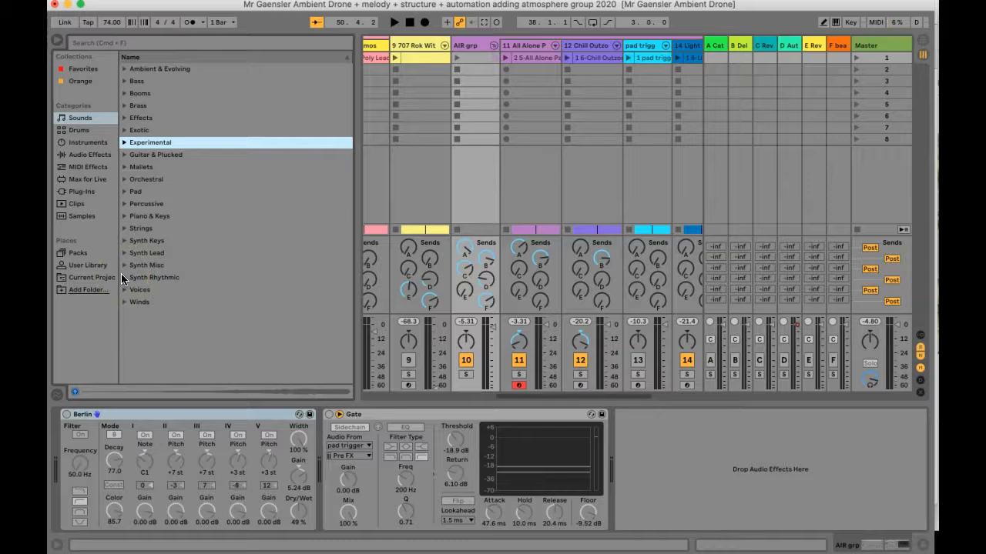
Expand the Ambient & Evolving sounds folder and select the 11 All Alone Pad track to show its devices.
click(124, 69)
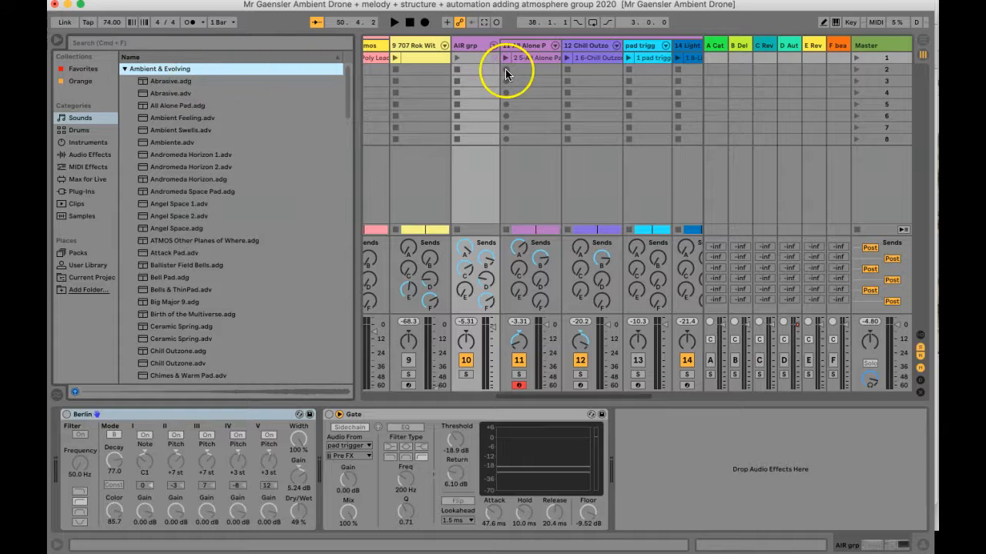
click(524, 51)
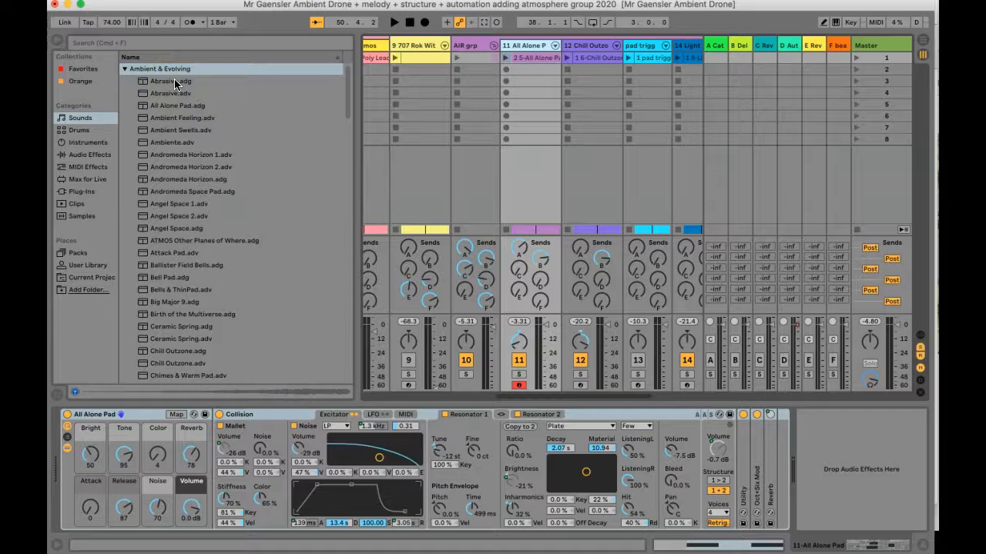
scroll(494, 81, right, 3)
scroll(494, 81, left, 5)
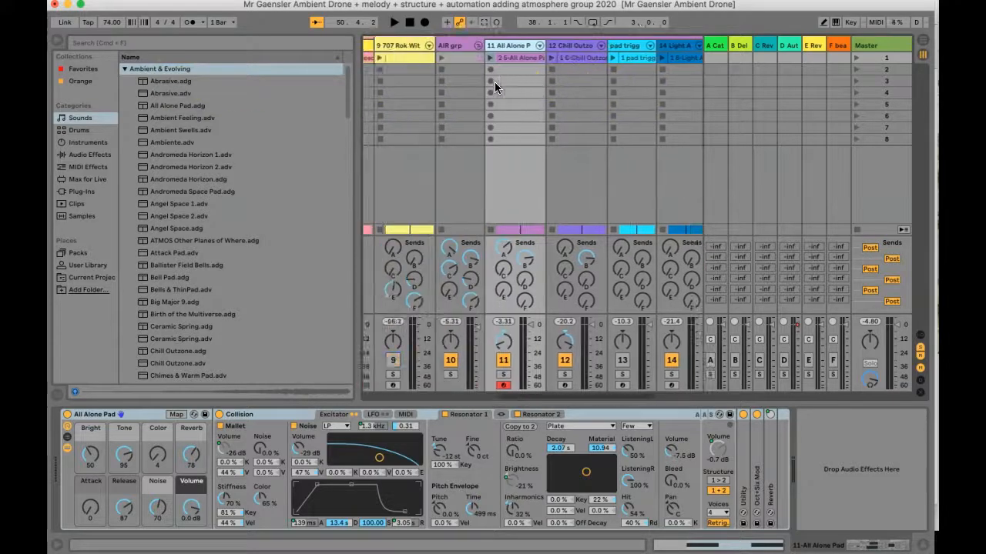
Preview the presets Abrasive.adg, All Alone Pad.adg, Andromeda Horizon 1.adv and Bell Pad.adg.
click(172, 81)
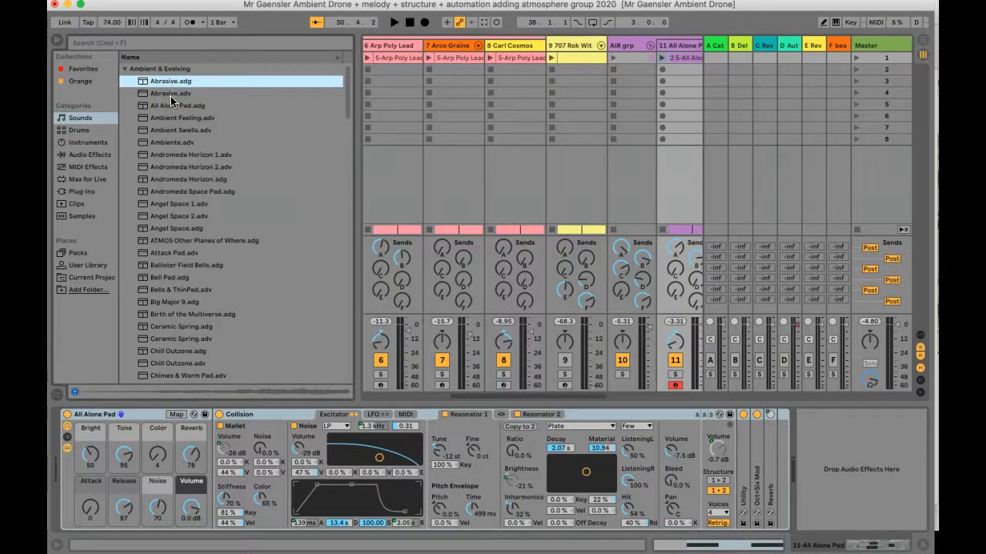
click(170, 107)
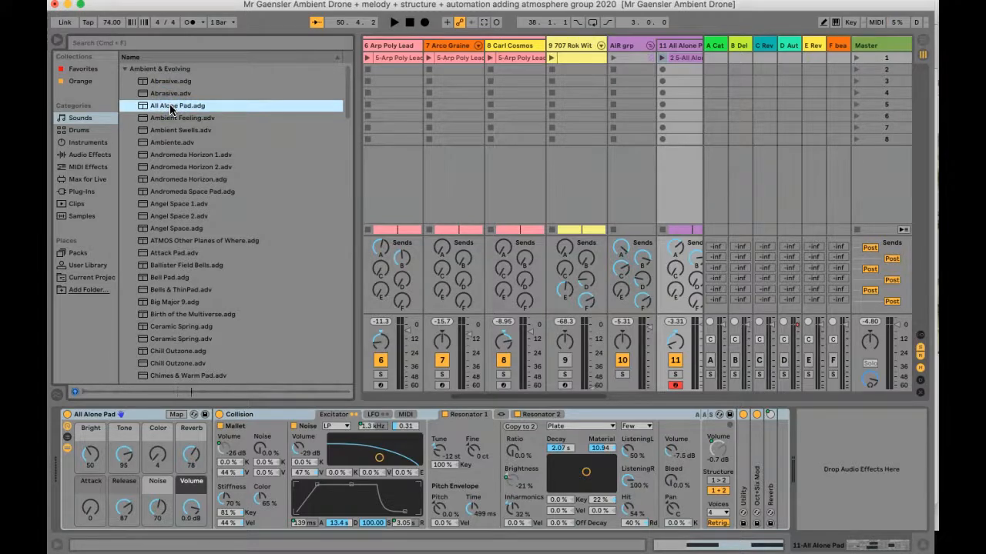
click(165, 158)
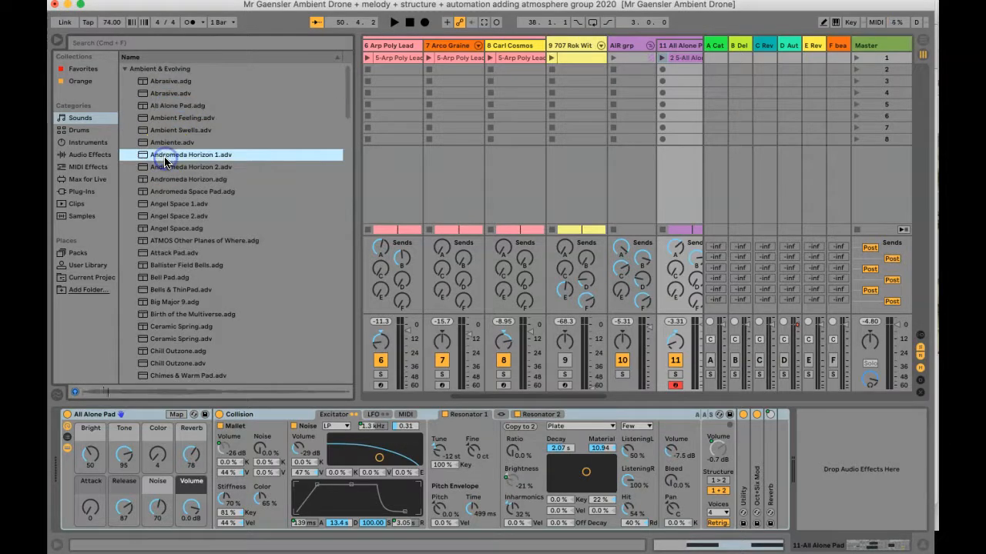
click(166, 276)
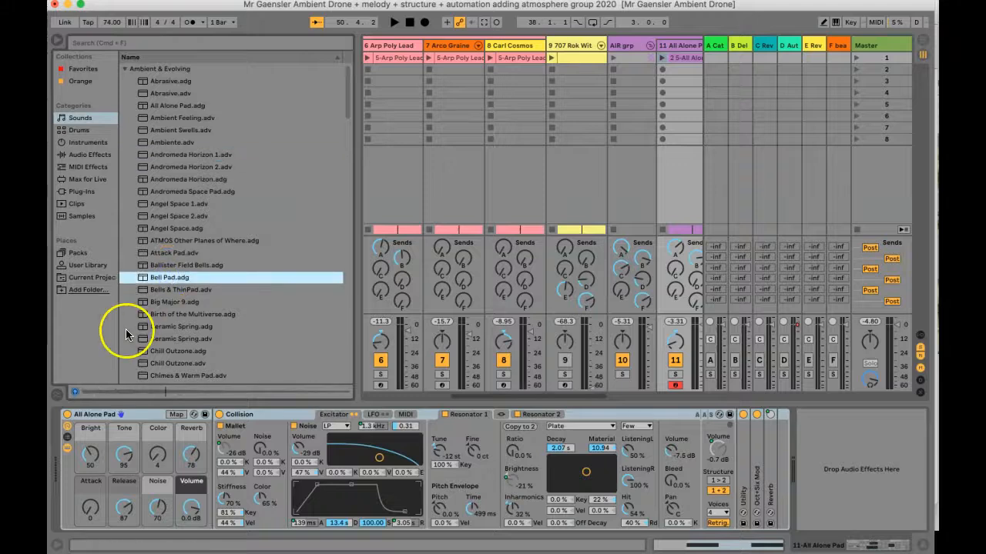
Turn off the browser's sound preview and select the Ceramic Spring.adg preset.
click(75, 392)
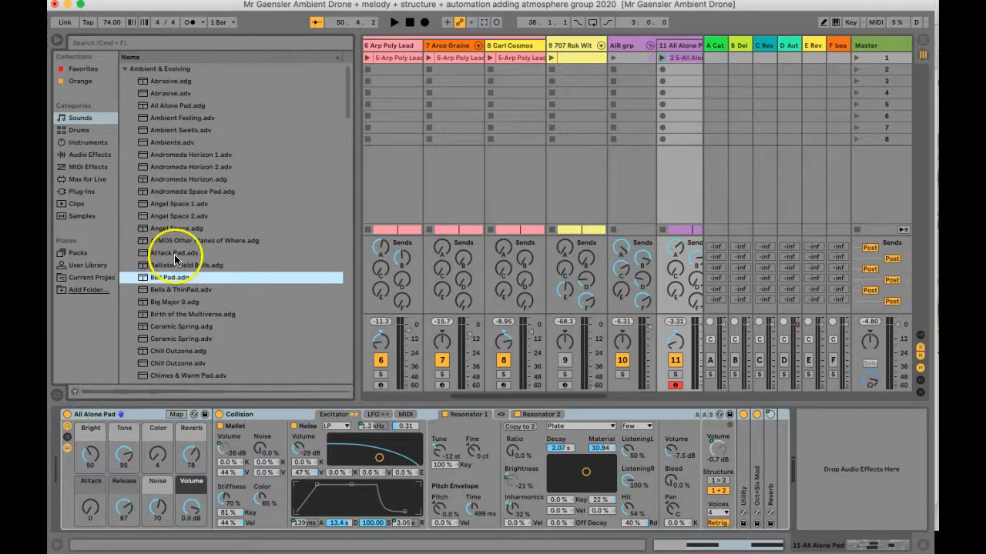
click(164, 327)
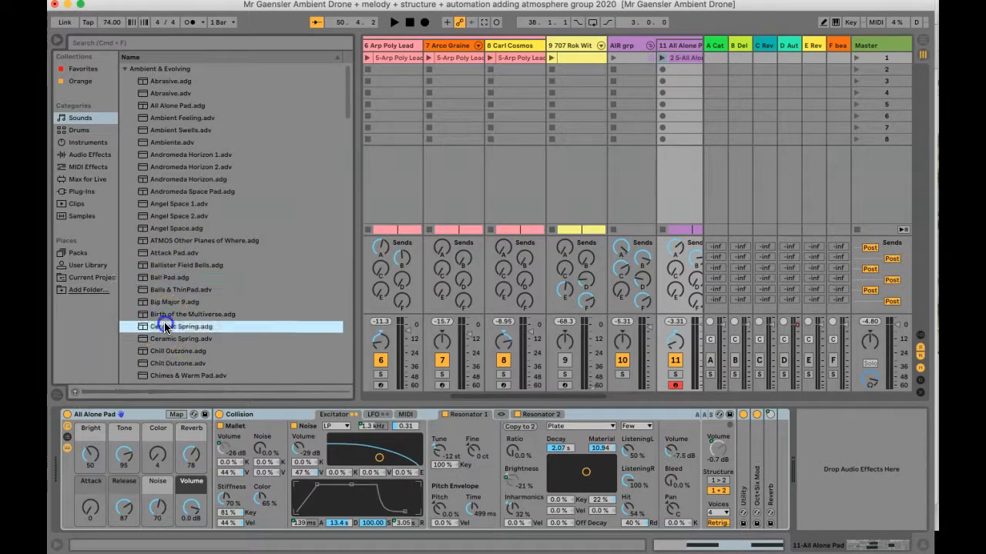
Turn the browser's sound preview back on and audition the ATMOS Other Planes of Where.adg and All Alone Pad.adg presets.
click(164, 326)
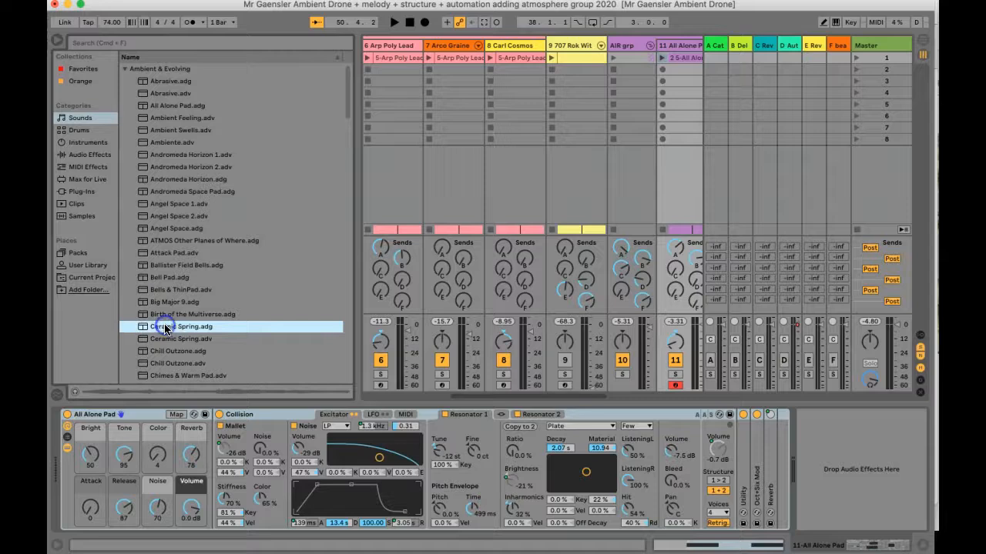
click(173, 277)
click(166, 241)
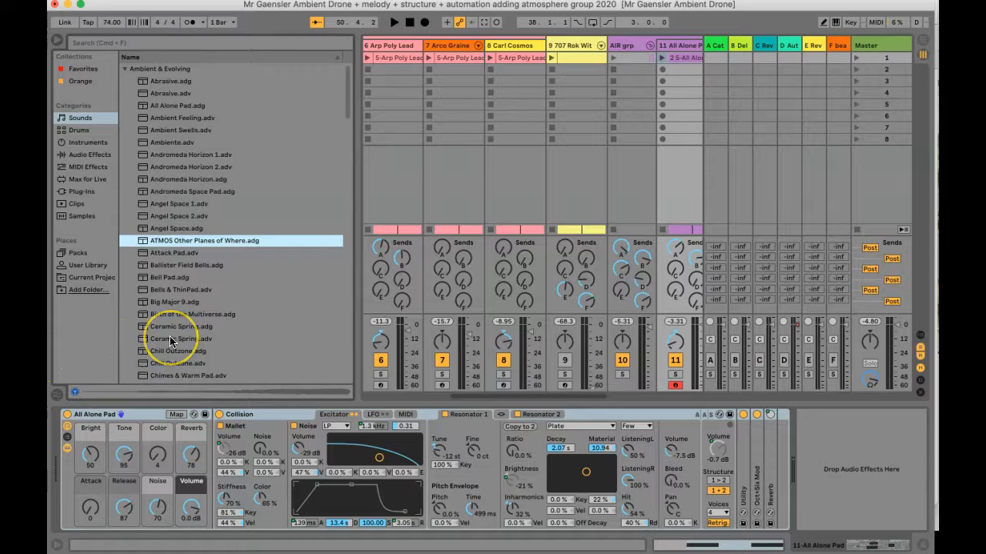
scroll(171, 351, down, 3)
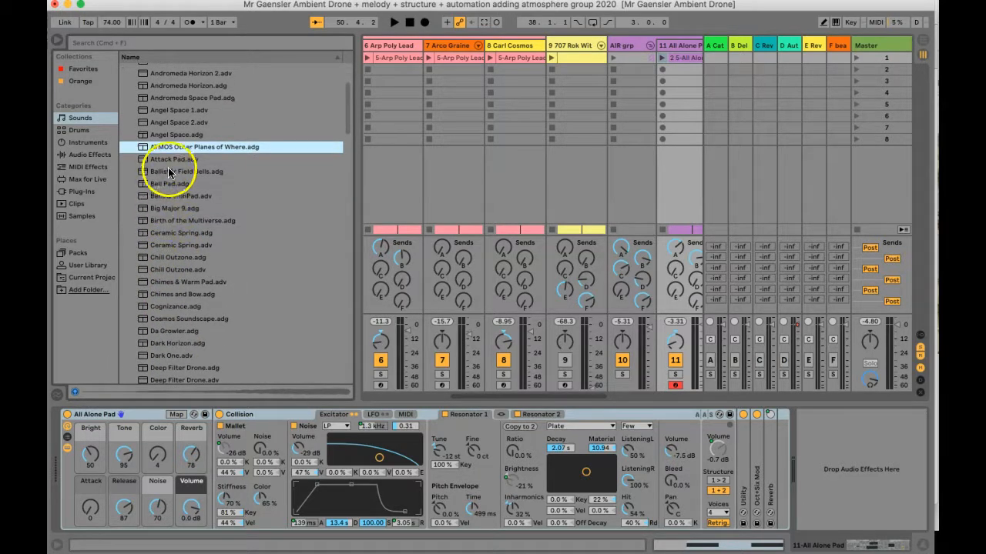
scroll(171, 171, up, 3)
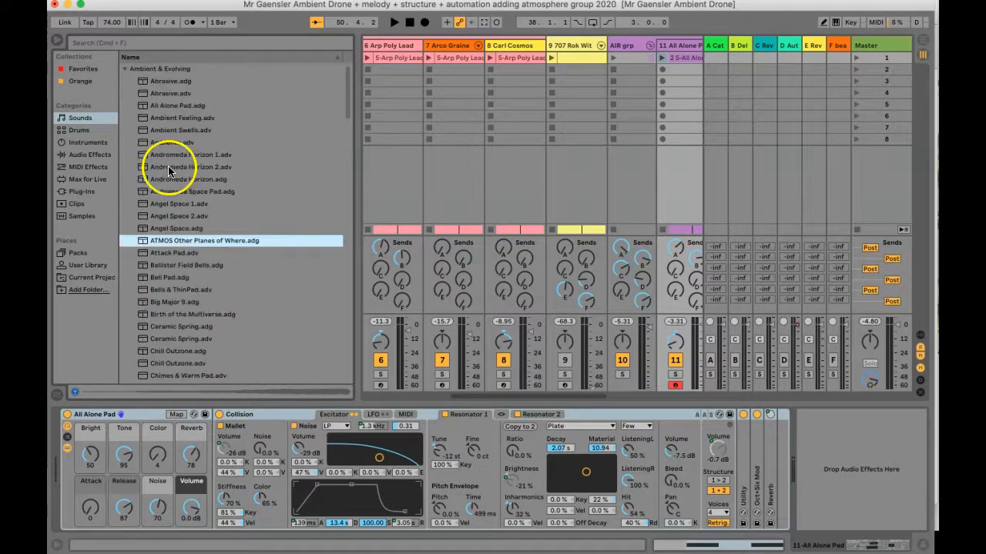
click(173, 107)
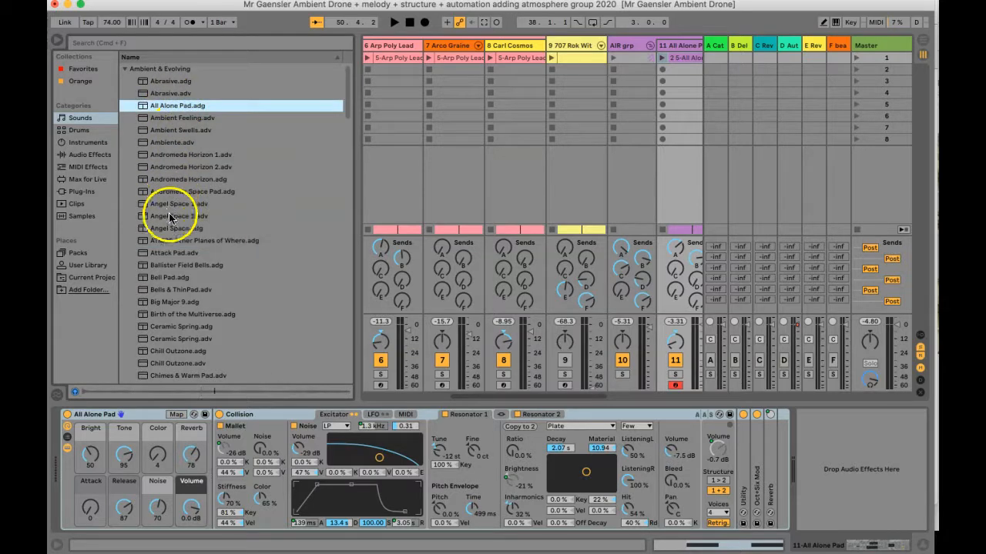
click(165, 242)
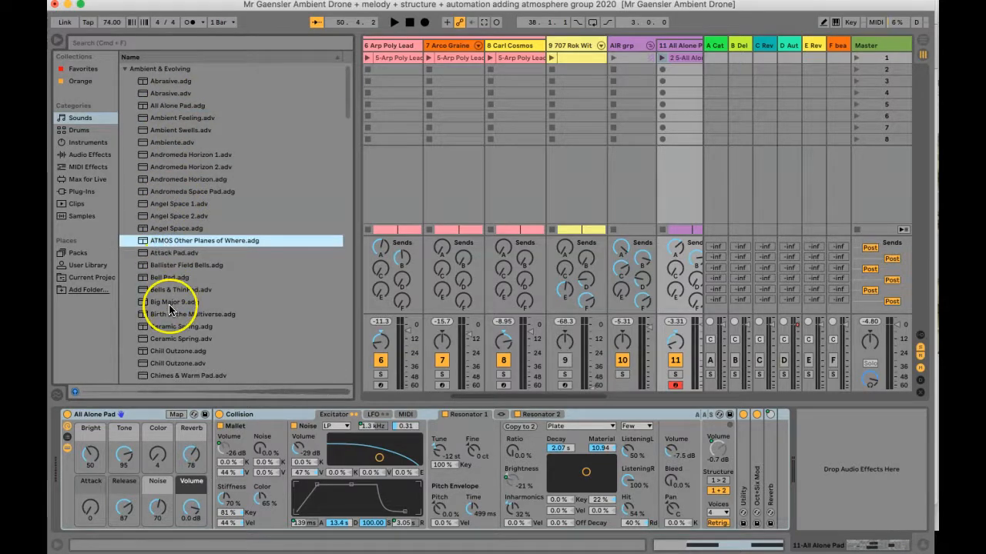
scroll(171, 310, down, 15)
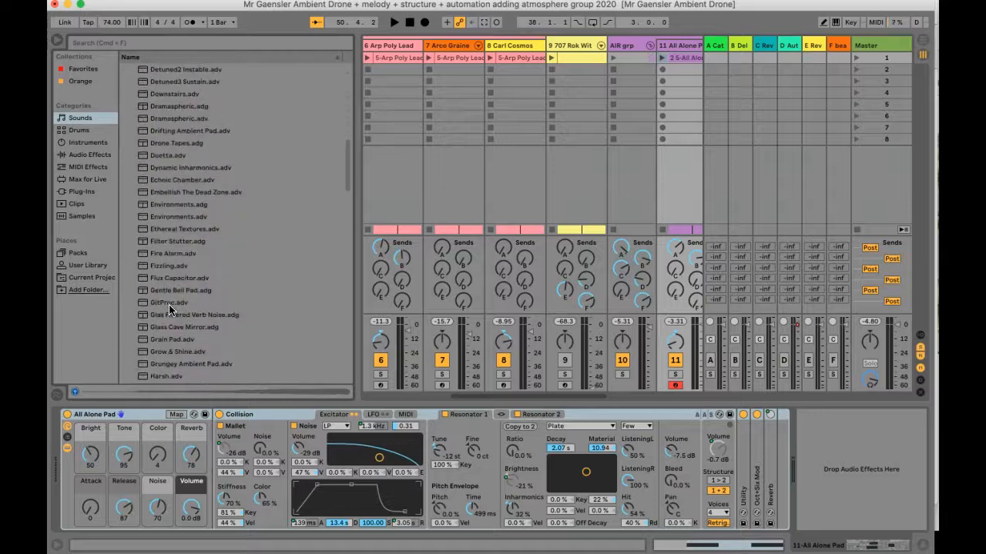
scroll(171, 310, up, 15)
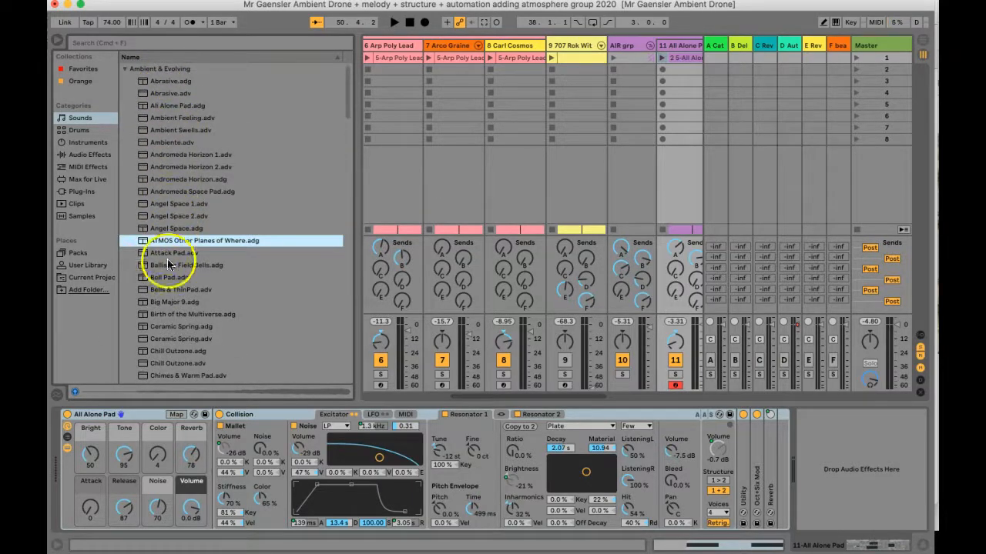
Look through the installed packs with the Core Library folder collapsed, and return to the Sounds category.
click(82, 254)
click(198, 253)
scroll(207, 252, down, 5)
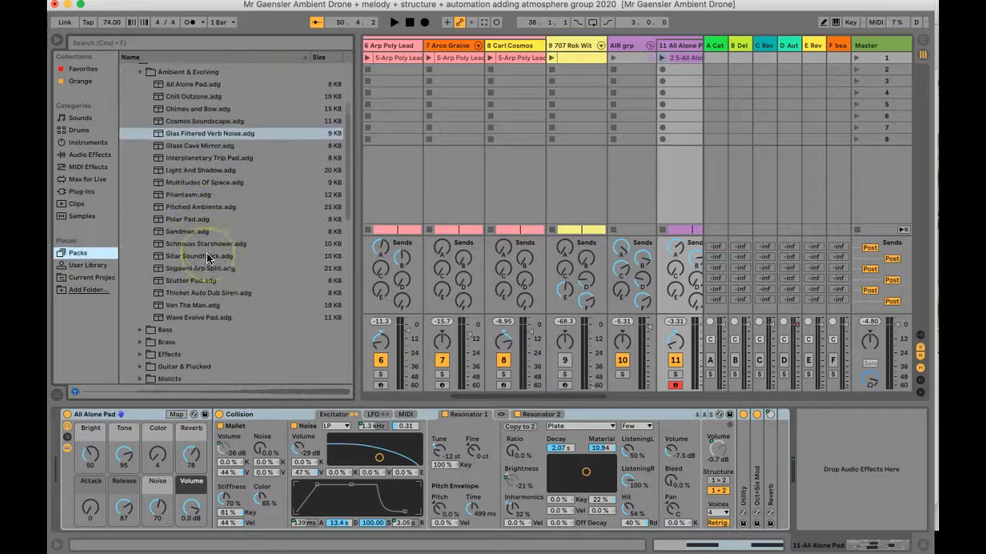
scroll(206, 257, up, 4)
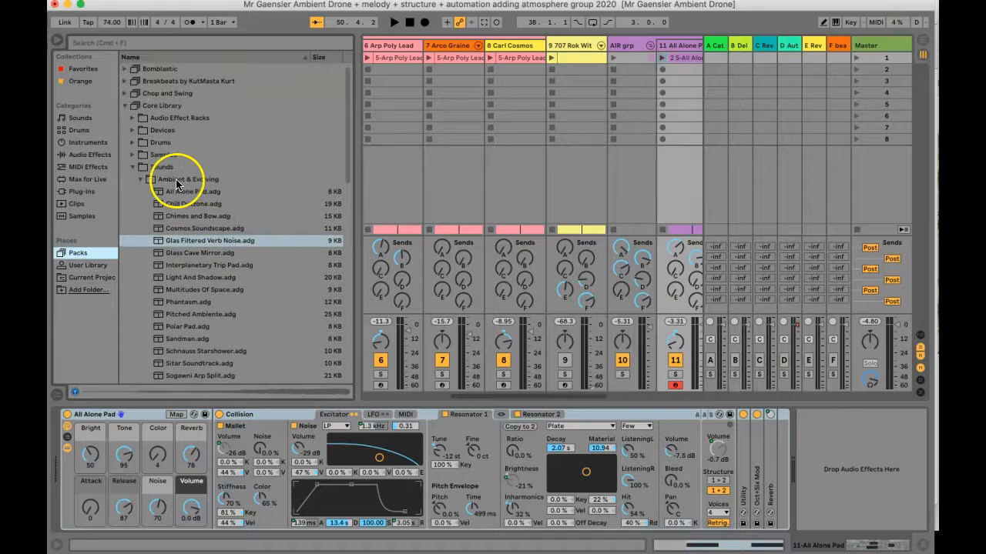
click(123, 108)
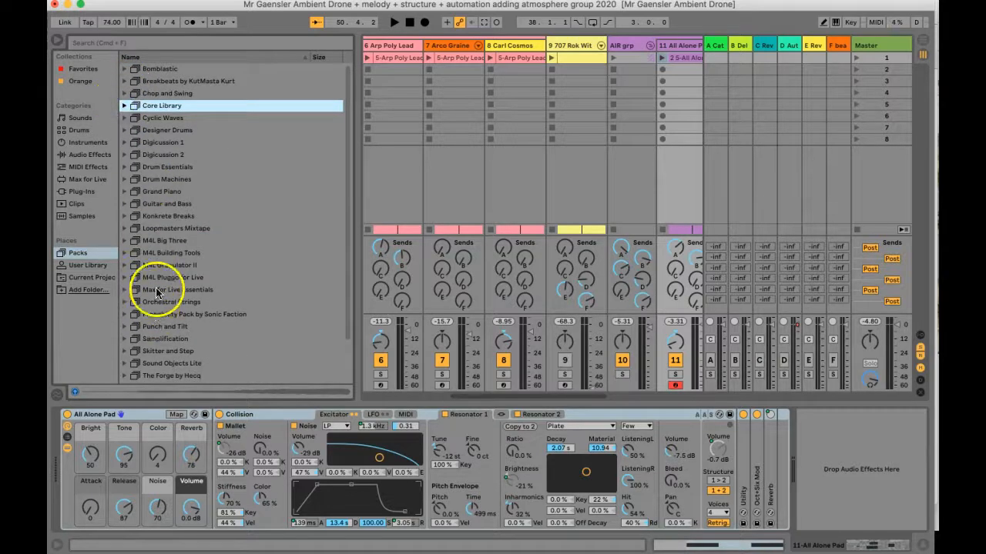
scroll(160, 269, down, 3)
scroll(154, 193, up, 3)
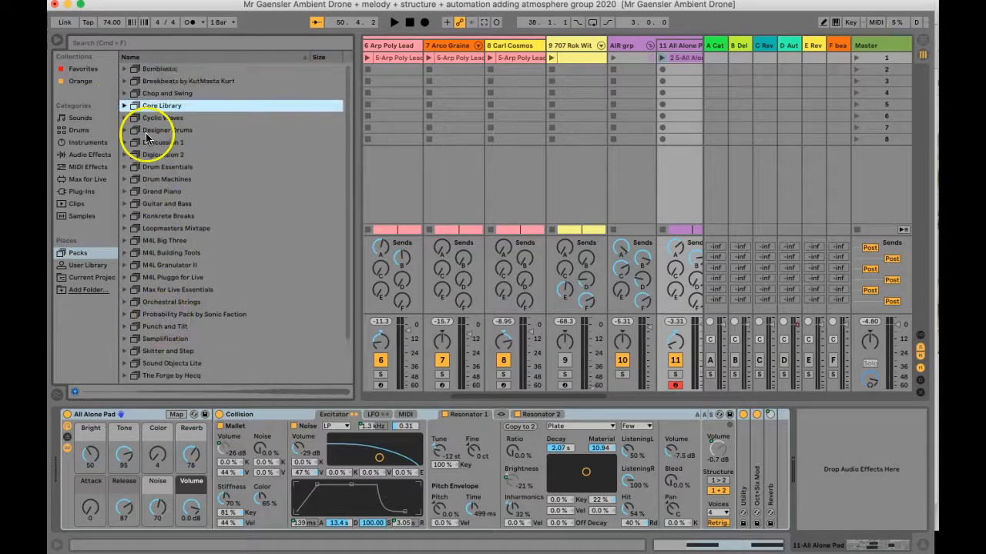
click(138, 311)
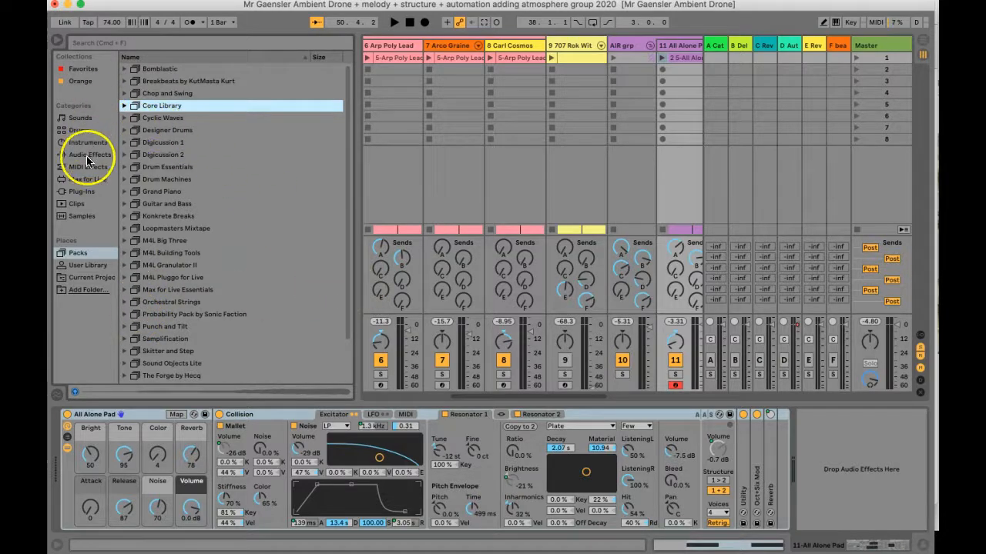
click(80, 119)
Select the 11 All Alone Pad track and hide its rack's devices, leaving only the macro controls.
click(662, 46)
scroll(666, 49, right, 2)
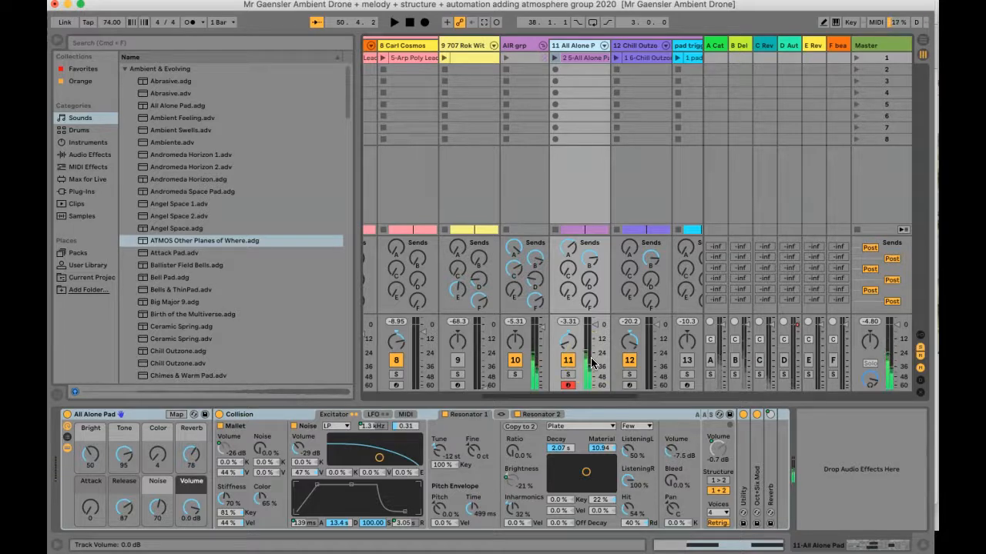
click(67, 447)
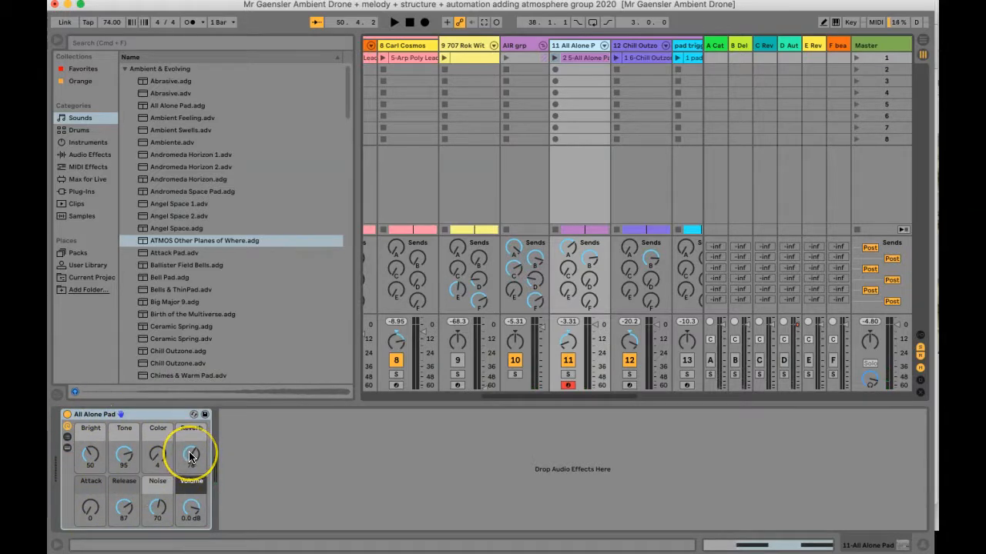
Set the All Alone Pad rack's Color macro to 57 and its Tone macro to 88.
click(159, 458)
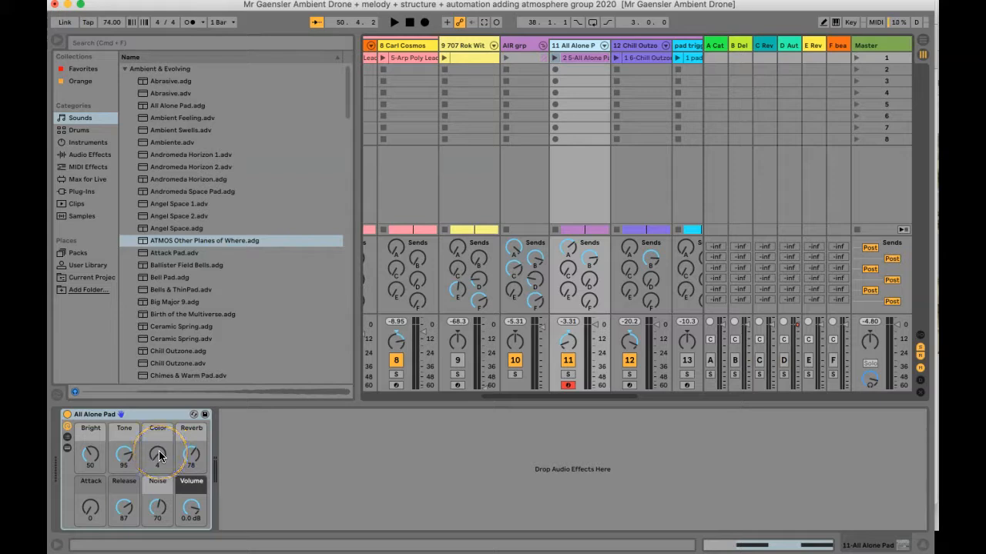
scroll(160, 458, up, 5)
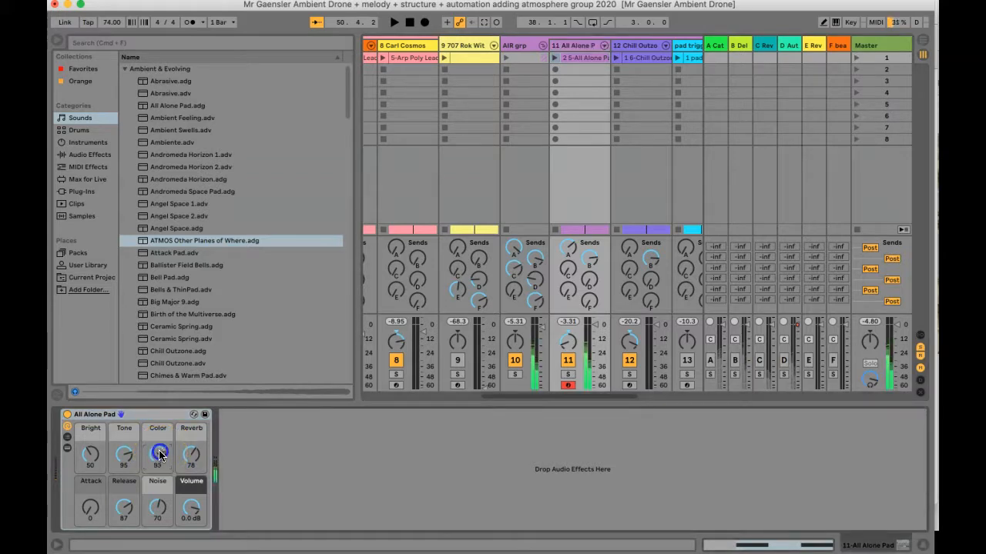
scroll(159, 457, down, 2)
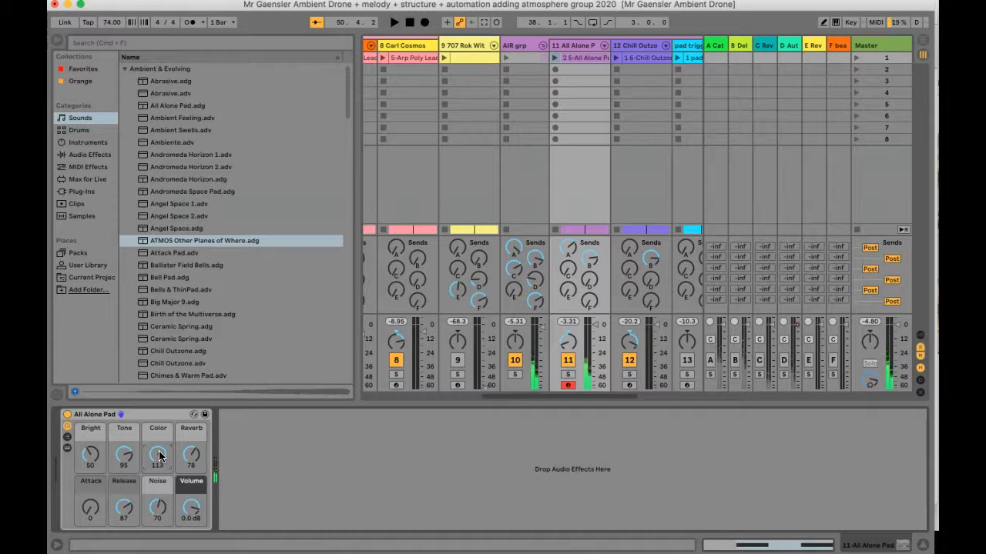
scroll(160, 457, down, 4)
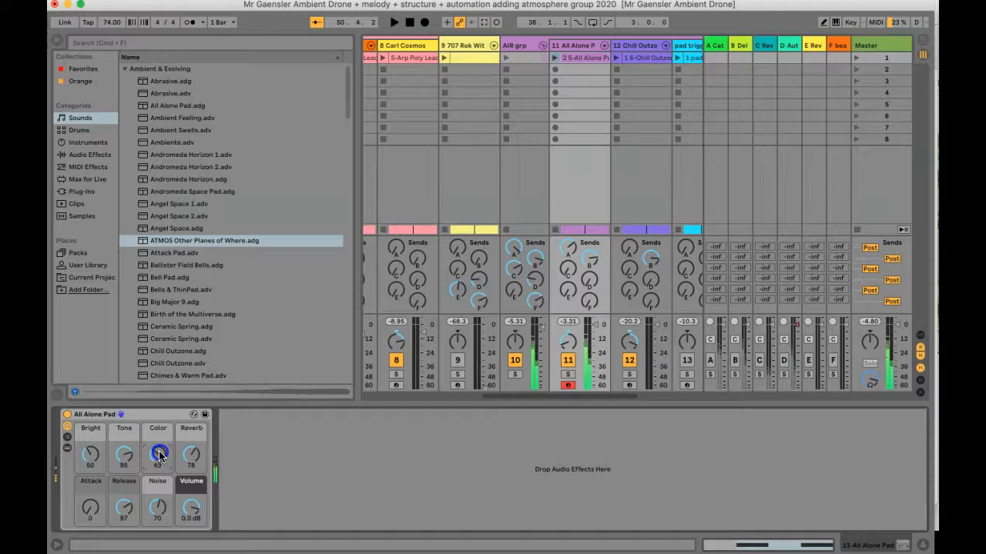
scroll(160, 457, up, 3)
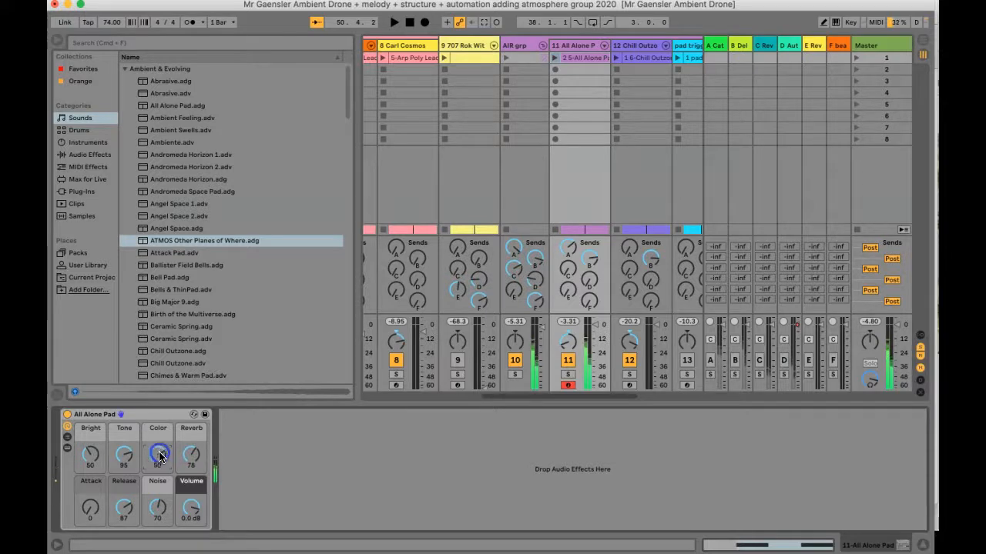
scroll(159, 457, down, 10)
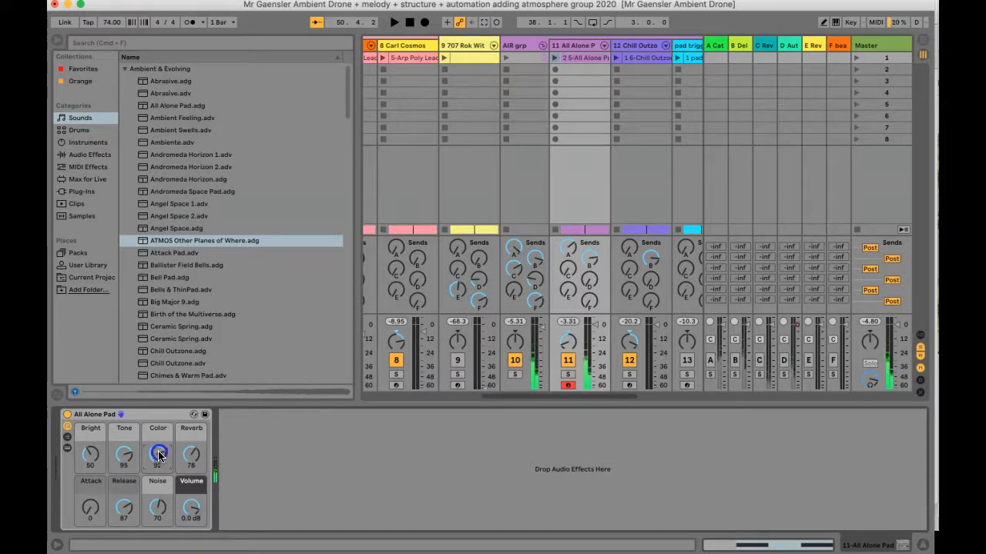
scroll(160, 458, up, 5)
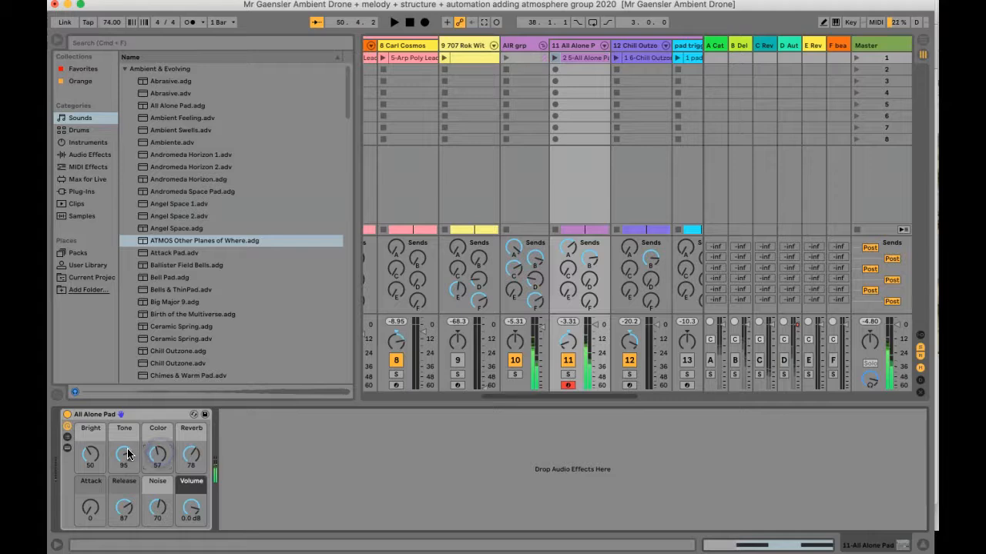
scroll(127, 455, up, 15)
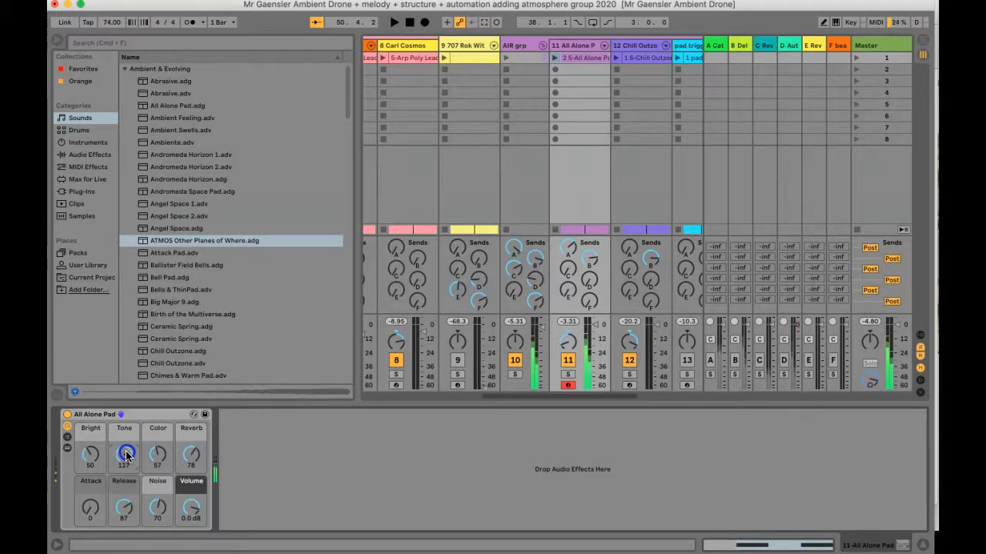
scroll(127, 456, down, 2)
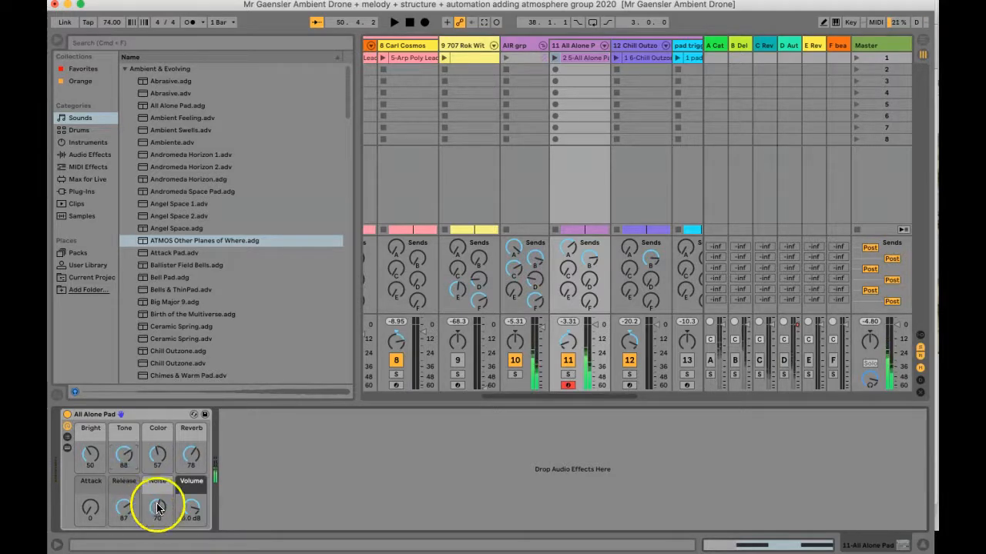
Set the All Alone Pad rack's Noise macro to 78.
scroll(158, 508, up, 3)
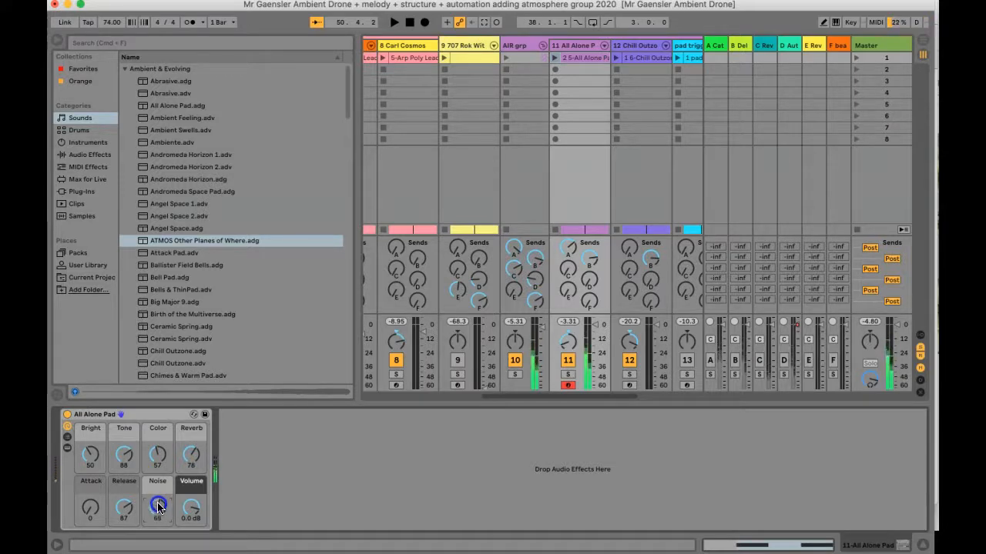
scroll(158, 508, down, 10)
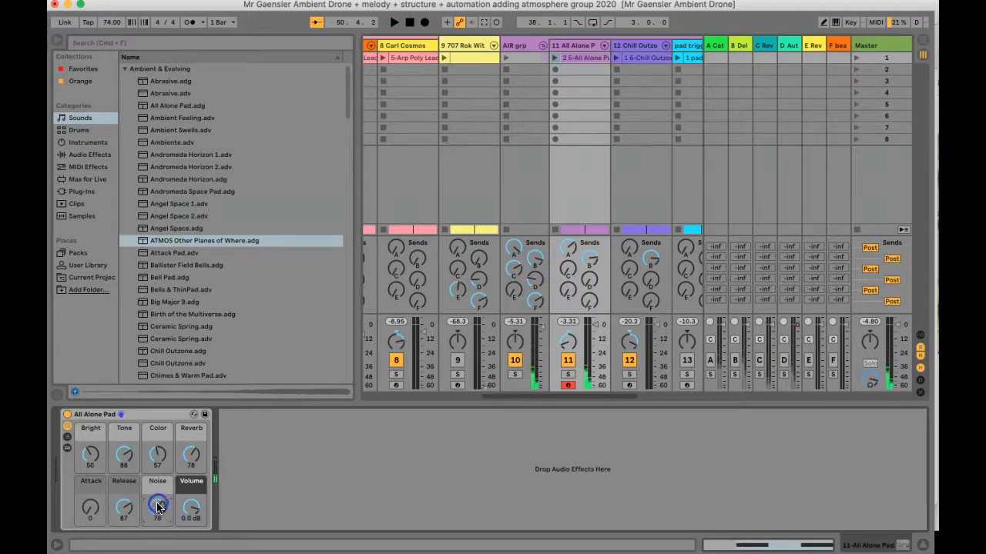
click(153, 453)
click(151, 514)
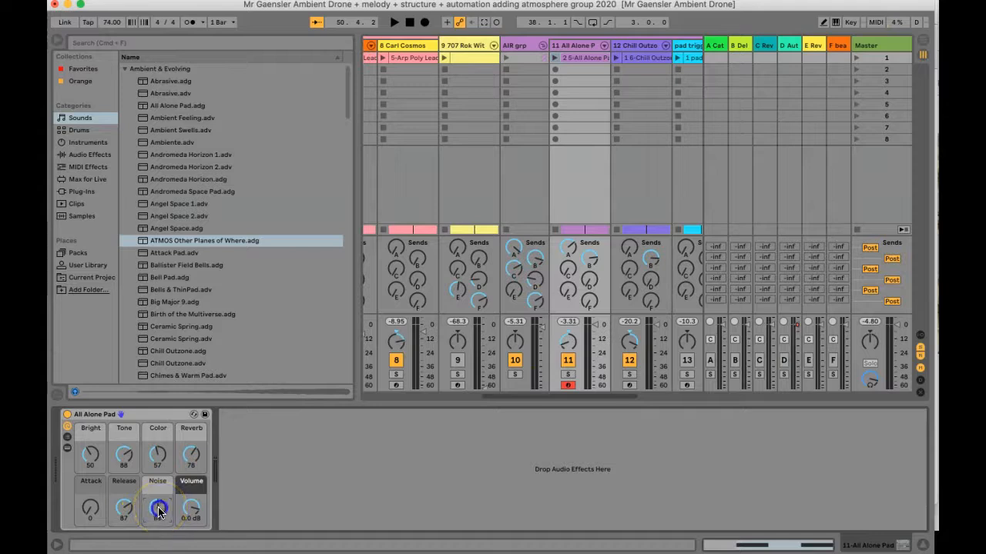
scroll(159, 512, up, 3)
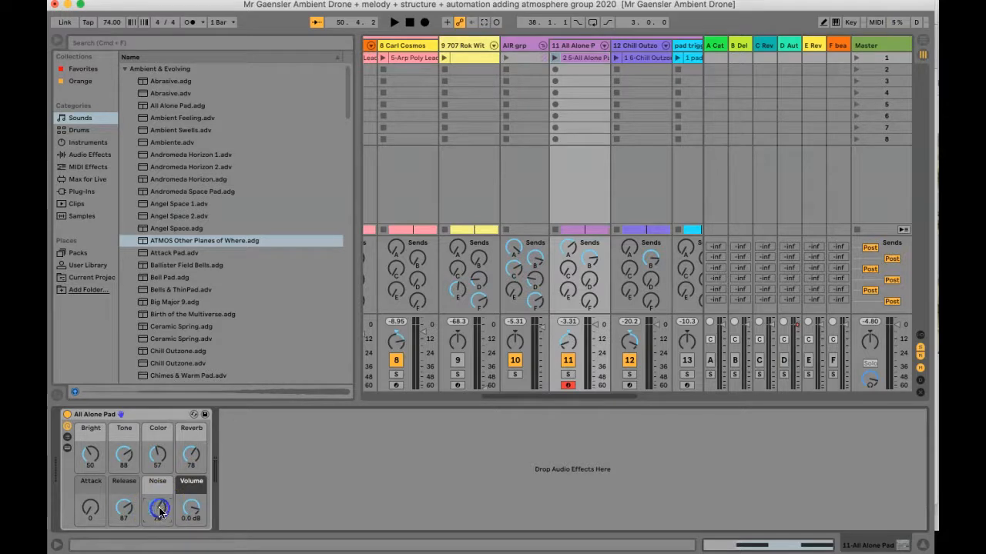
Narrow the browser so the AIR group's tracks through 16 Downstairs fit in the Session view.
click(582, 166)
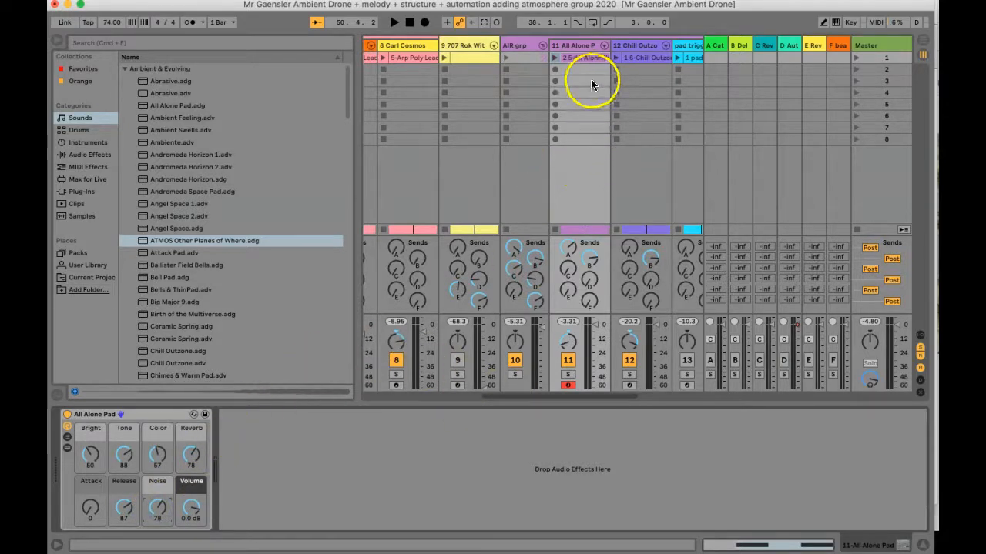
scroll(558, 206, right, 2)
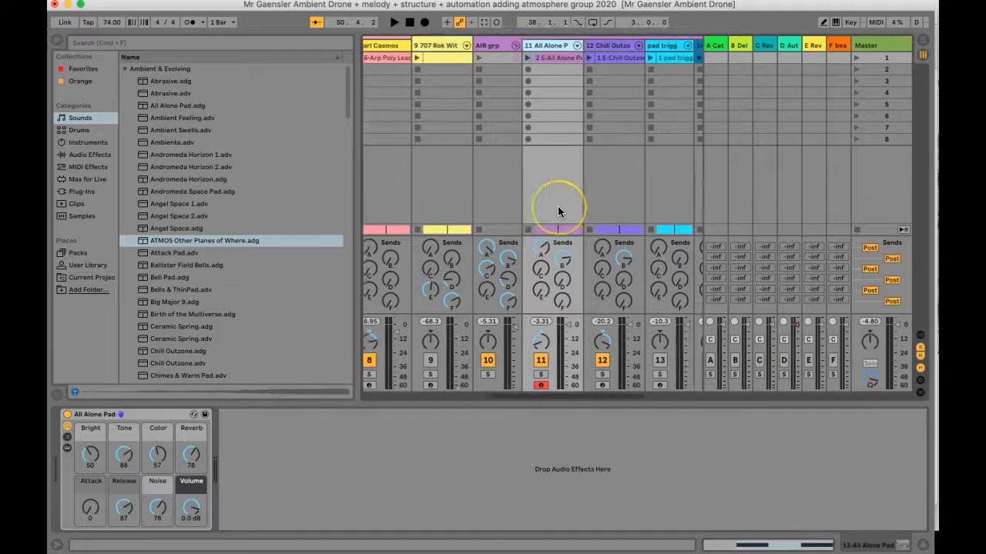
scroll(557, 205, right, 4)
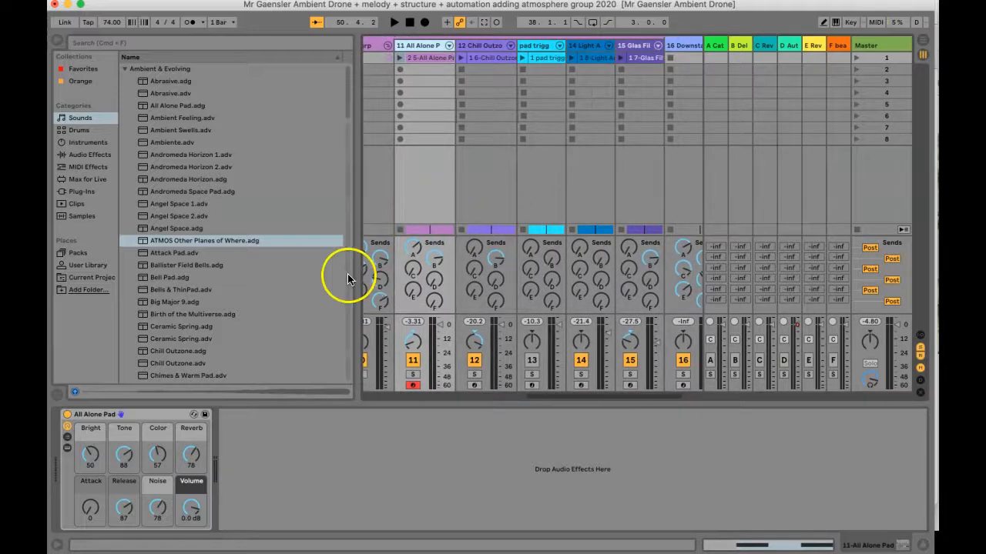
drag(353, 274, 271, 278)
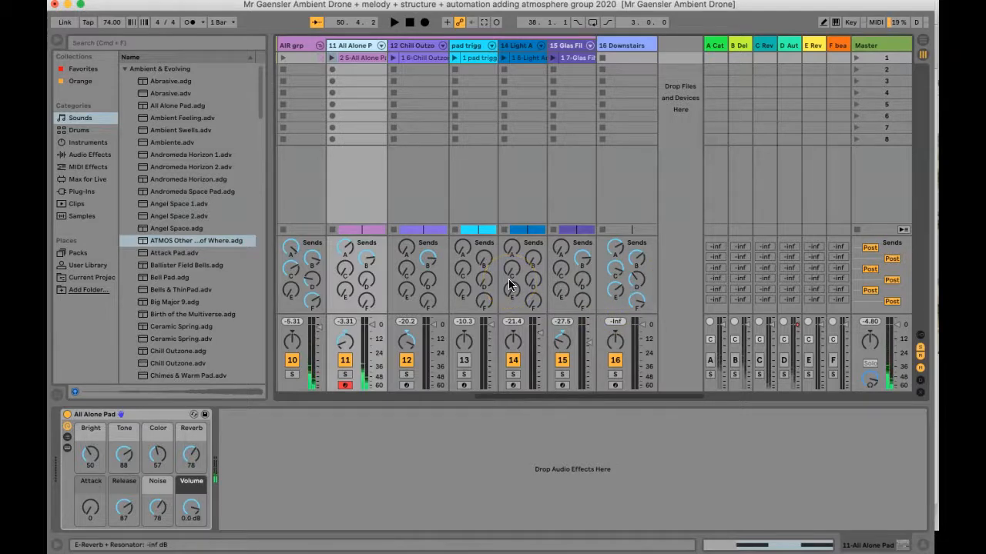
Open the 11 All Alone Pad track's MIDI clip and select its notes on the G2 key.
double_click(360, 56)
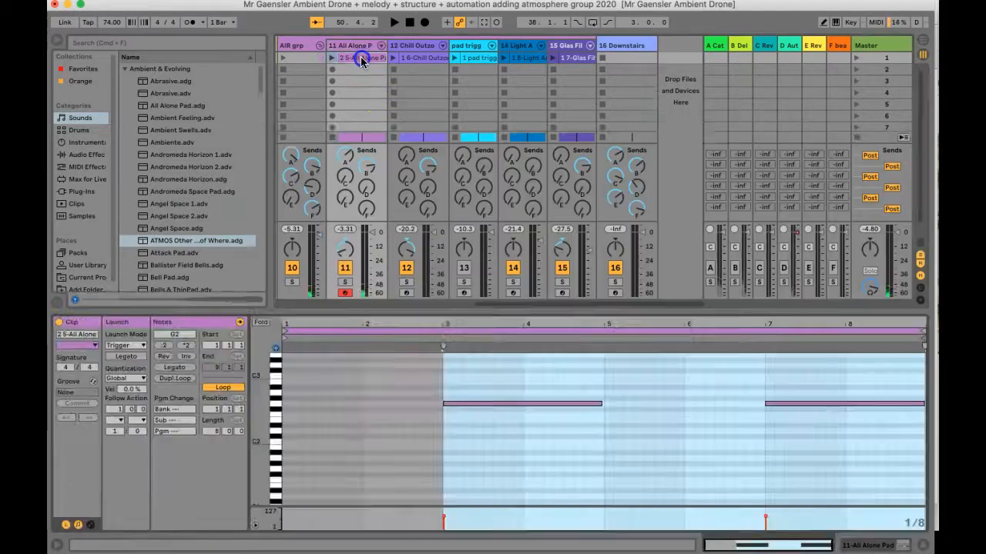
click(470, 322)
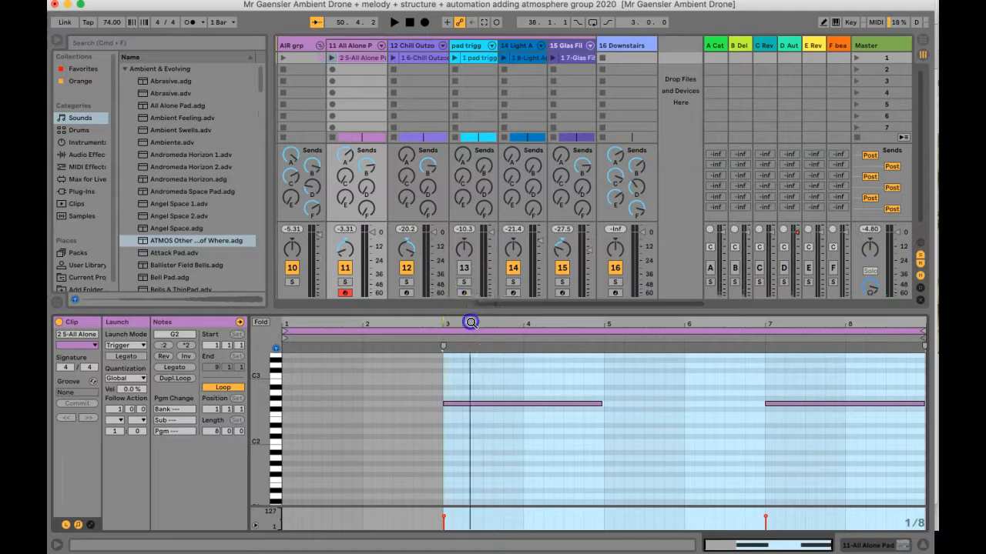
click(276, 406)
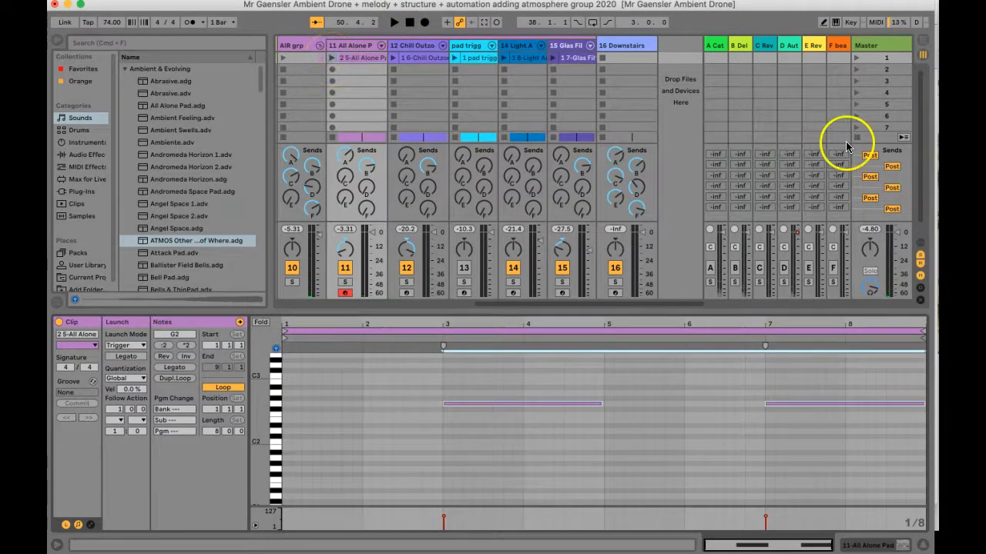
Play the 11 All Alone Pad track's clip to hear its G2 notes.
click(331, 58)
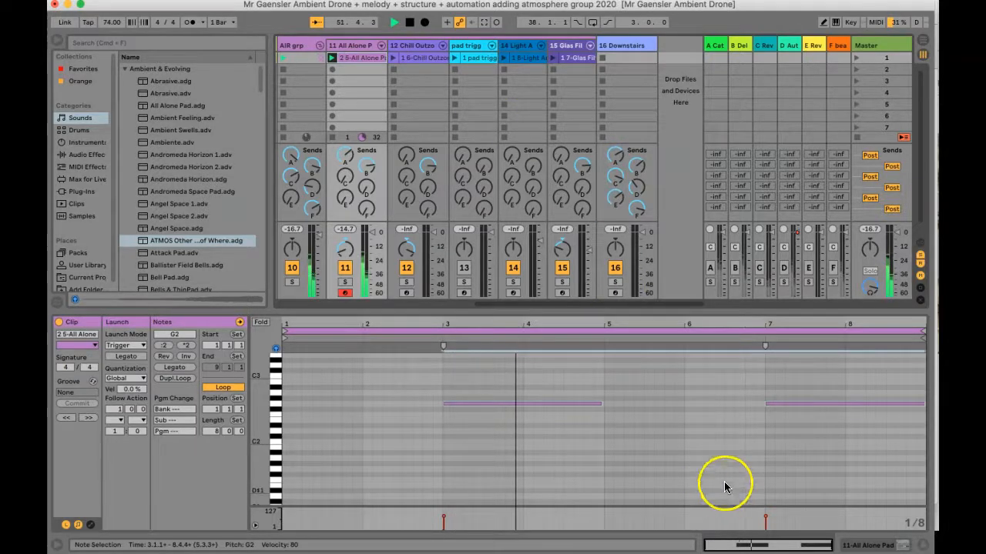
click(599, 413)
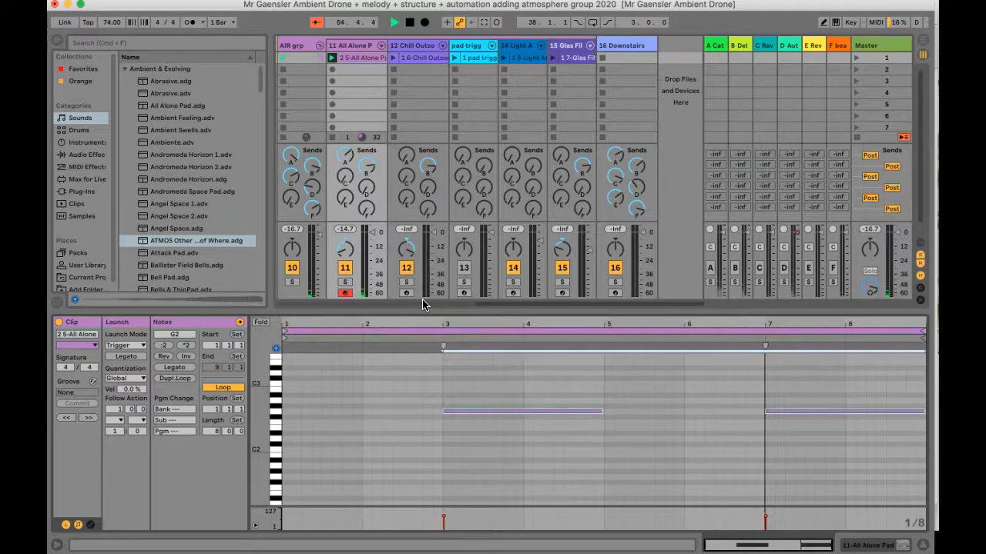
Collapse the Chill Outzone rack on track 12 to its macro controls and arm the track for recording.
click(420, 45)
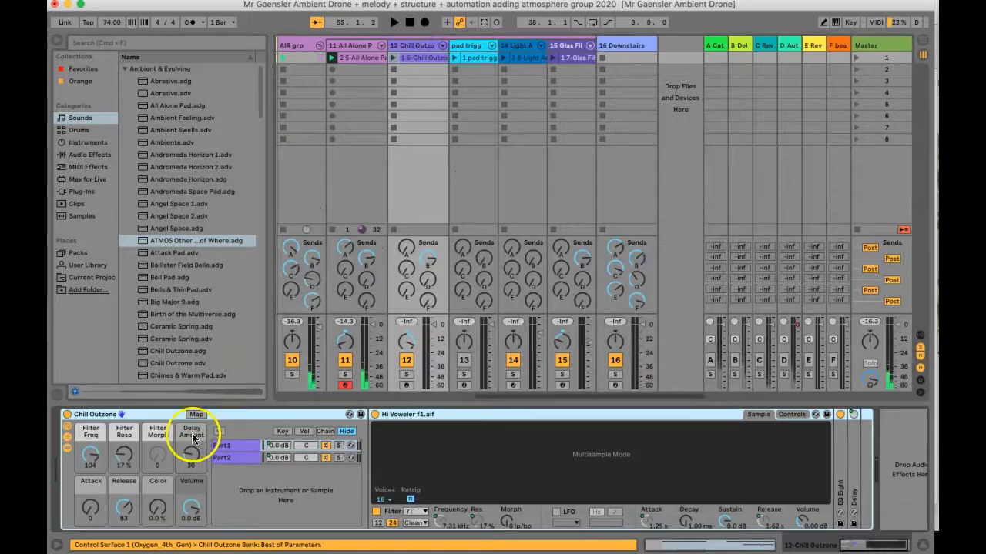
click(67, 448)
click(67, 437)
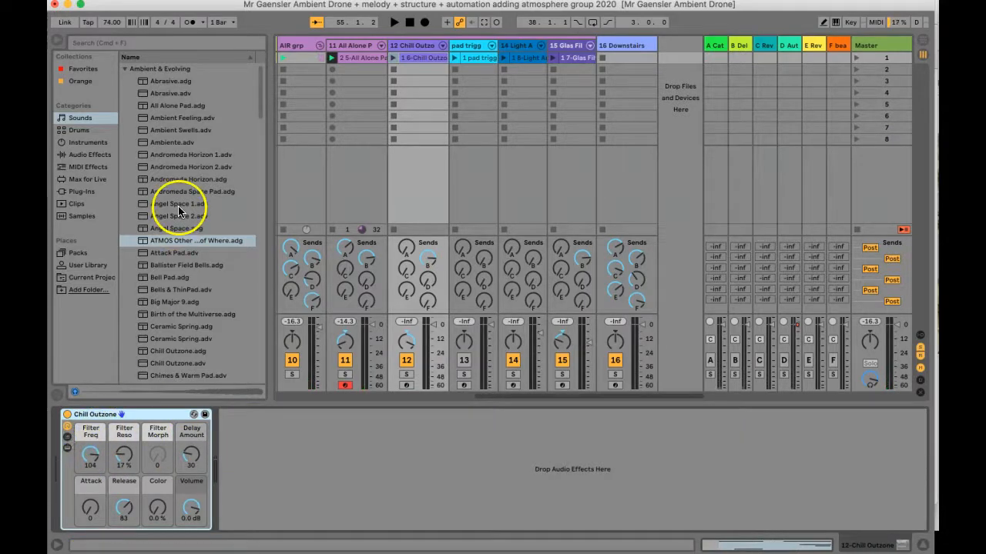
scroll(177, 254, down, 2)
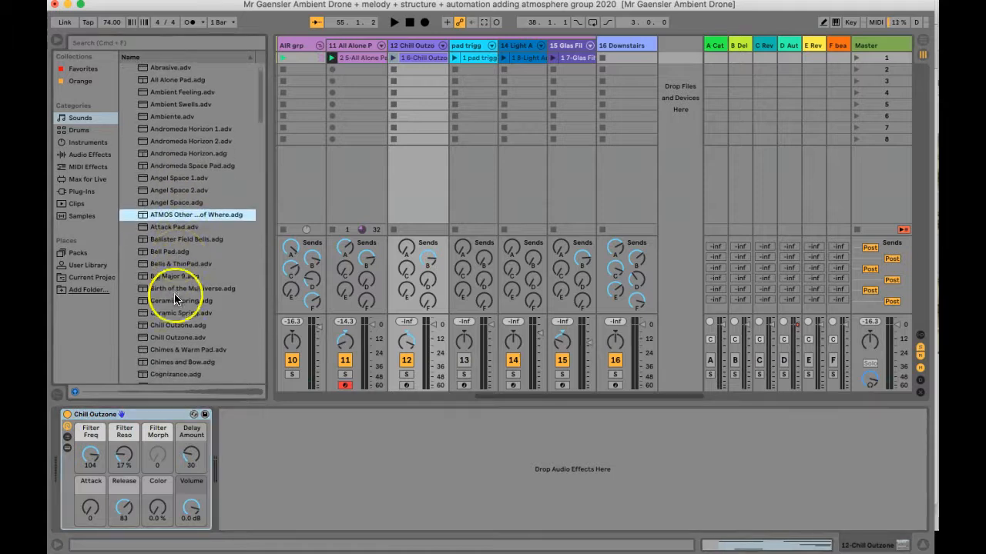
click(407, 385)
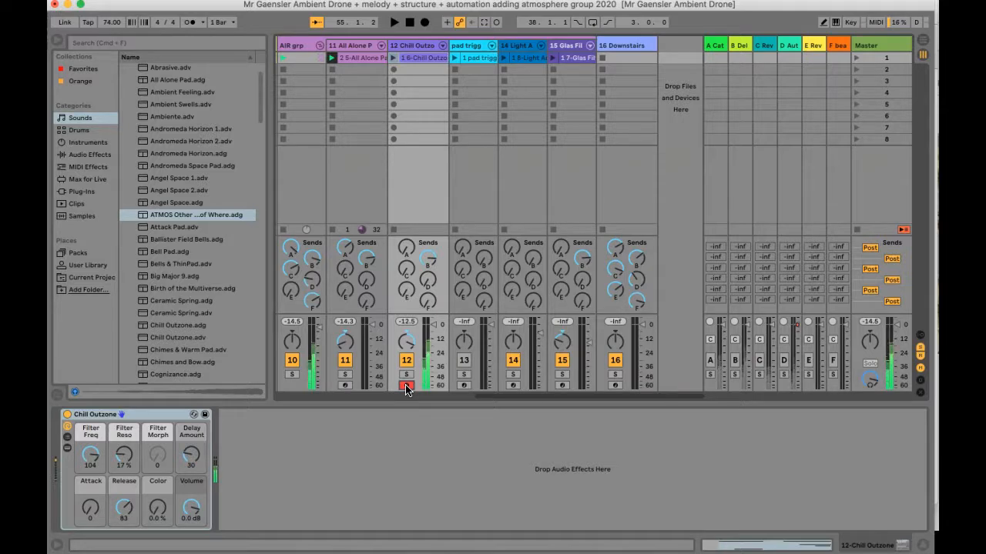
Set the Chill Outzone rack's Delay Amount macro to 107, Color to 69 % and Filter Morph to 4.
click(192, 454)
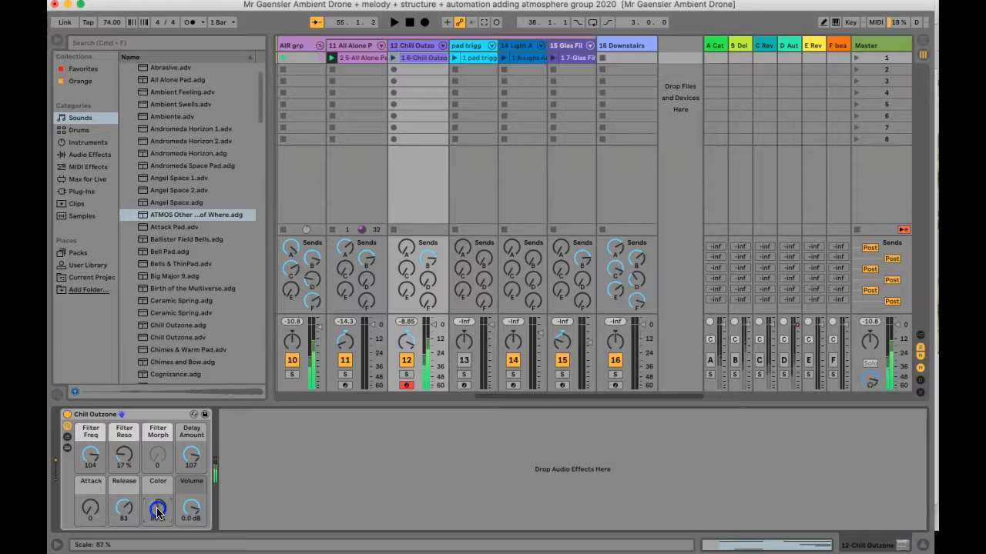
drag(158, 514, 156, 511)
drag(156, 448, 157, 453)
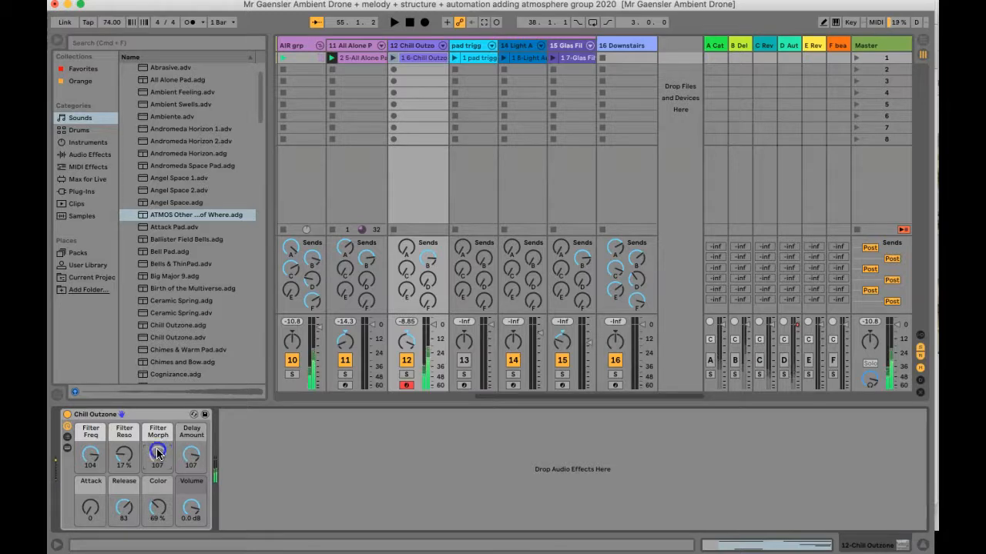
drag(156, 448, 157, 454)
Show the pad trigger track's Drum Rack with its Bipolar Hat2 sample and examine the track.
drag(455, 54, 447, 48)
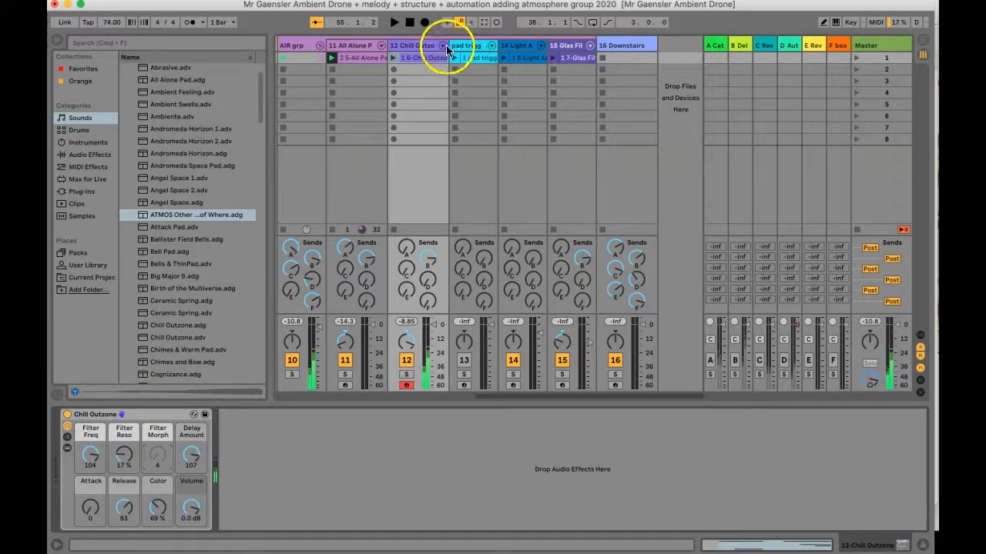
click(467, 47)
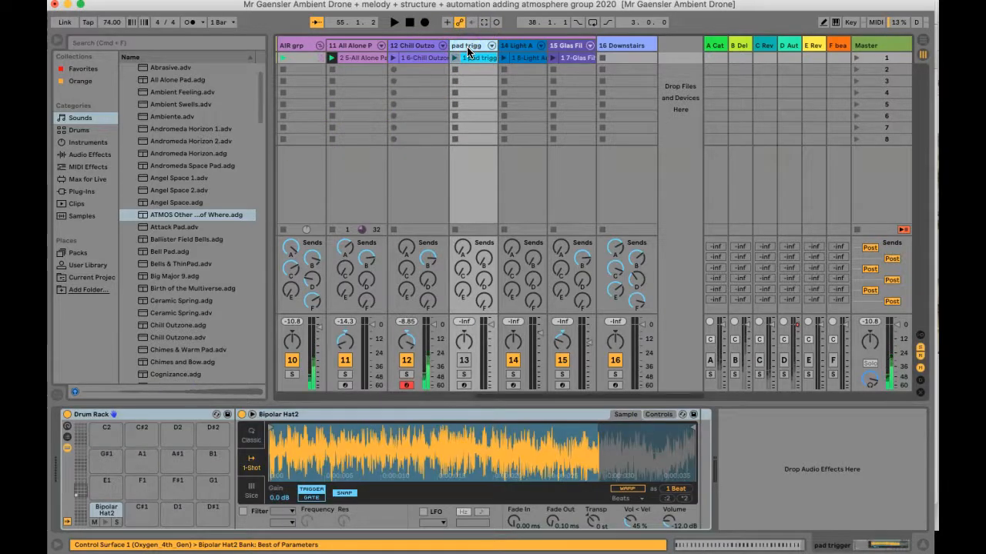
click(422, 339)
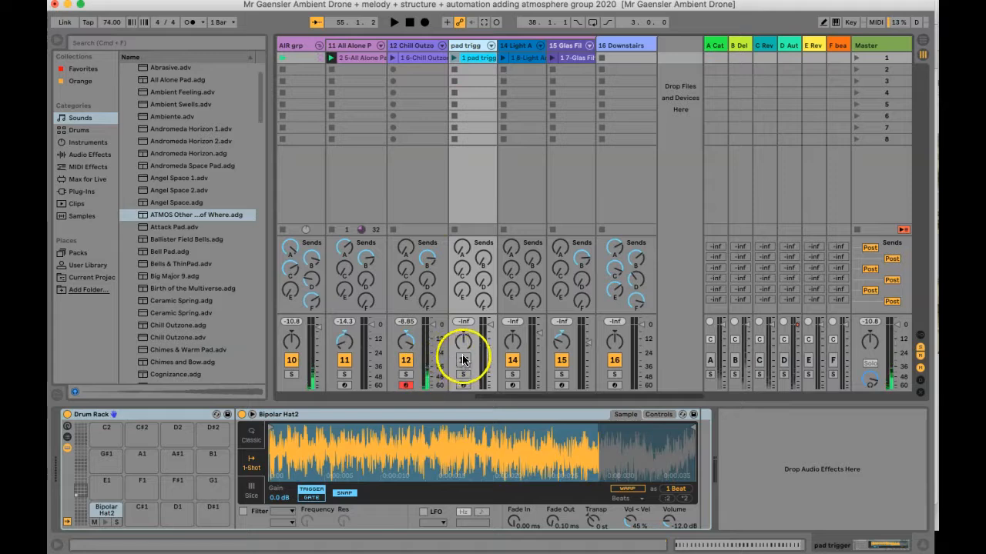
Collapse the Light And Shadow rack on track 14 so only its macro controls show.
click(517, 48)
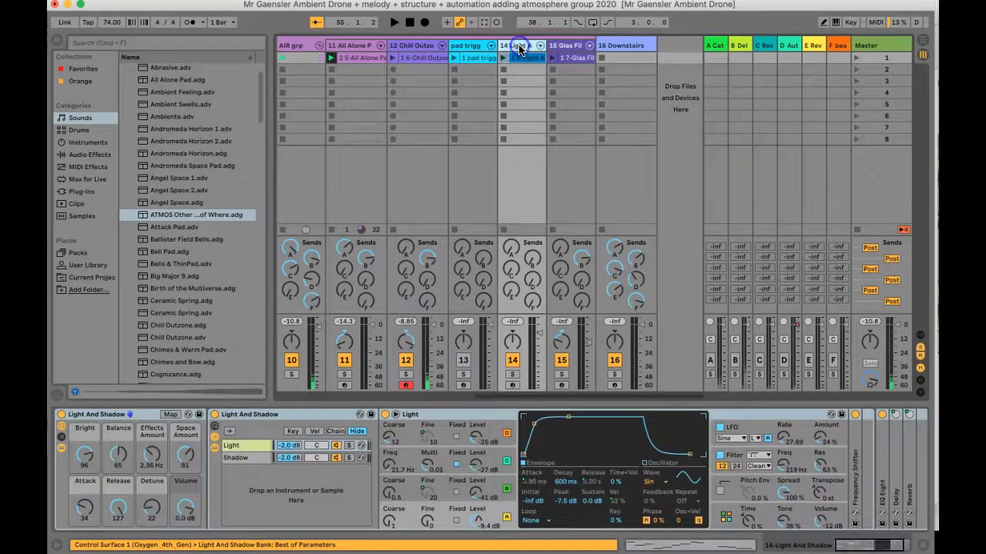
click(60, 448)
click(61, 438)
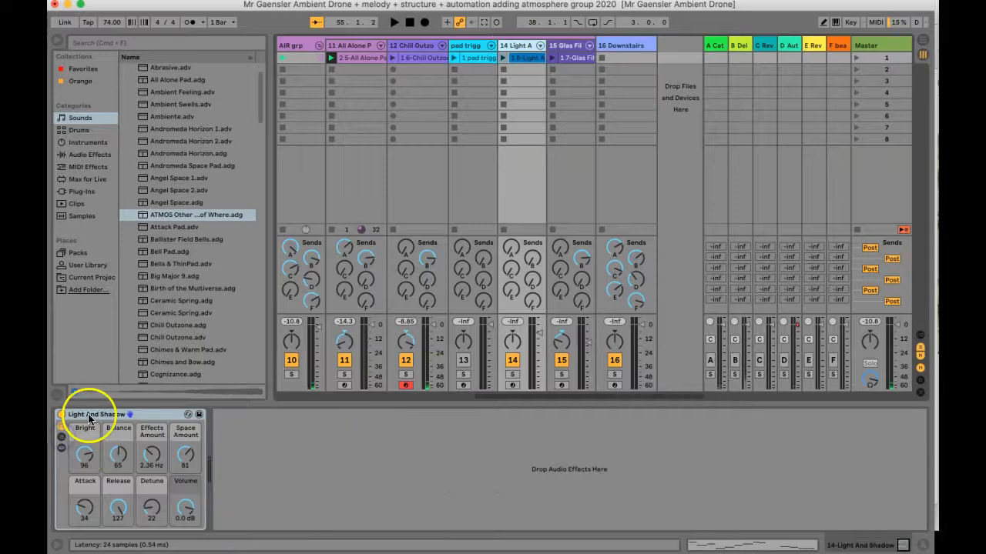
Locate the Light And Shadow.adg preset among the Ambient & Evolving sounds, leaving preset swapping without replacing the instrument.
click(188, 414)
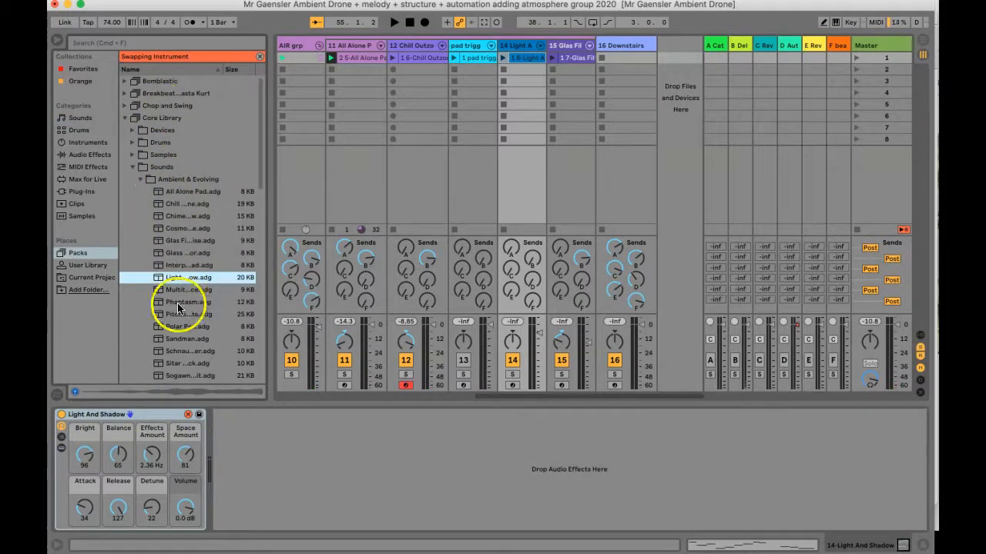
click(188, 415)
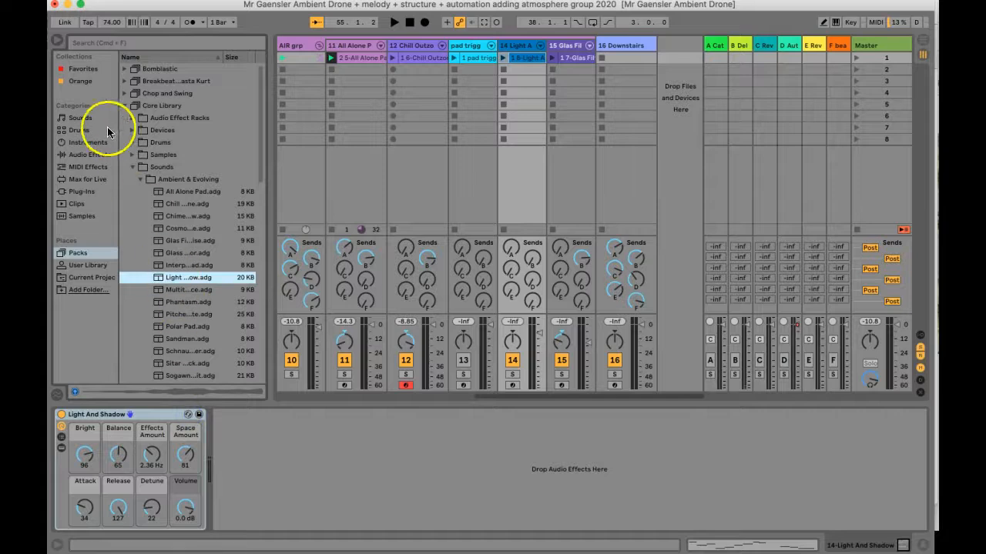
click(80, 120)
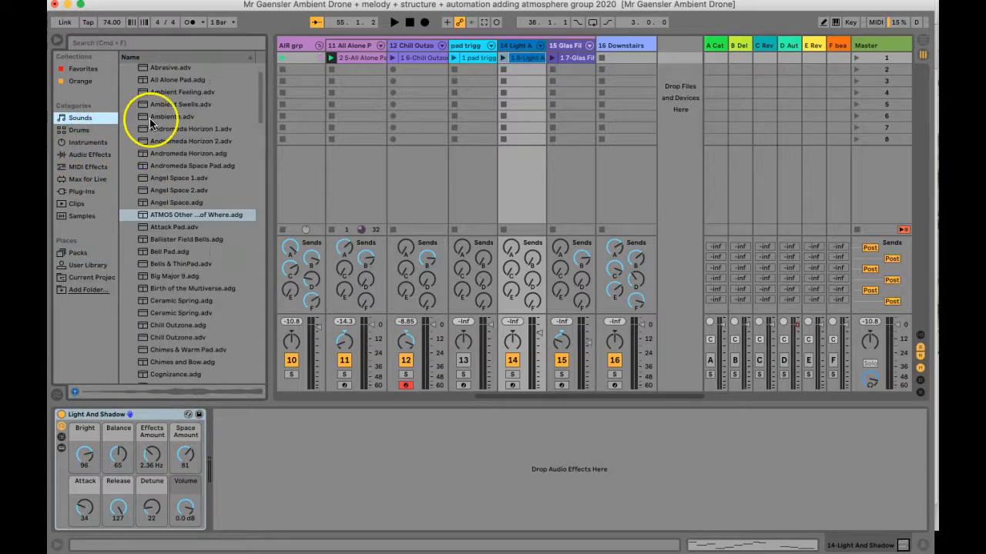
scroll(183, 360, down, 15)
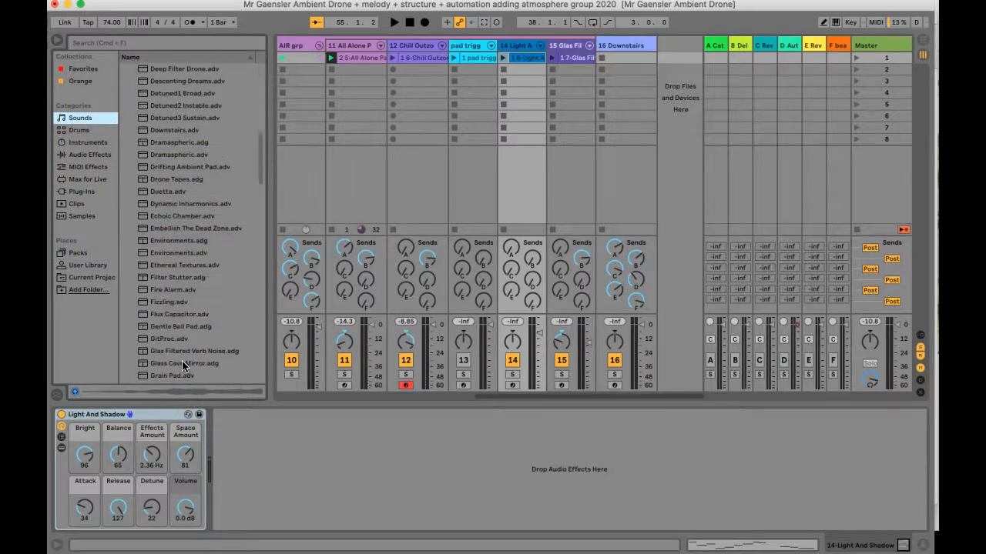
scroll(182, 361, down, 3)
click(182, 254)
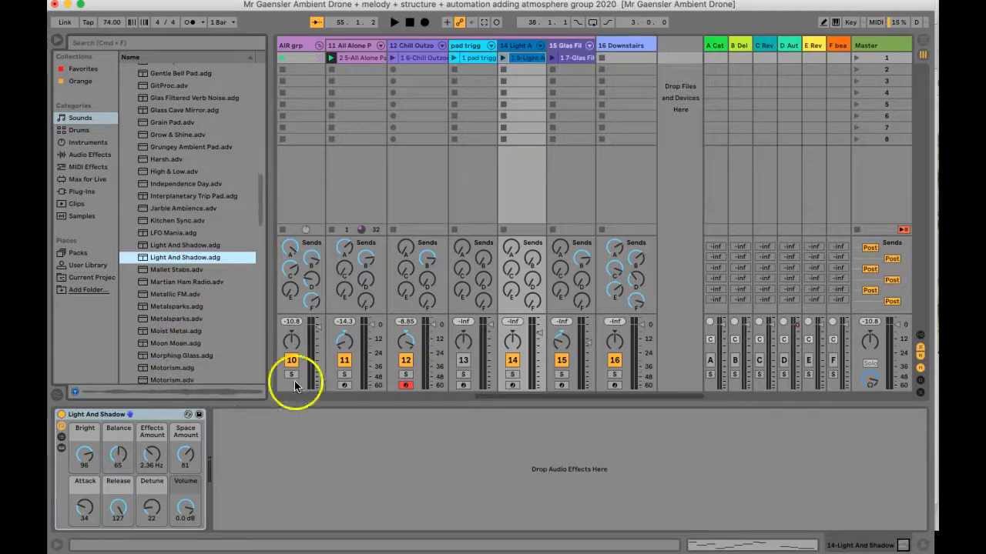
Open the 12 Chill Outzone track's MIDI clip and play it with the All Alone Pad clip stopped.
click(403, 58)
double_click(413, 58)
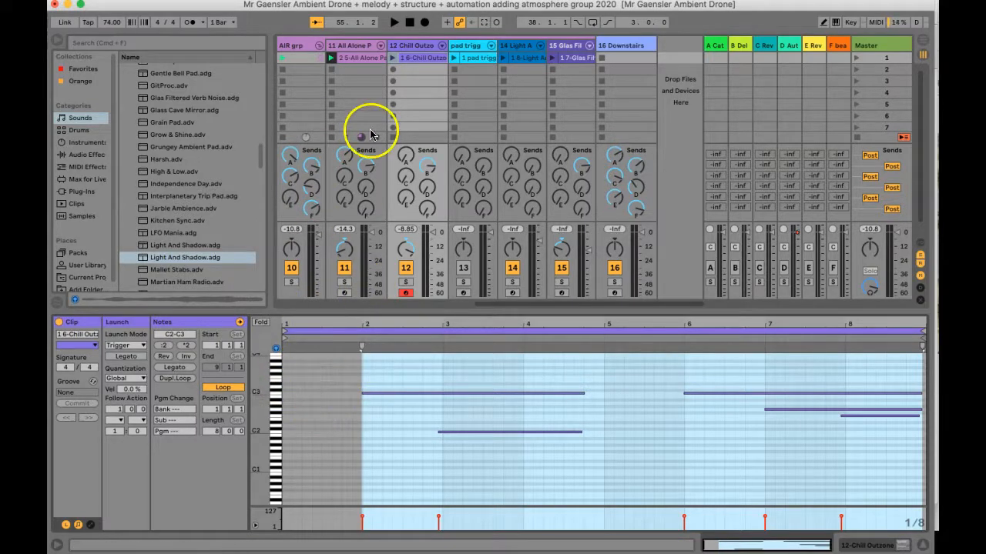
click(331, 69)
click(392, 58)
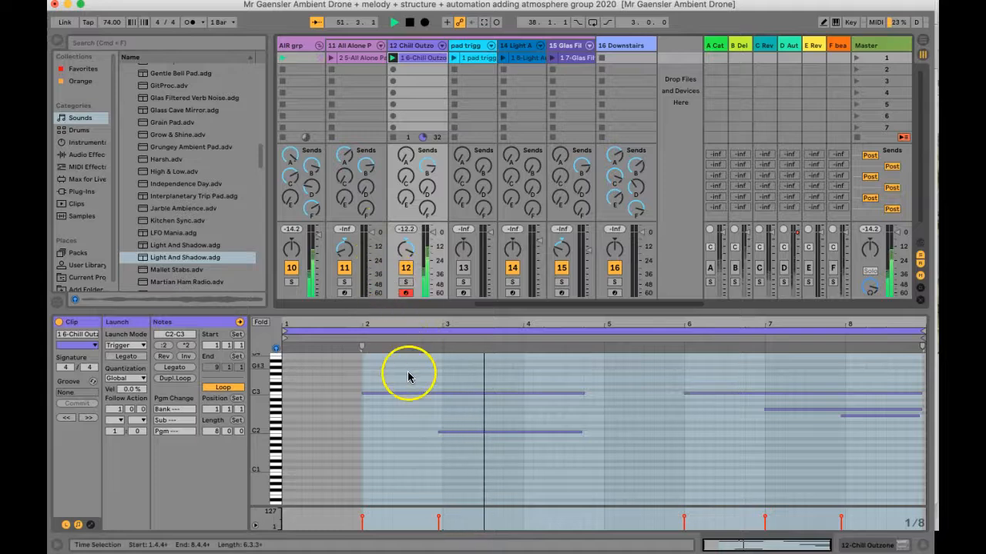
click(491, 436)
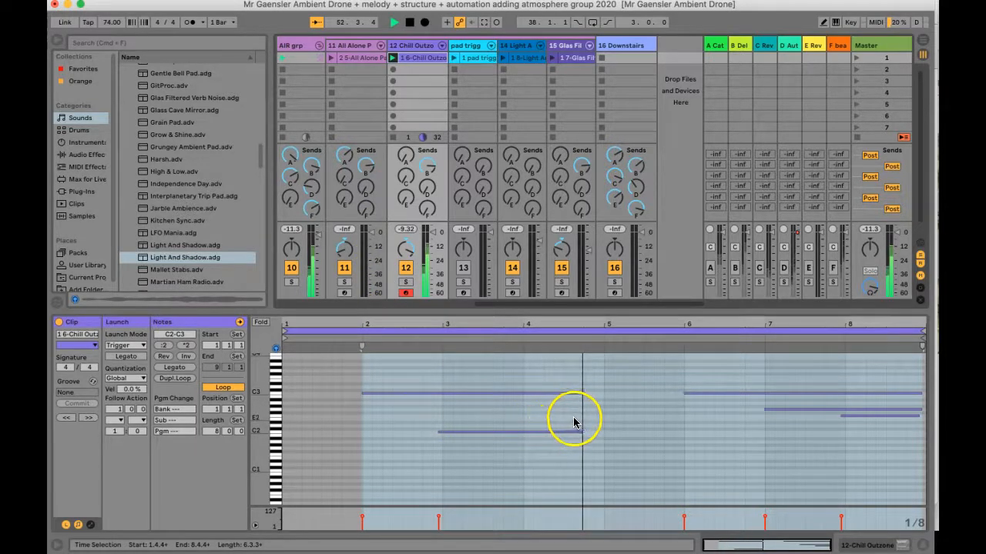
Launch the All Alone Pad clip alongside Chill Outzone and display both clips' notes together in the note editor.
click(331, 59)
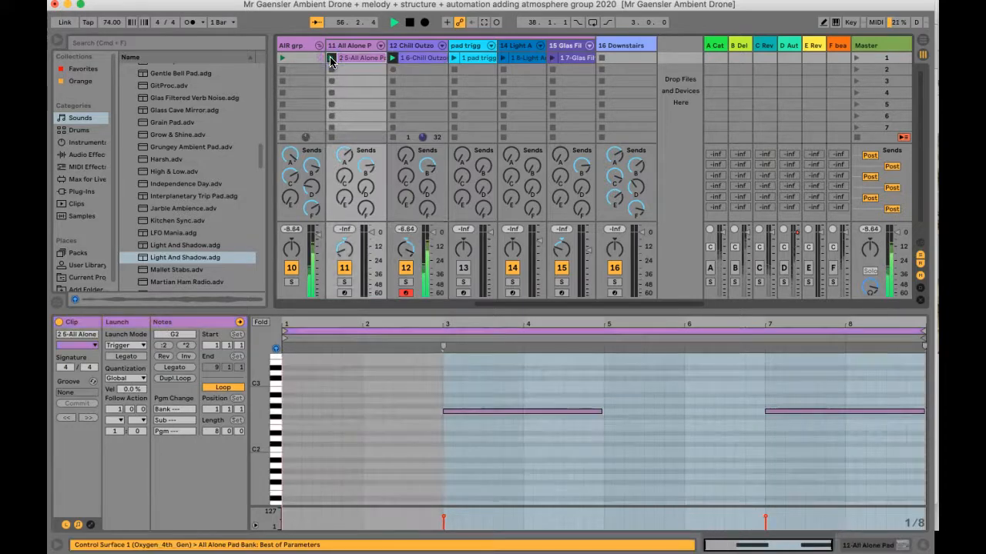
shift+click(403, 57)
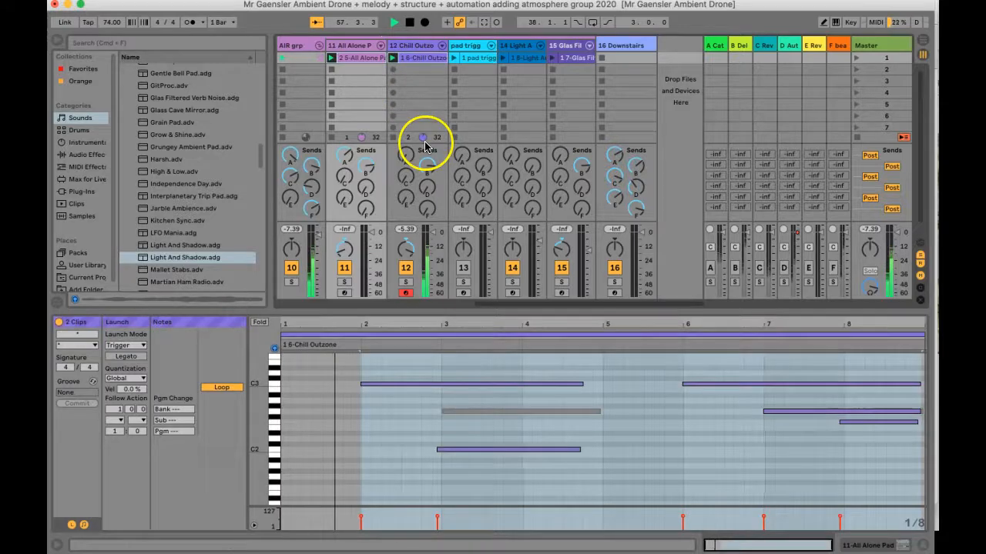
click(403, 402)
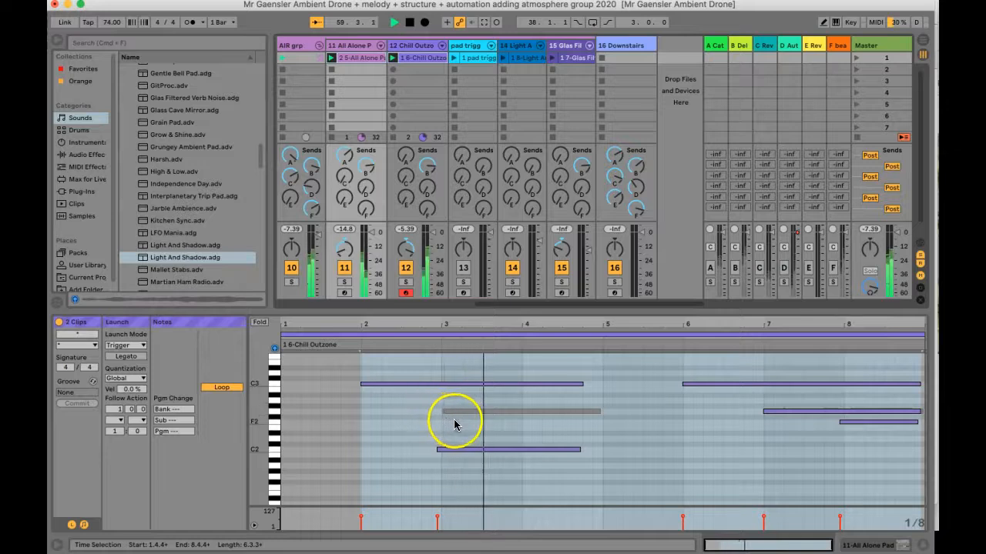
Set the panning of track 11 All Alone Pad to 37L and of track 12 Chill Outzone to 38R.
drag(346, 250, 345, 254)
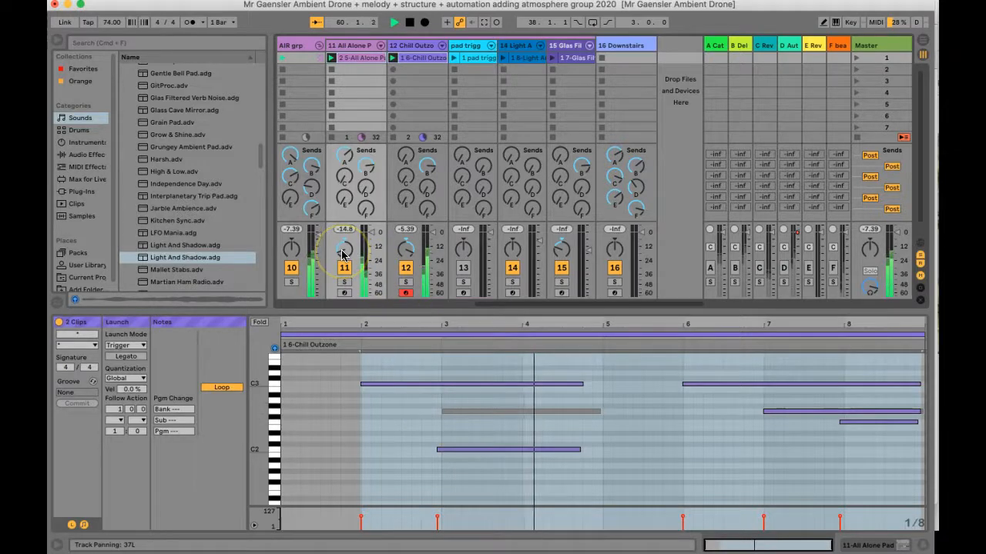
drag(404, 256, 406, 254)
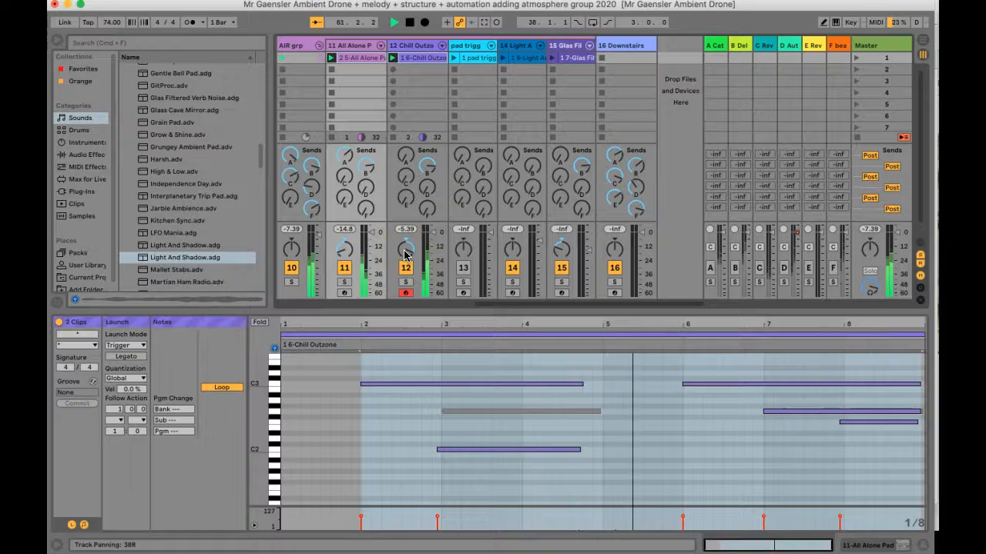
click(446, 196)
Stop the playing clips and open the 14 Light And Shadow track's MIDI clip to view its notes.
click(517, 67)
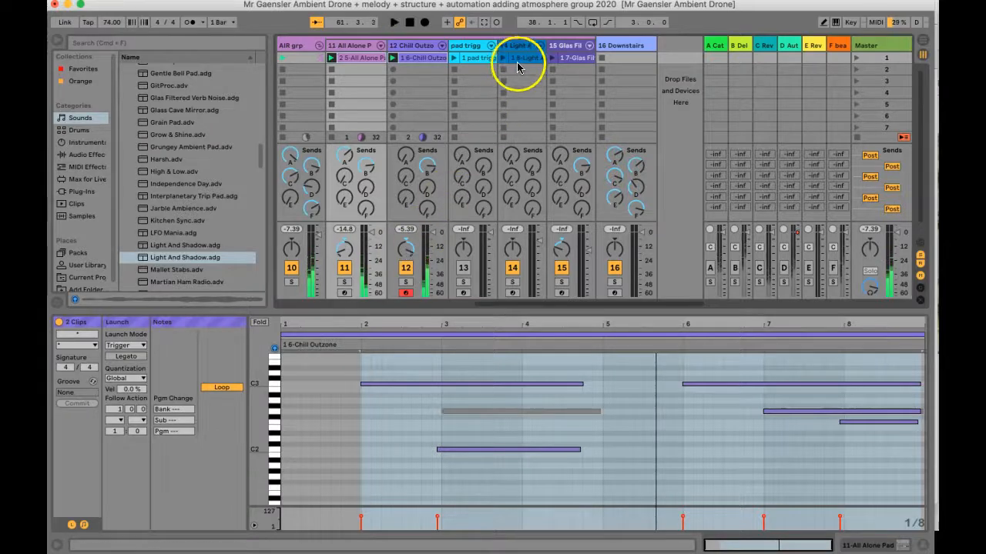
click(518, 45)
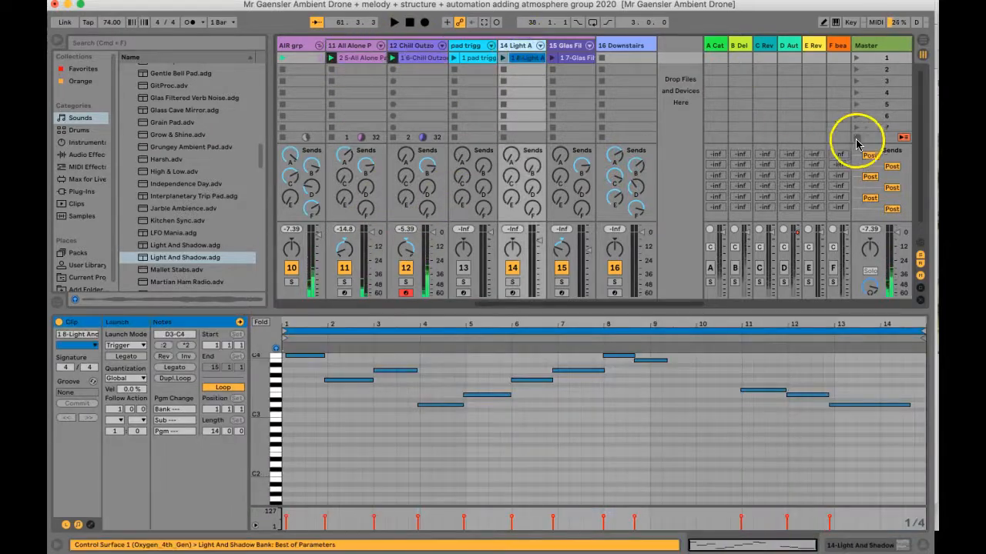
double_click(523, 47)
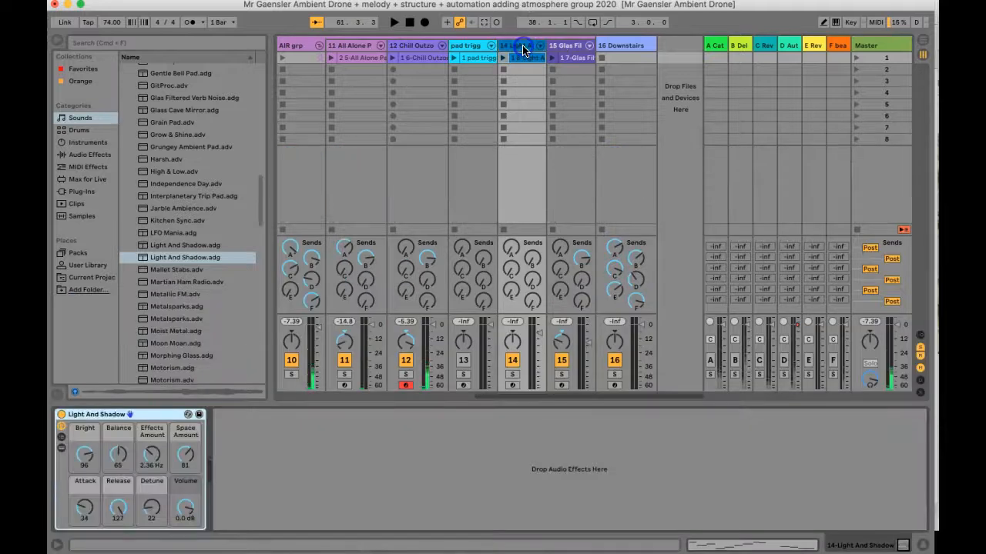
double_click(518, 58)
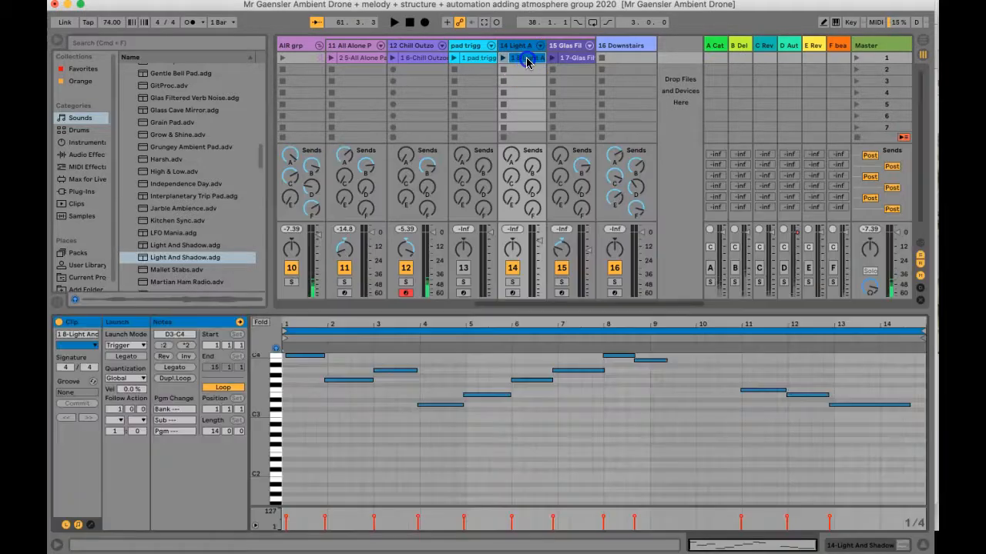
scroll(337, 380, up, 2)
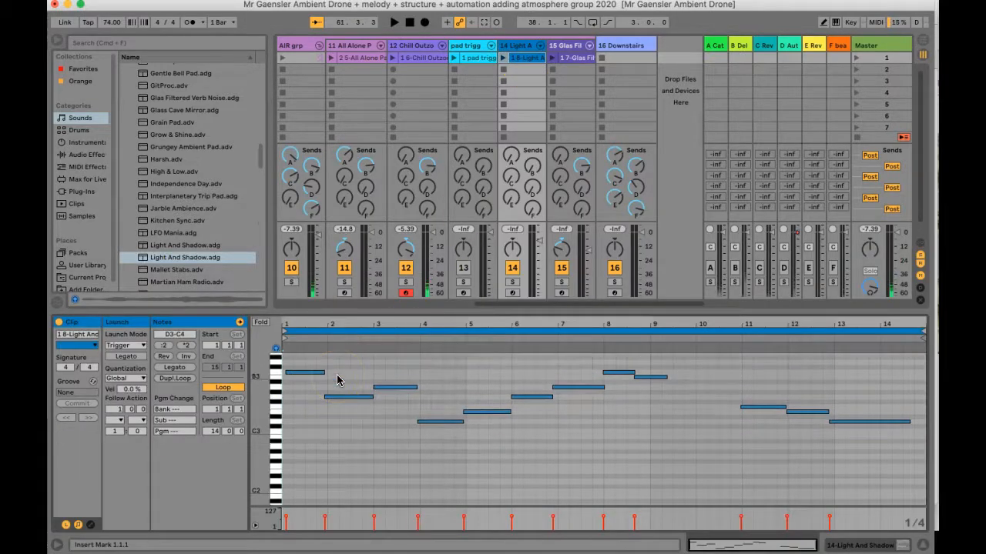
Arm the 14 Light And Shadow track and play its clip, following the melody in the note editor.
click(513, 293)
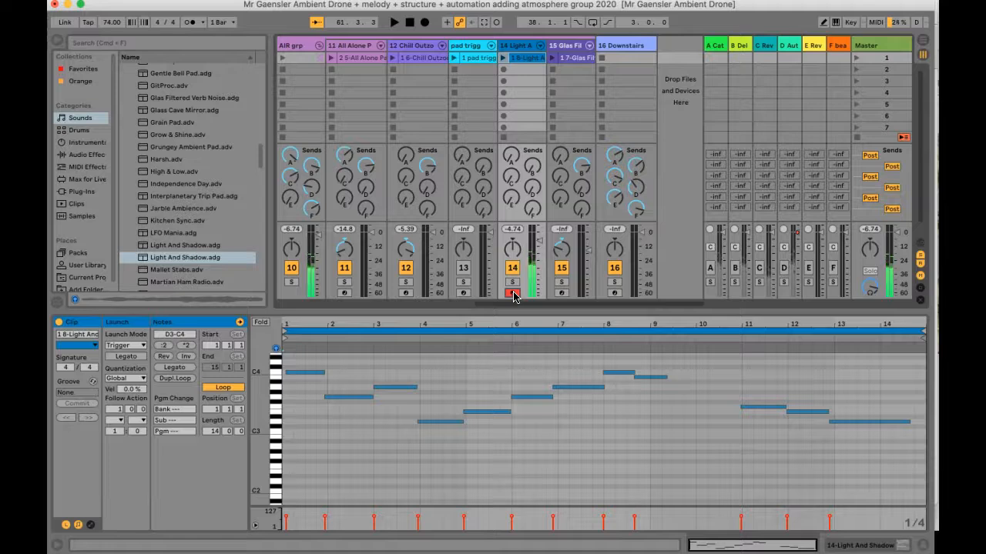
click(502, 58)
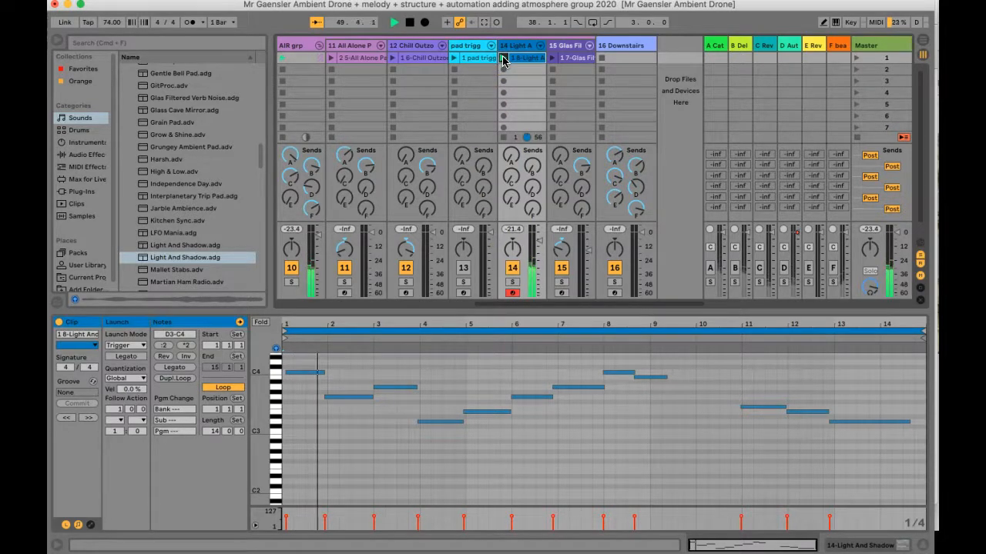
click(455, 415)
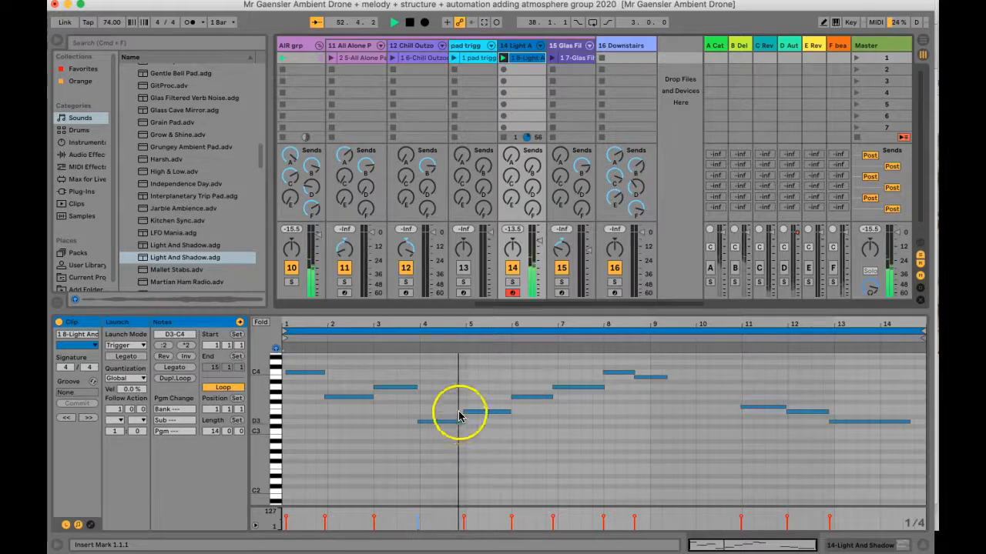
click(566, 389)
click(593, 380)
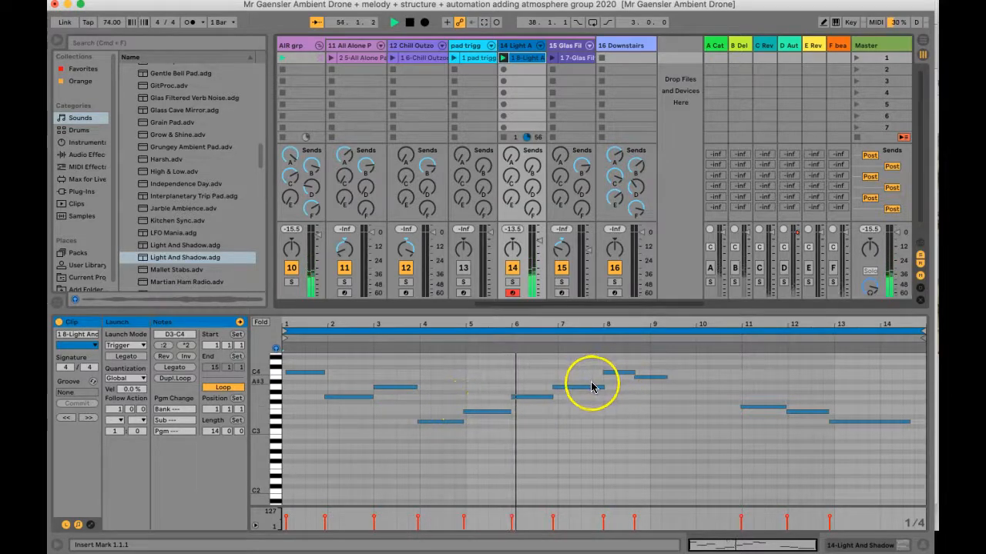
Launch the All Alone Pad and Chill Outzone clips alongside Light And Shadow and compare all three clips' notes together in the note editor.
click(330, 59)
click(393, 57)
click(479, 60)
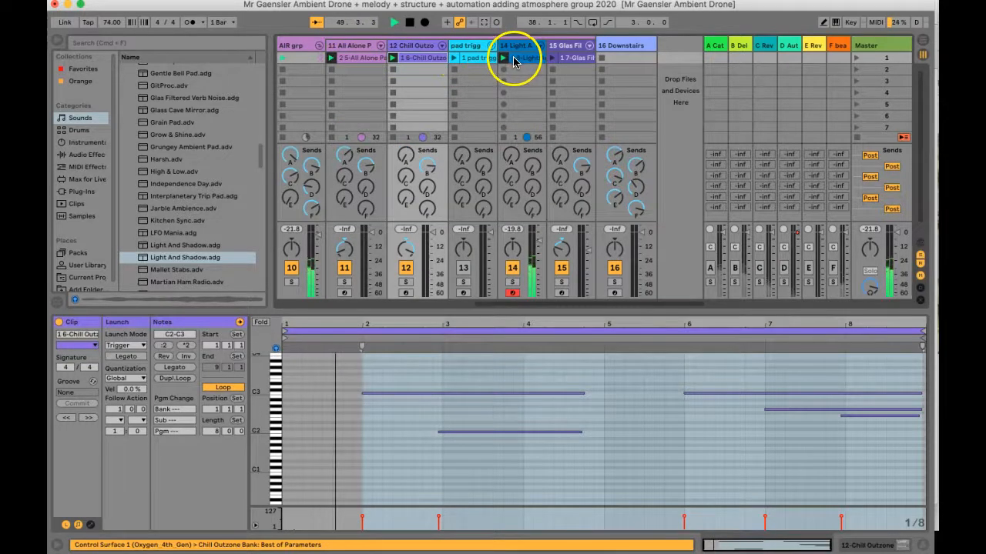
shift+click(512, 58)
shift+click(361, 58)
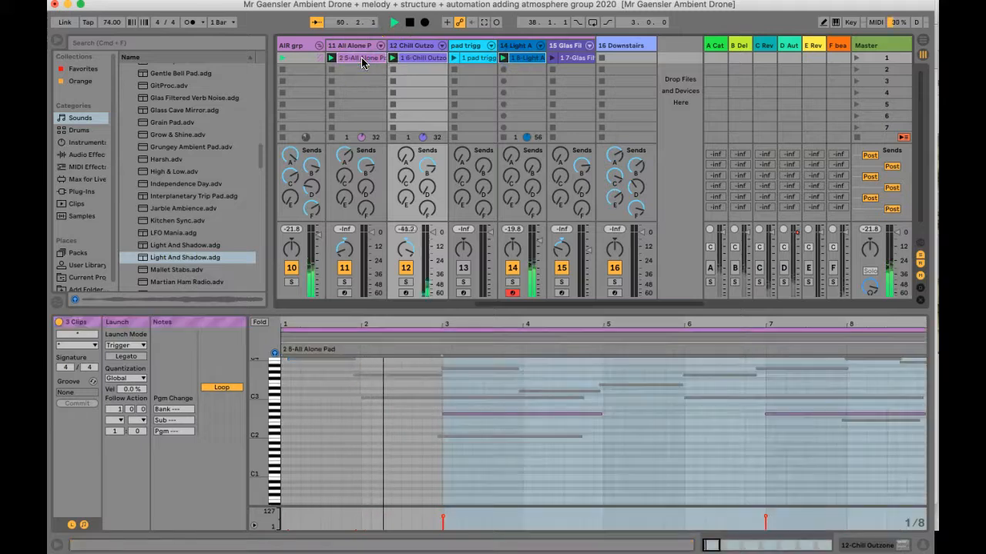
click(455, 488)
click(457, 396)
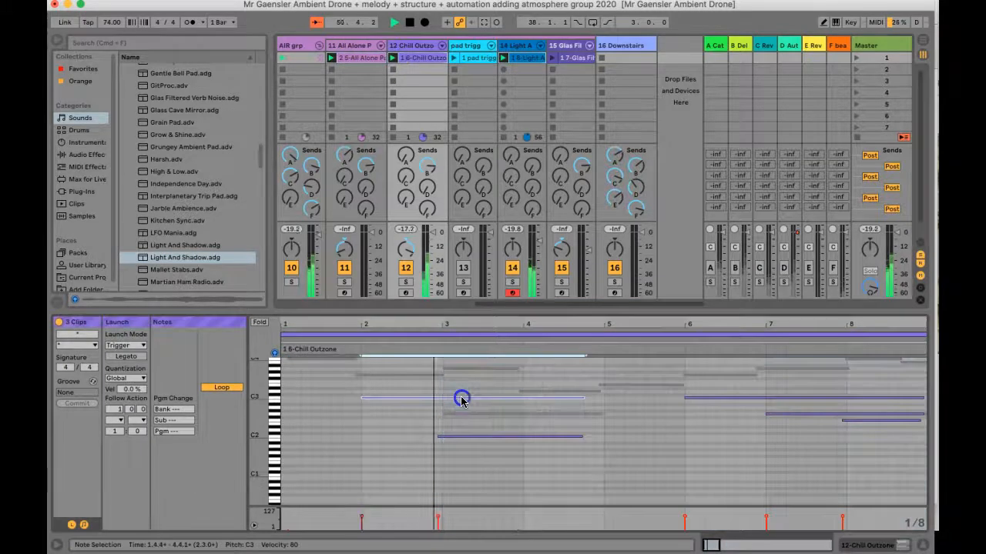
click(467, 414)
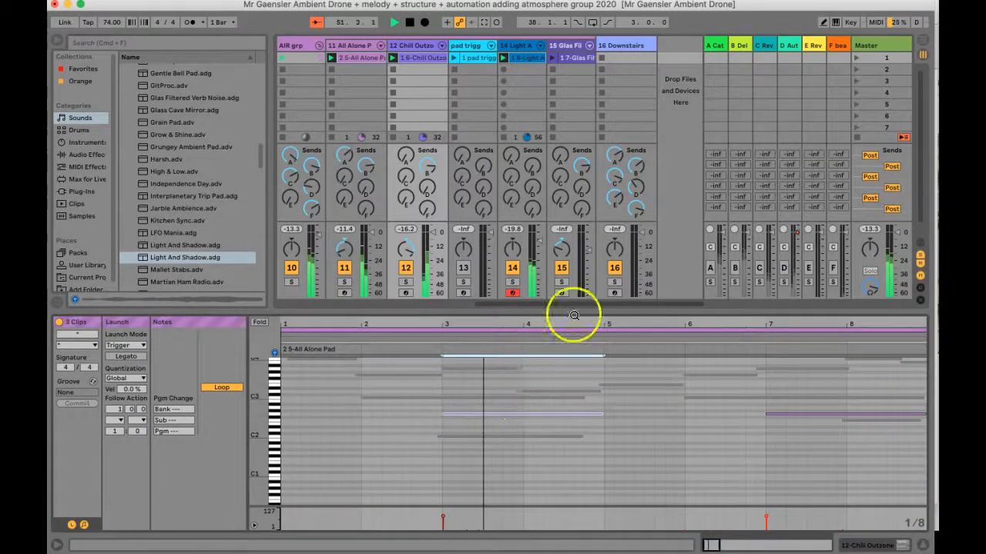
Arm track 15 Glas Filtered Verb Noise, reduce its device view to the rack macros, and stop all playing clips.
click(568, 46)
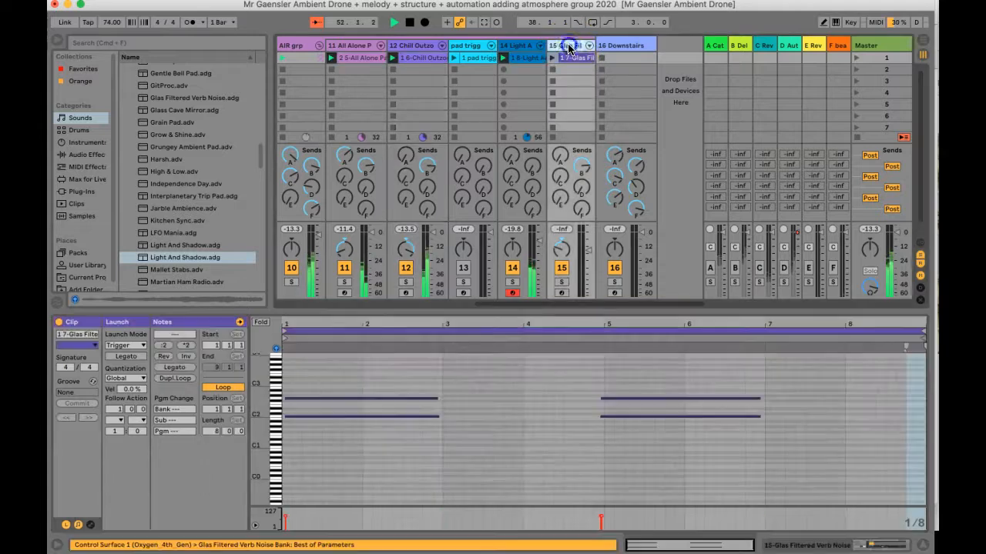
click(559, 292)
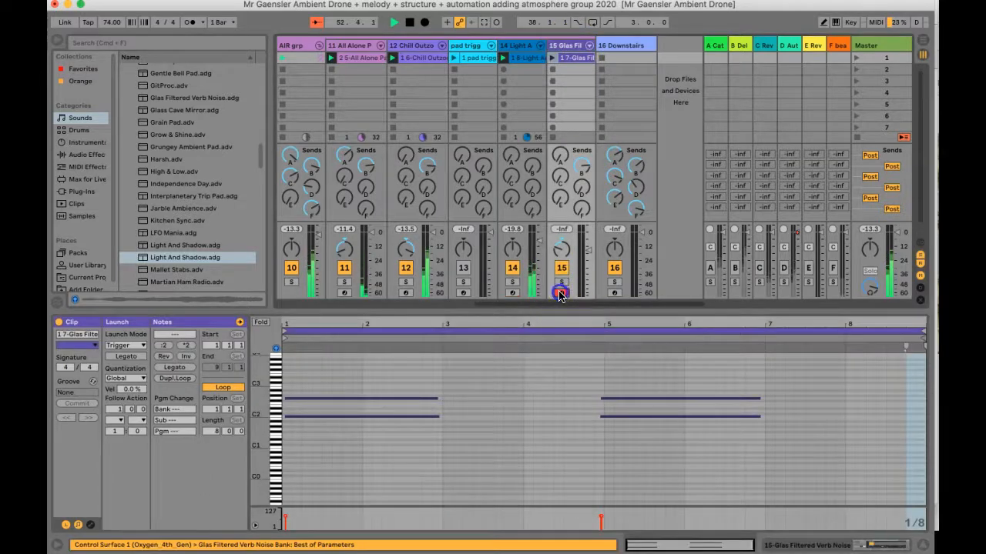
click(567, 47)
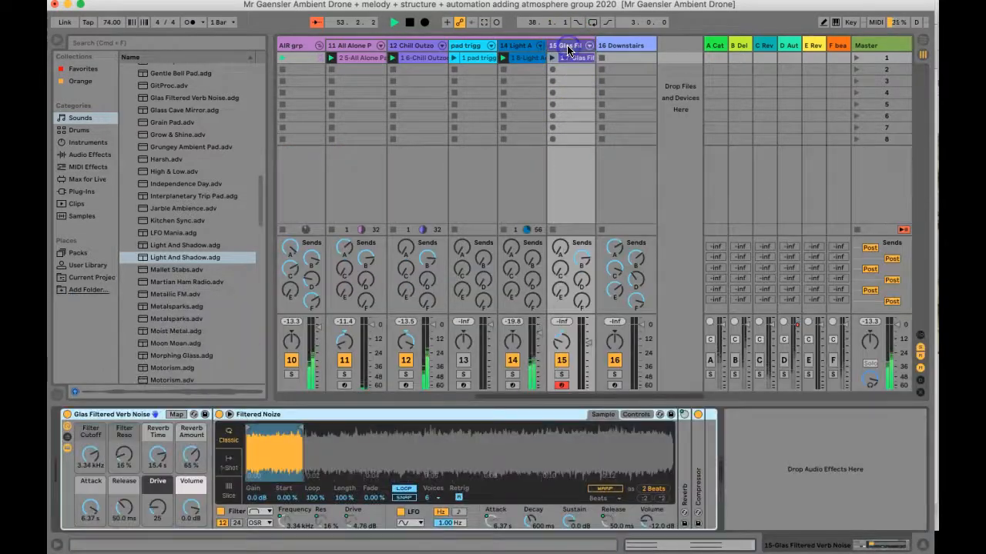
click(67, 451)
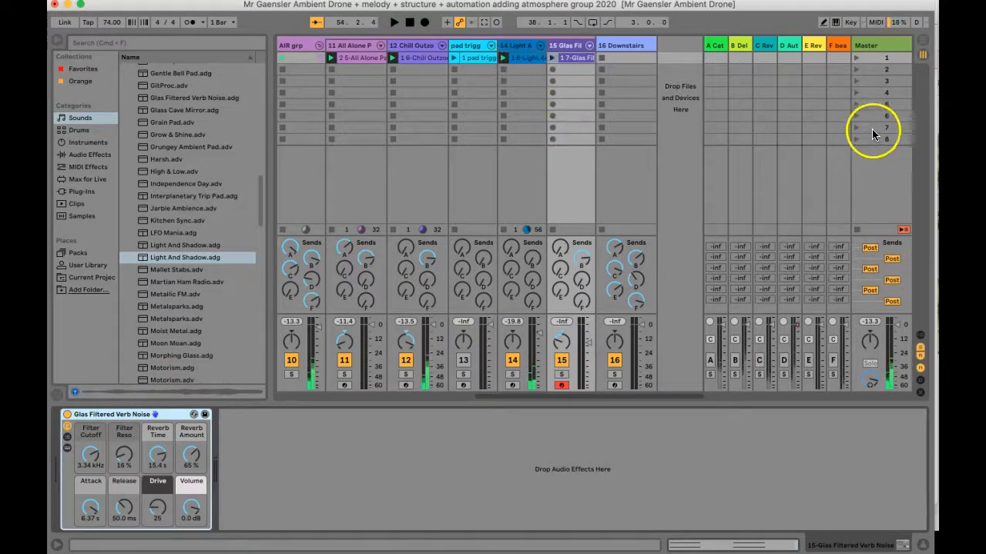
click(856, 229)
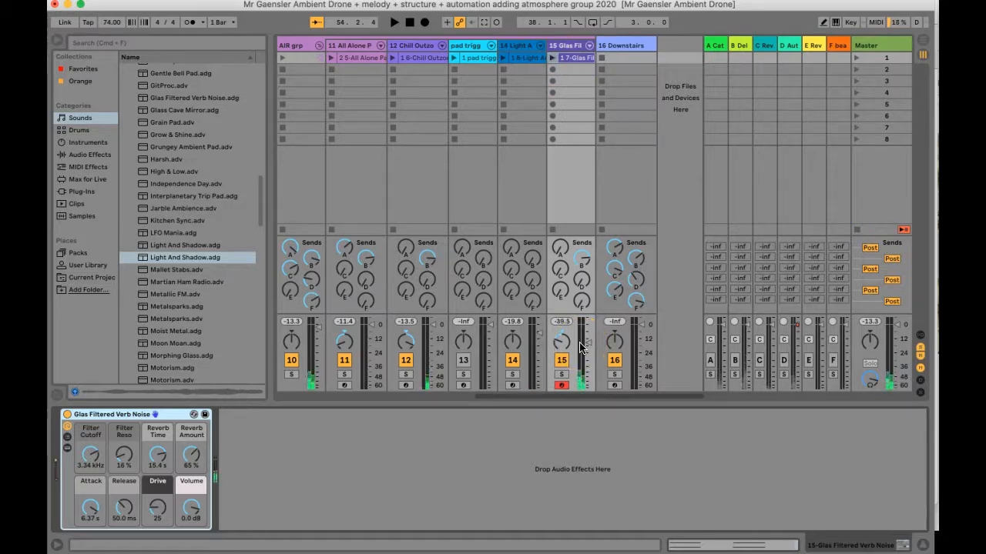
Set the Glas Filtered Verb Noise rack's Filter Cutoff to 752 Hz and Filter Reso to 55 %.
drag(561, 342, 511, 327)
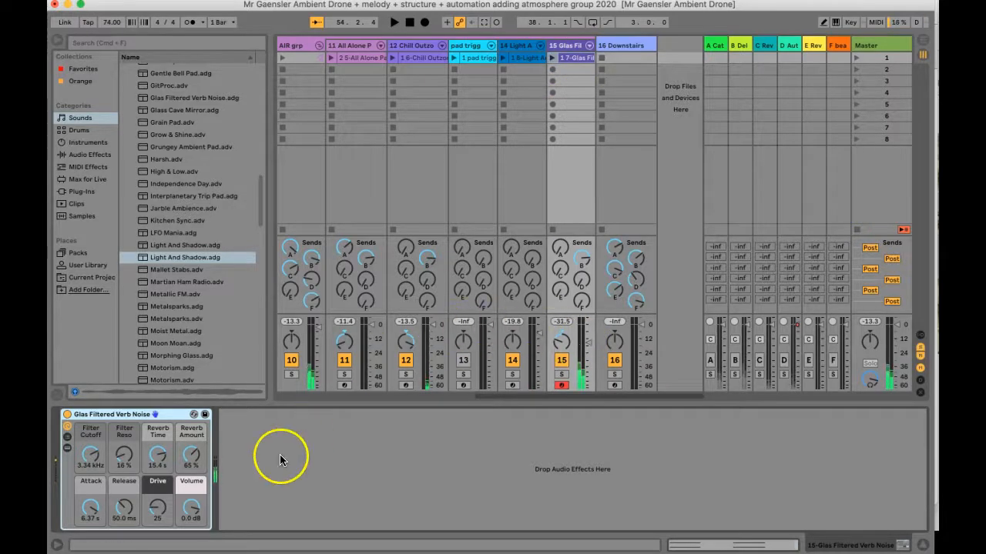
click(153, 461)
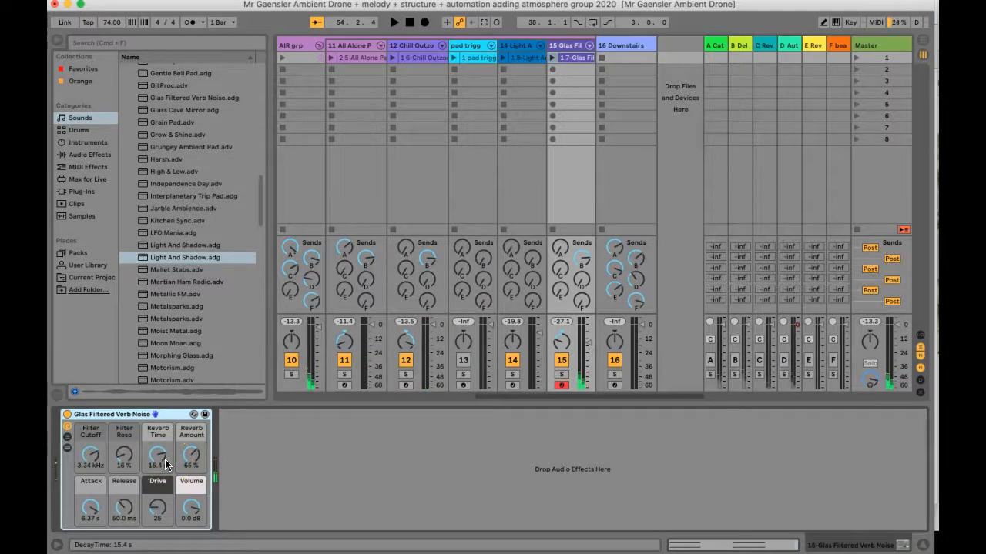
click(122, 455)
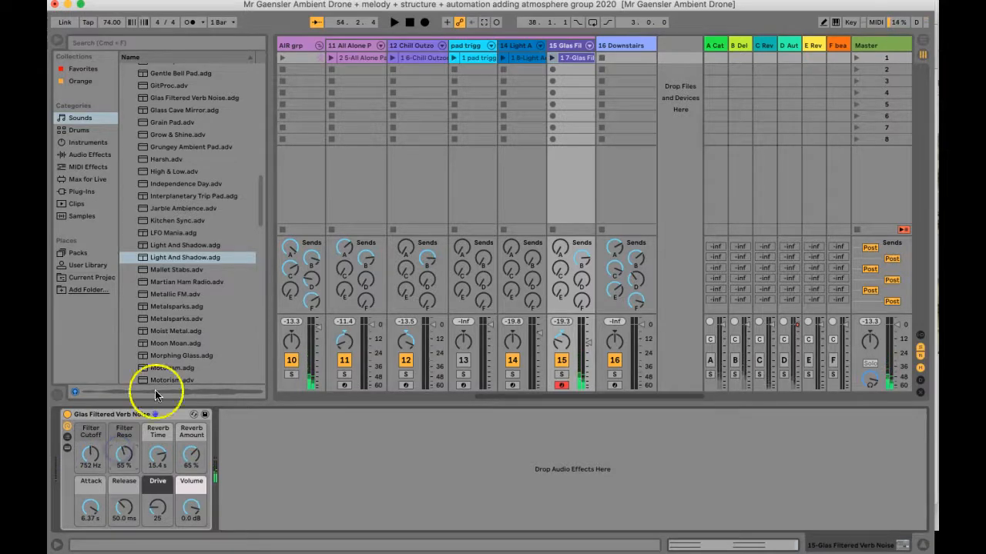
Display the Glas Filtered Verb Noise clip's notes together with All Alone Pad's, and pan track 15 to 31R.
click(569, 58)
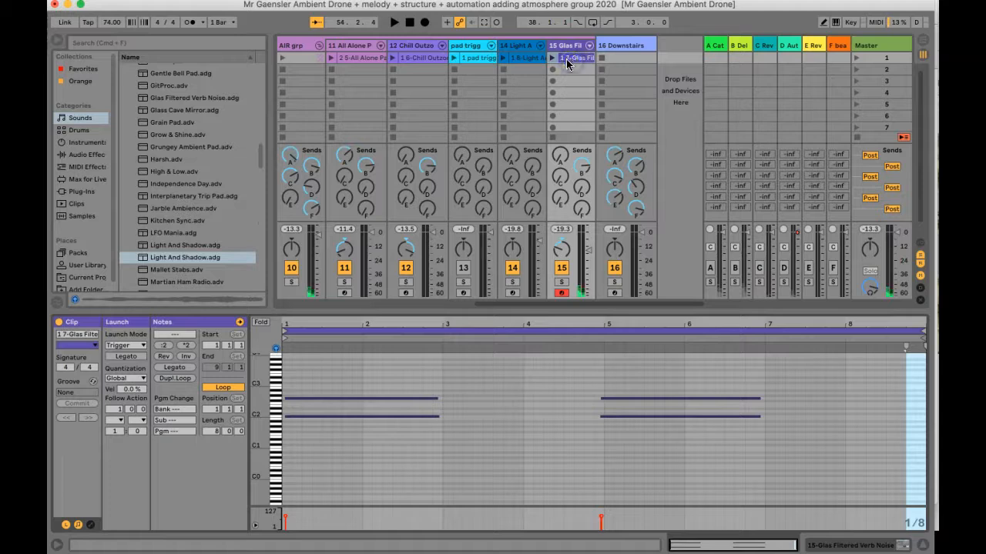
click(488, 457)
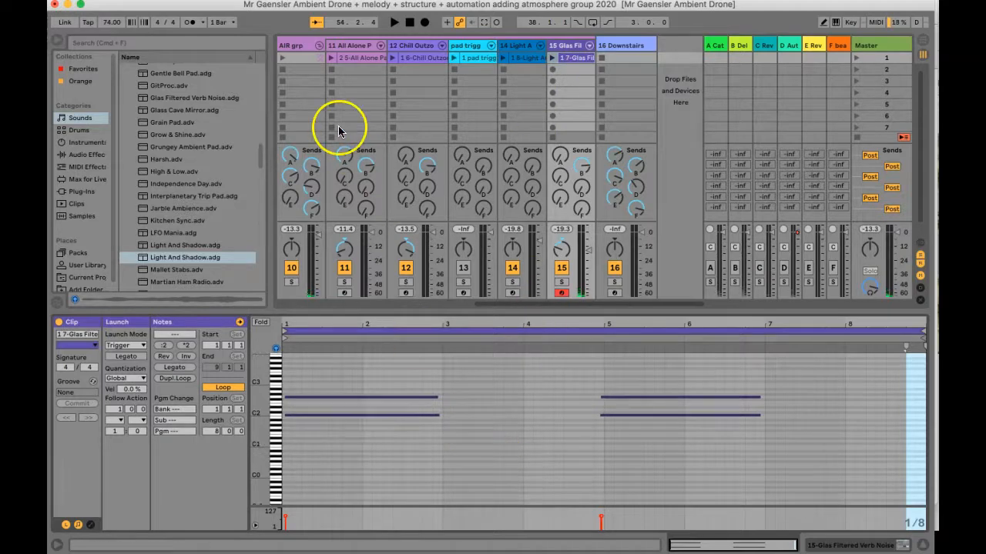
super+click(359, 58)
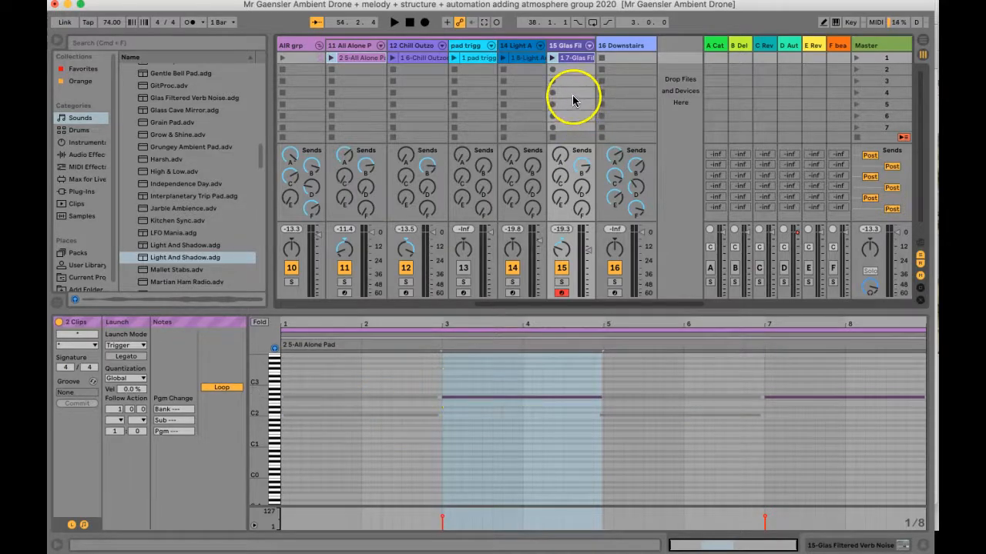
click(561, 251)
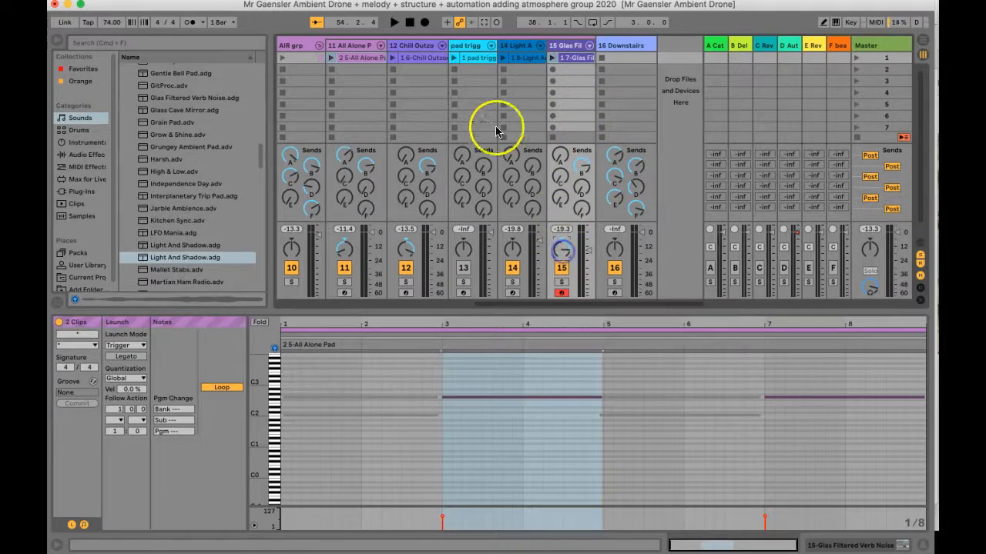
Play the All Alone Pad and Glas Filtered Verb Noise clips together, follow their alternating notes in one editor view, and stop playback.
click(331, 58)
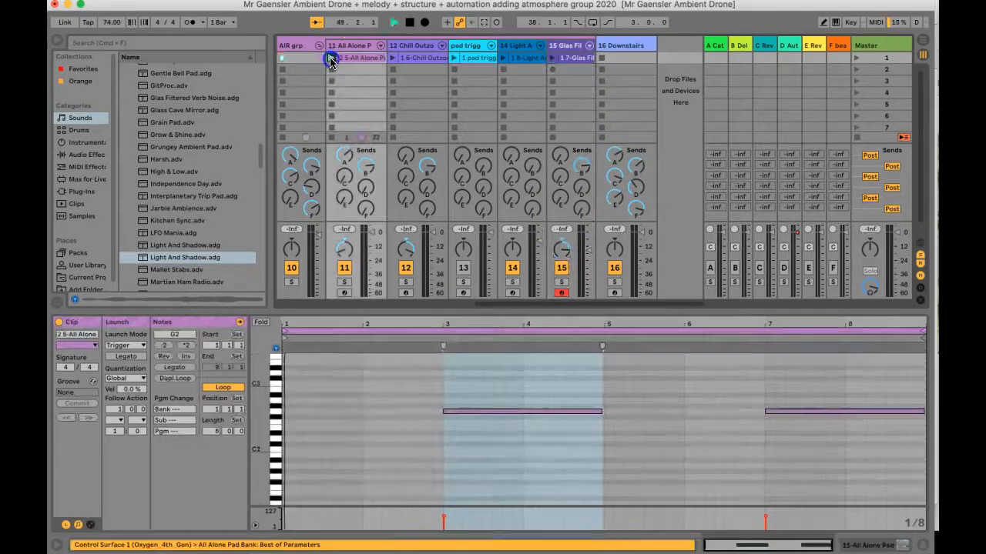
click(552, 58)
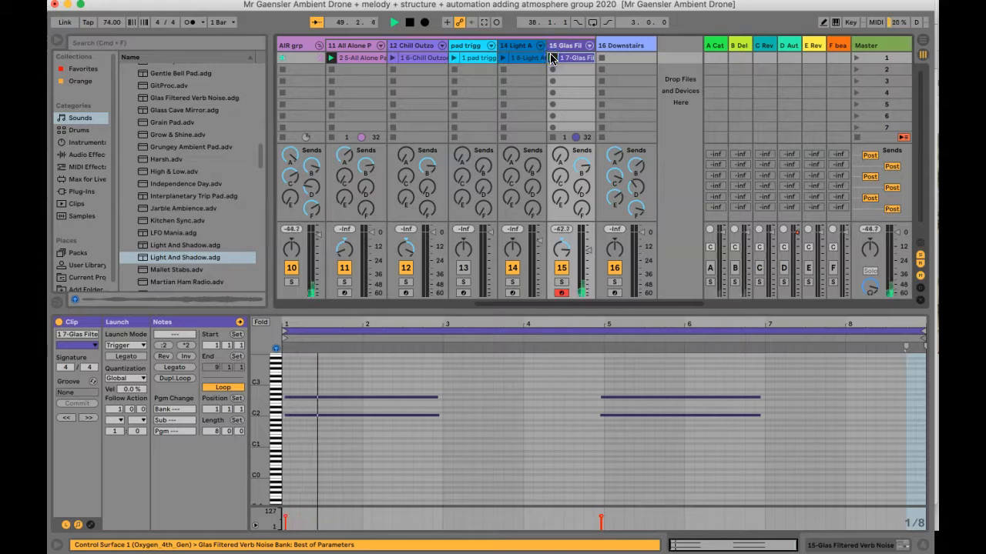
drag(552, 58, 352, 62)
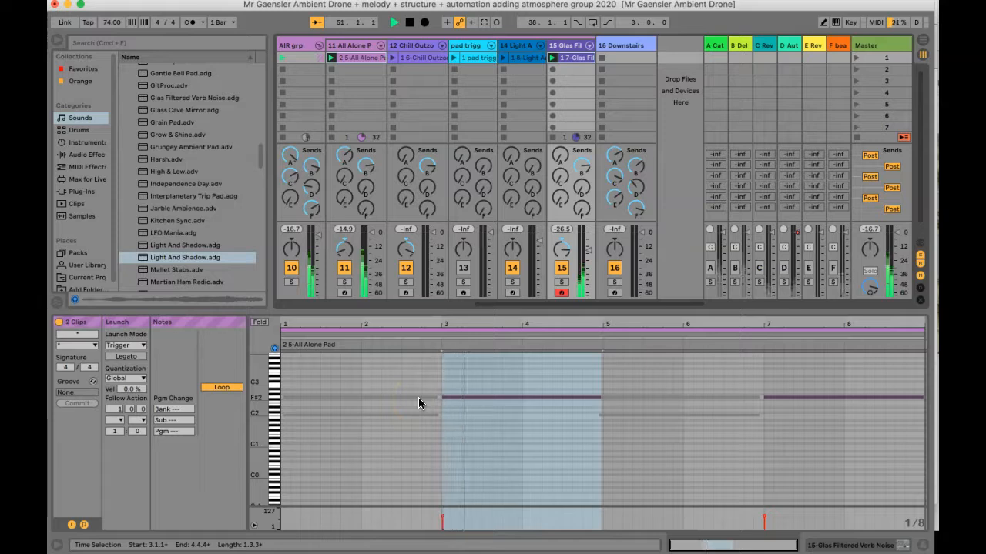
click(469, 379)
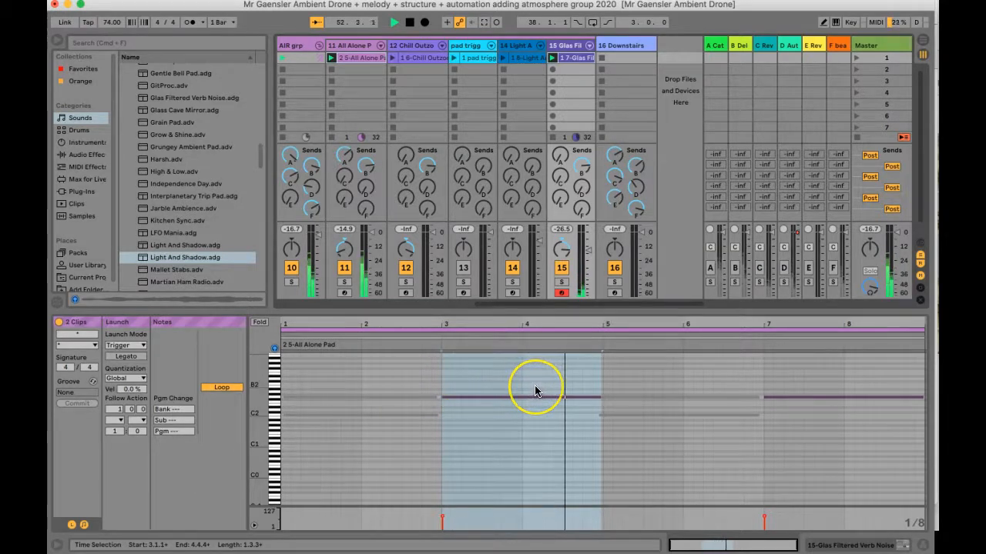
click(454, 199)
key(space)
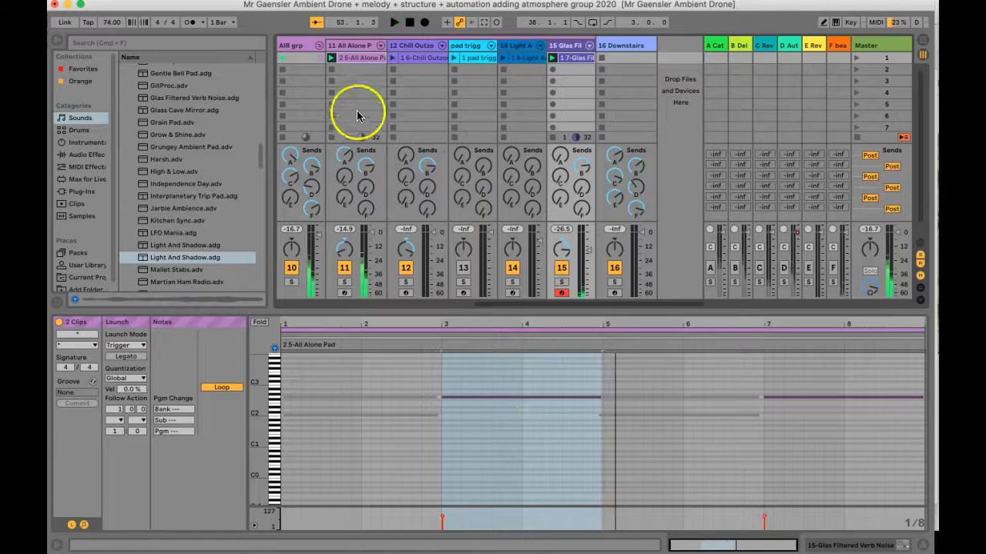
Launch all the clips of the AIR grp together and listen to the combined atmosphere layers.
click(280, 58)
click(428, 59)
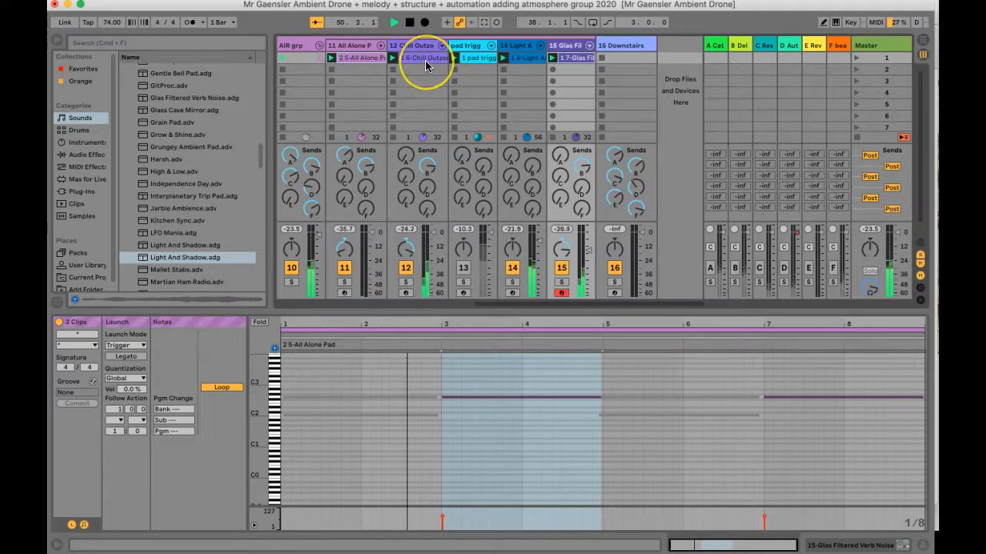
click(464, 58)
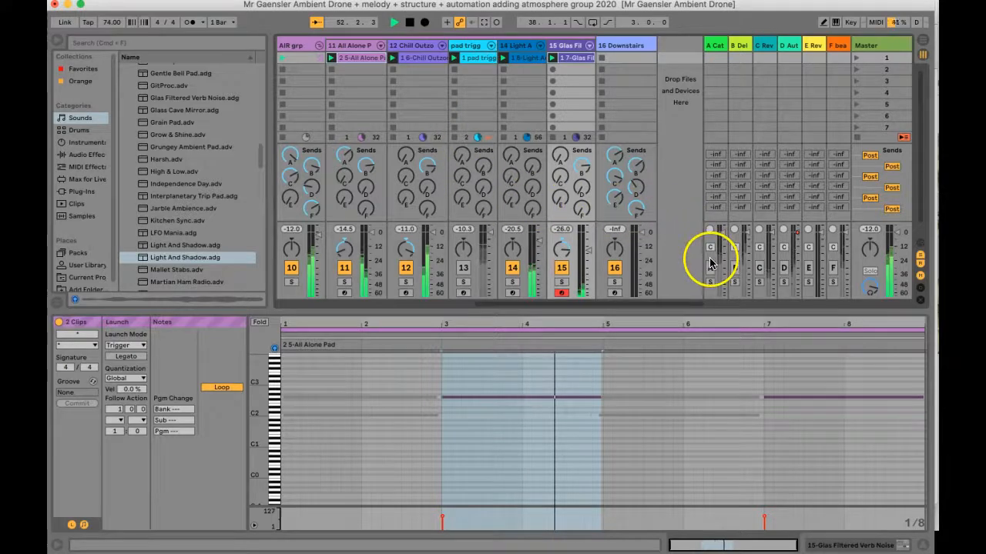
Turn on all six return tracks A to F while the atmosphere group's clips play.
scroll(452, 259, left, 2)
scroll(451, 260, up, 2)
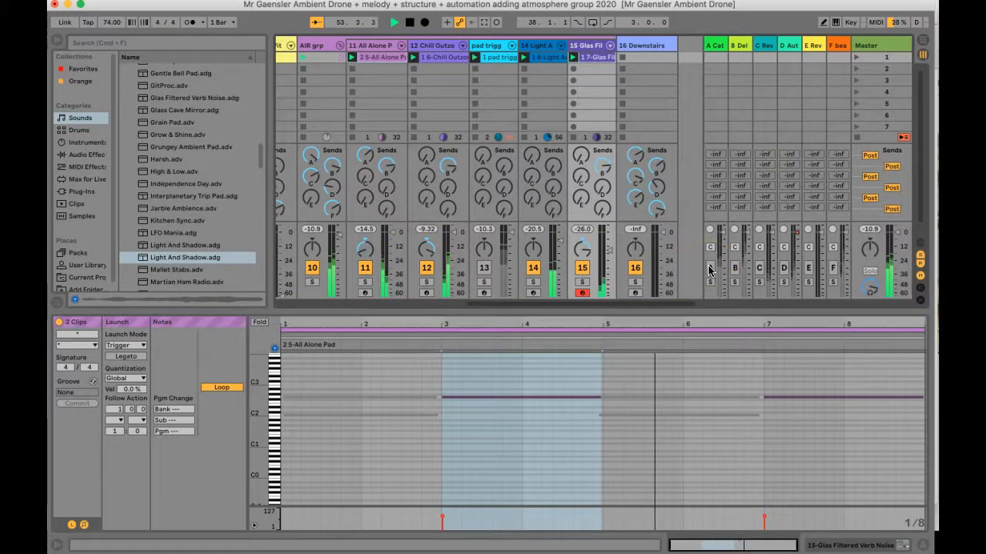
mouse_move(710, 271)
mouse_down()
mouse_move(793, 272)
mouse_move(751, 262)
mouse_move(590, 269)
mouse_up()
scroll(590, 266, left, 1)
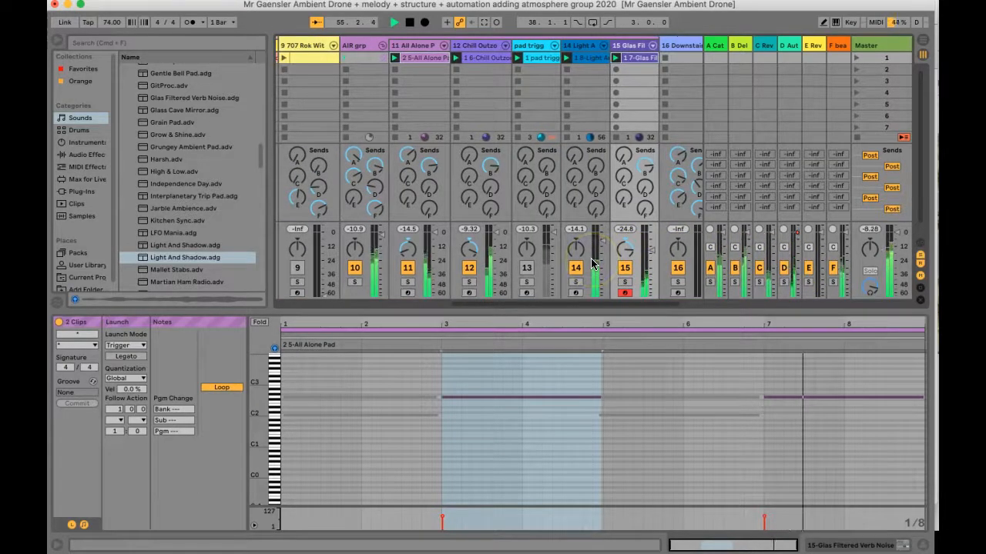
scroll(591, 264, left, 2)
scroll(592, 264, right, 3)
click(566, 214)
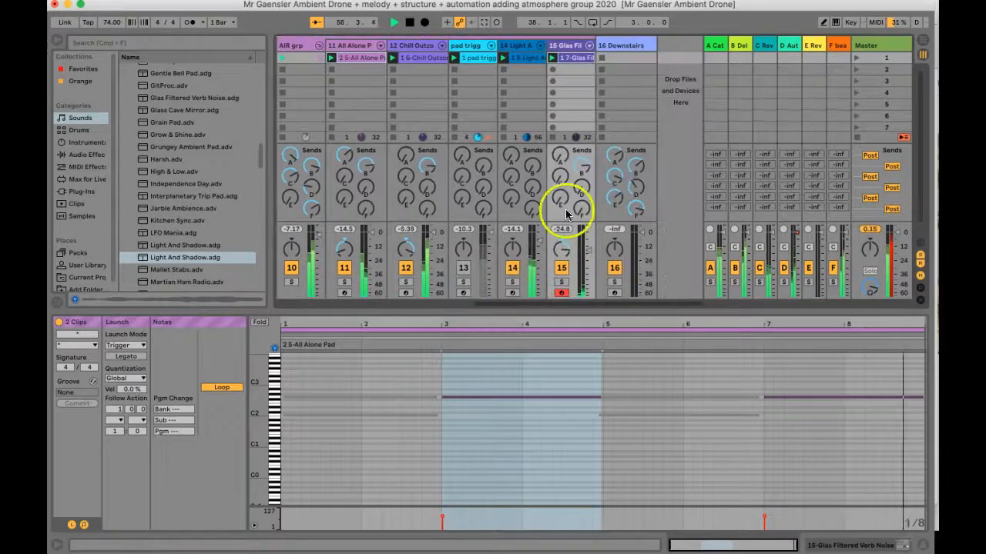
click(517, 64)
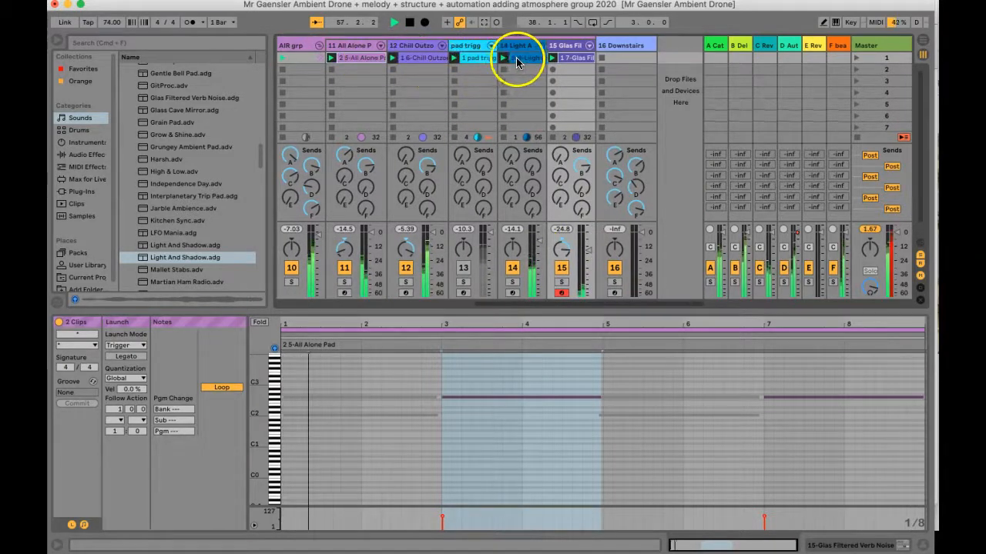
click(562, 60)
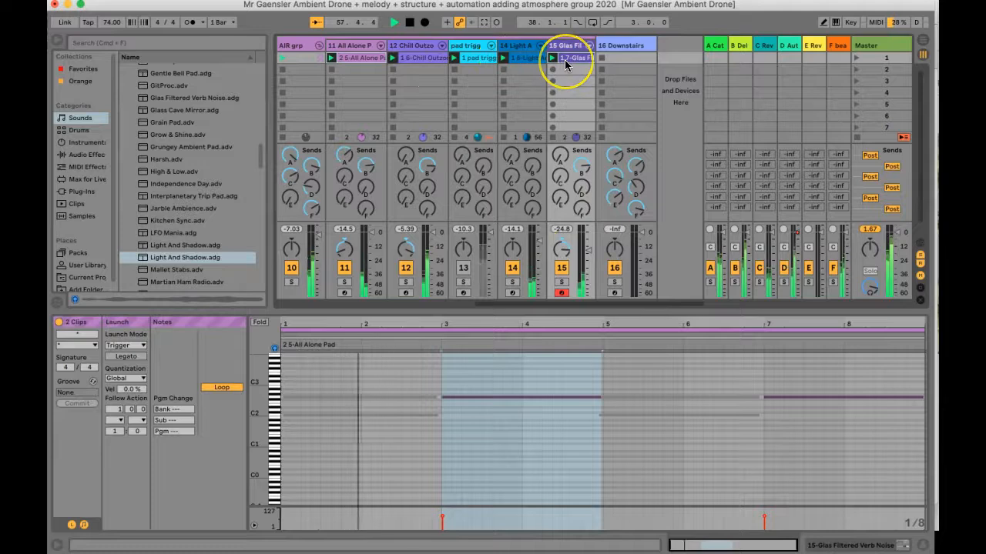
Switch to the Arrangement View, enlarge the track area and hide the return tracks.
key(Tab)
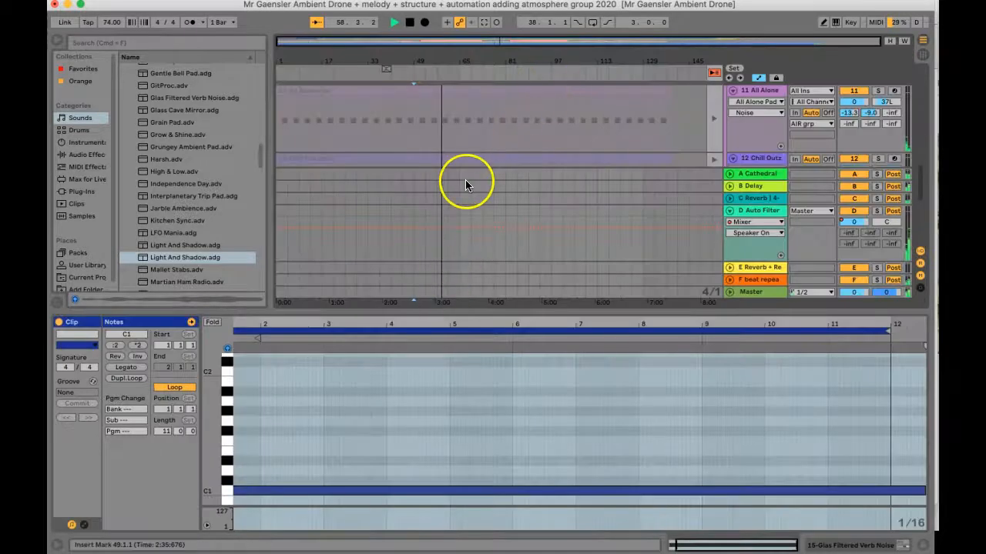
drag(650, 312, 639, 446)
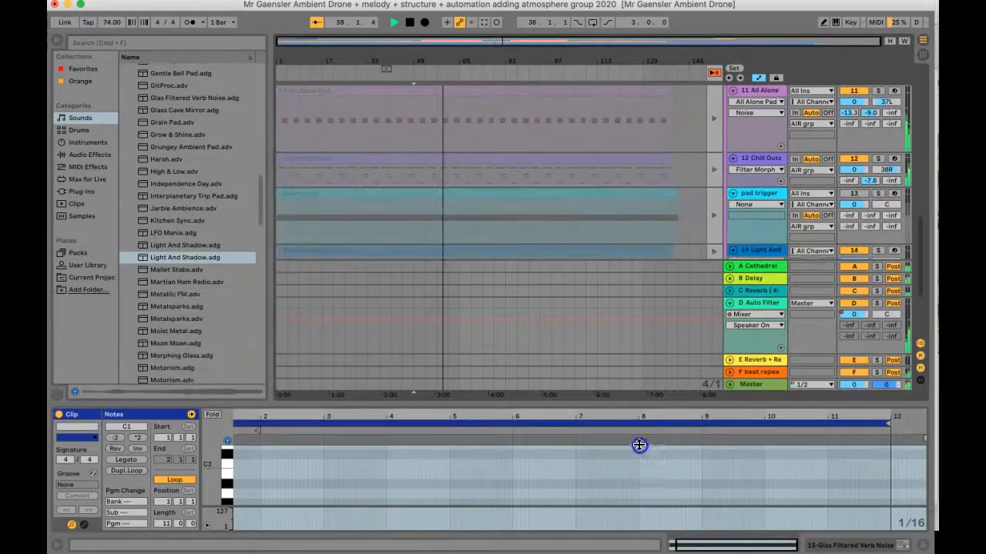
scroll(512, 209, up, 3)
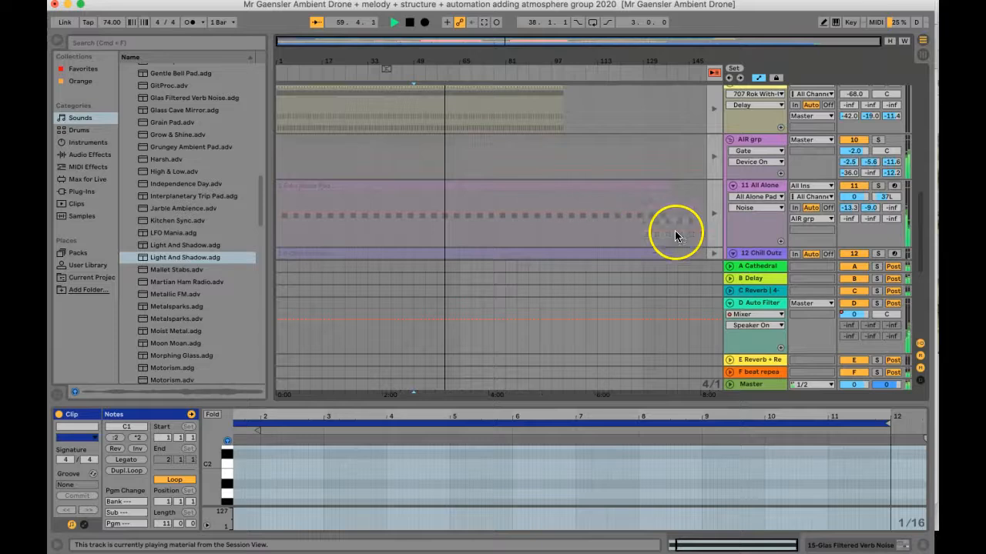
click(920, 359)
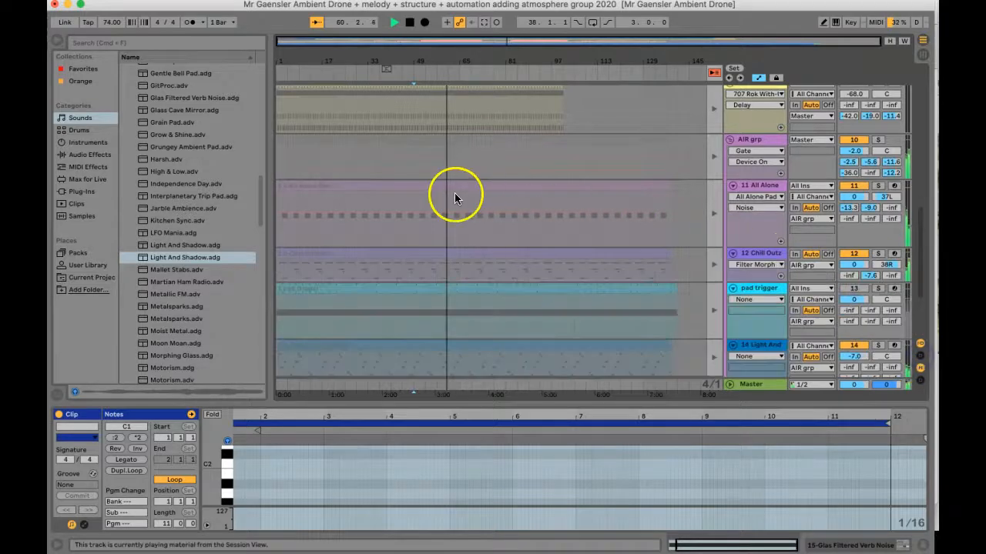
Review the AIR grp's recorded clips in the arrangement down to track 16 Downstairs, and stop playback.
scroll(526, 181, down, 1)
scroll(526, 176, down, 1)
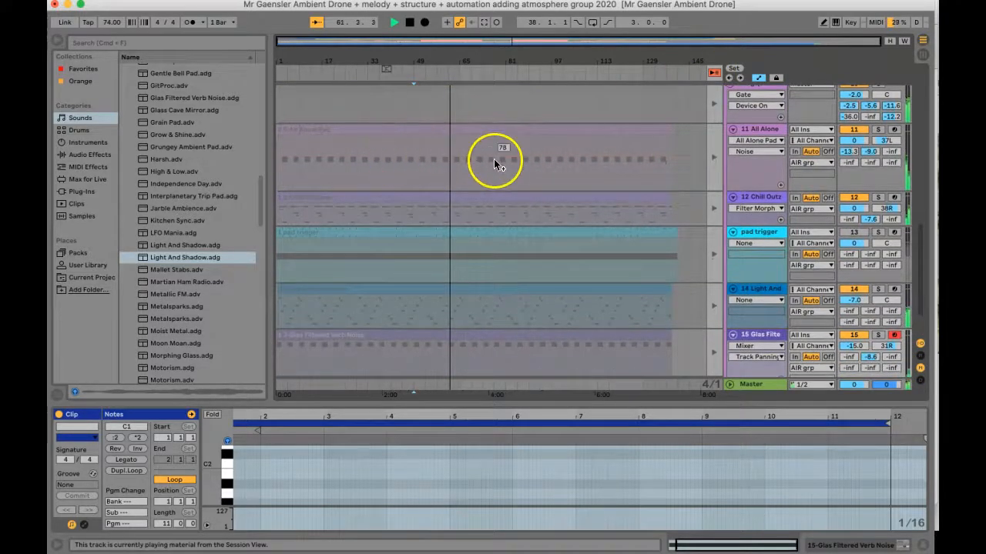
scroll(498, 208, down, 1)
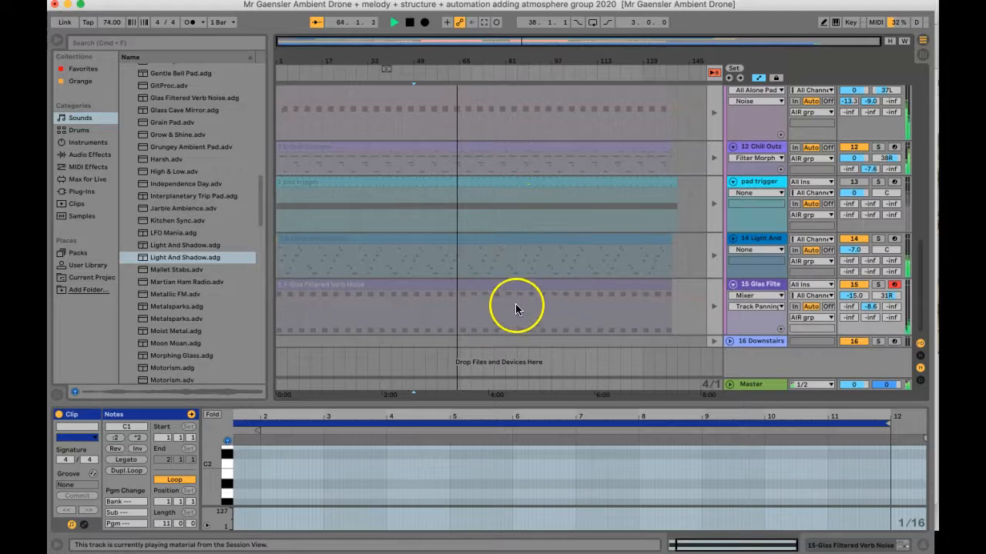
key(space)
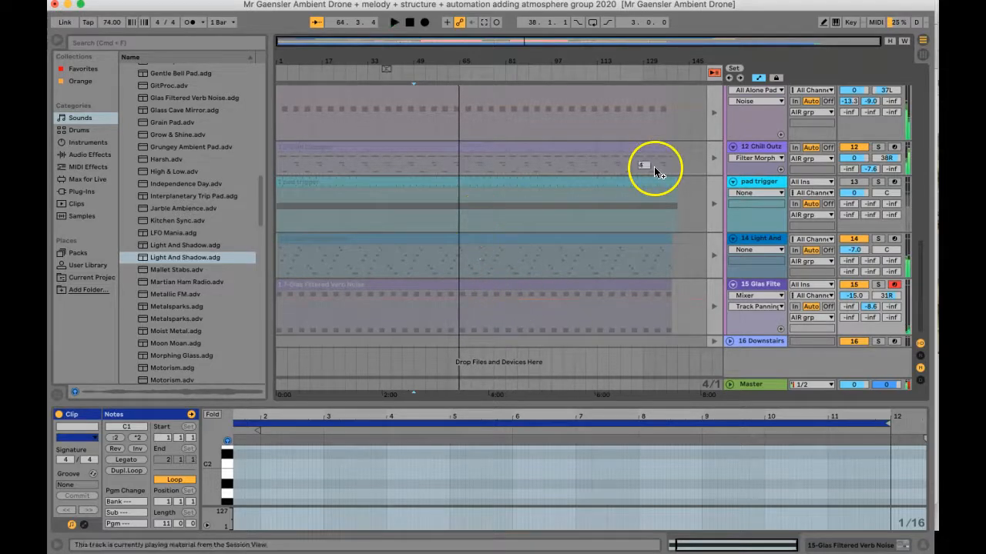
Return all tracks to arrangement playback and mute the AIR grp.
click(714, 73)
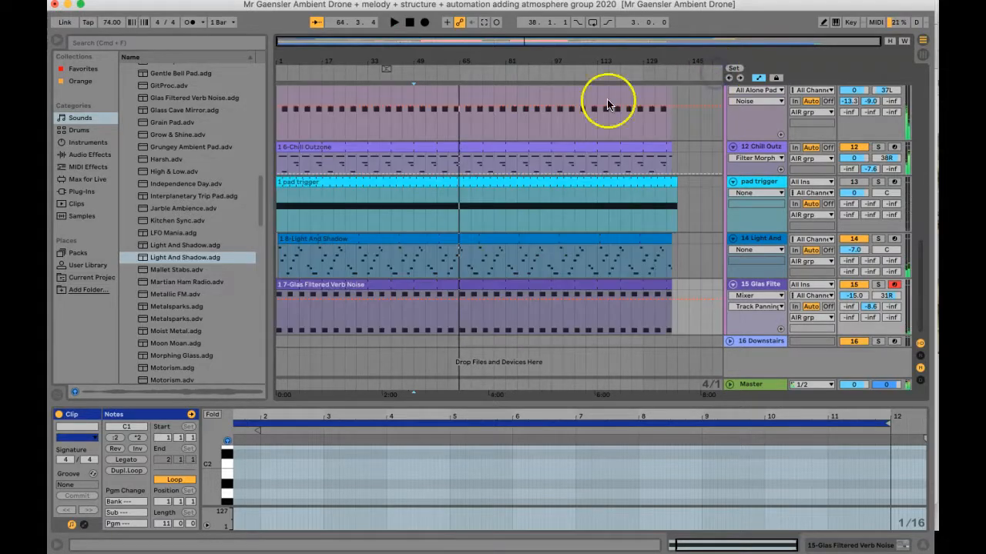
scroll(394, 177, up, 5)
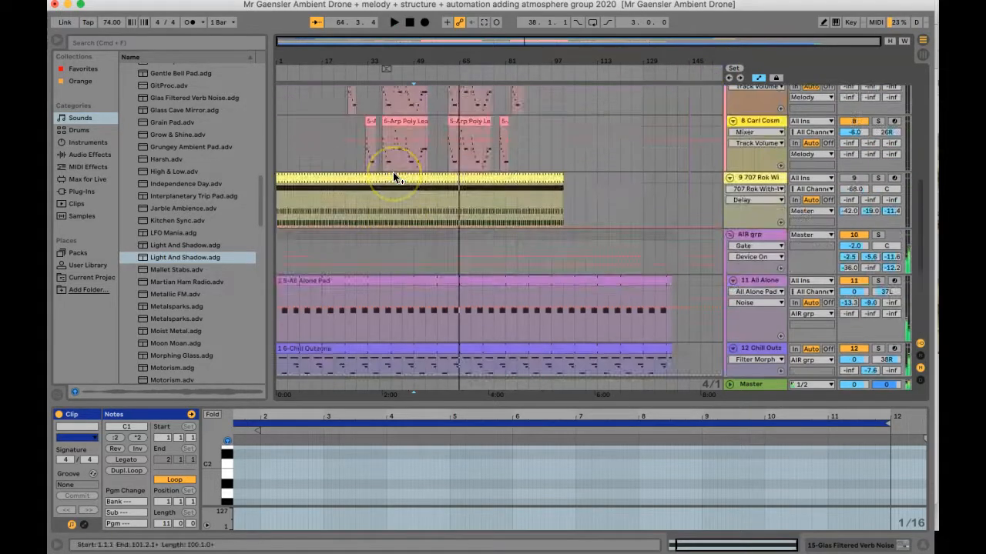
click(854, 235)
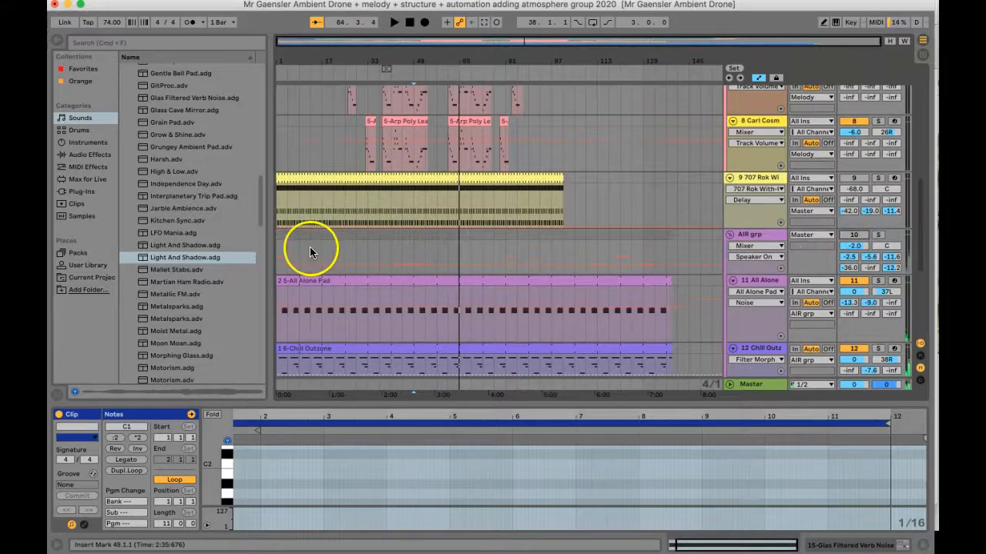
Play the arrangement from bar 13 and from bar 37 with the AIR grp muted.
click(309, 246)
key(space)
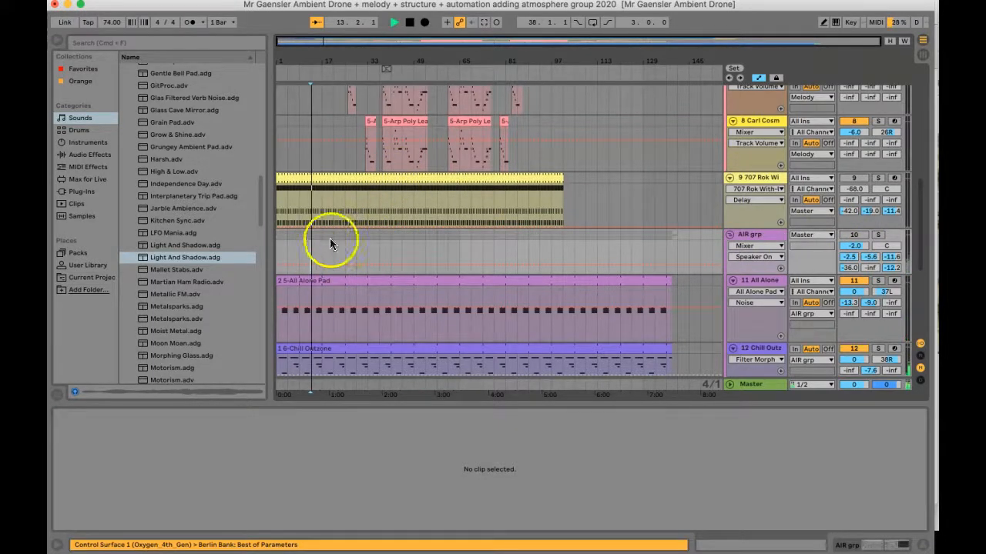
key(space)
click(379, 254)
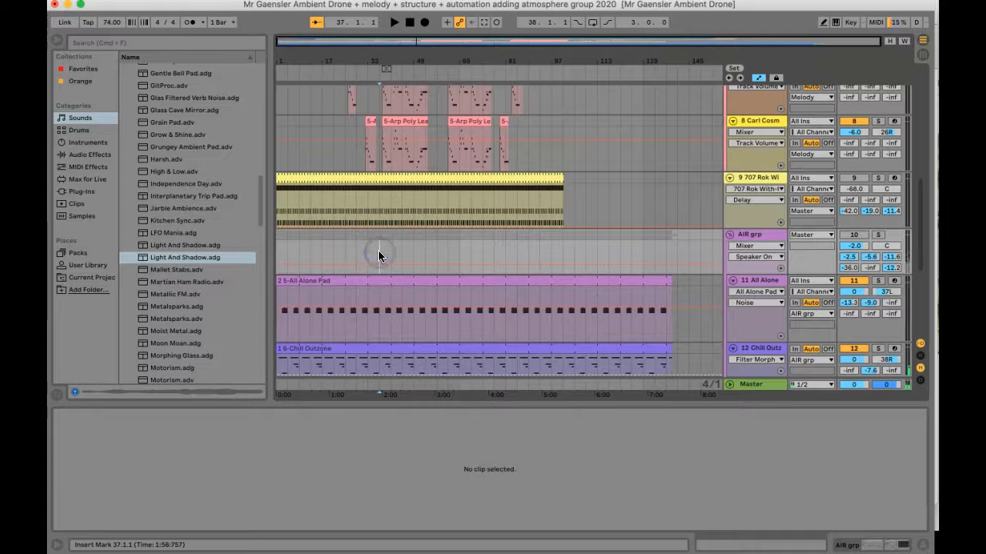
key(space)
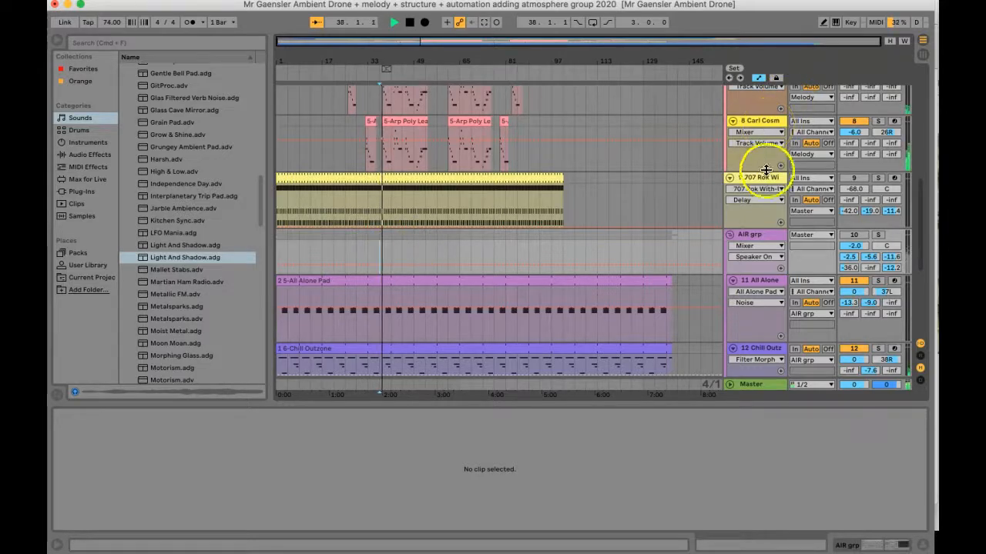
Unmute the AIR grp during playback and lower its track volume to -5.3 dB.
click(856, 236)
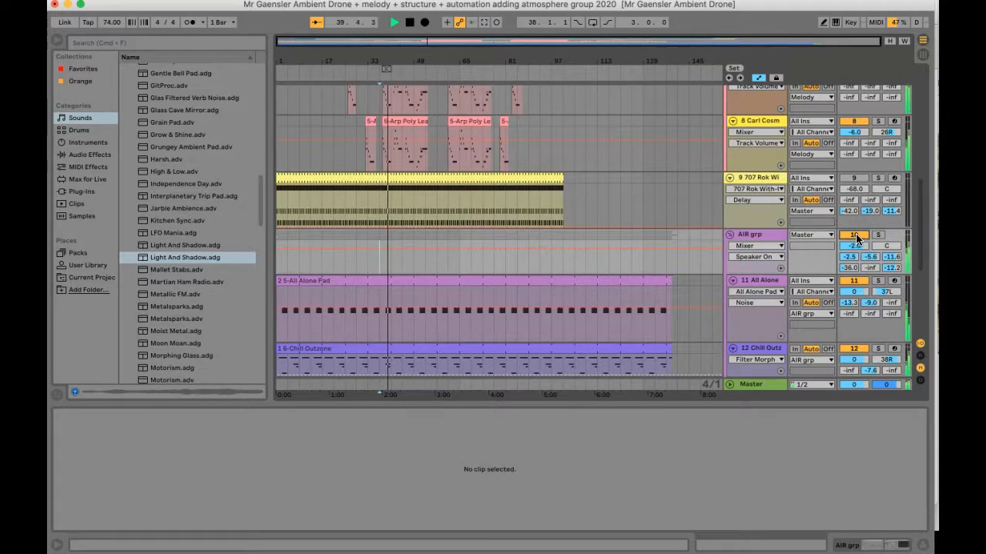
click(856, 245)
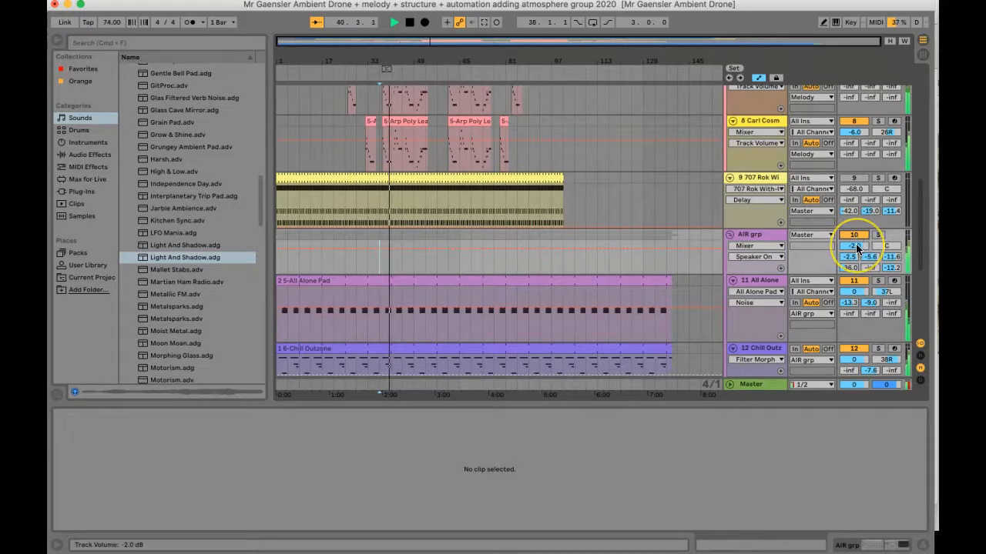
click(856, 246)
drag(856, 248, 856, 247)
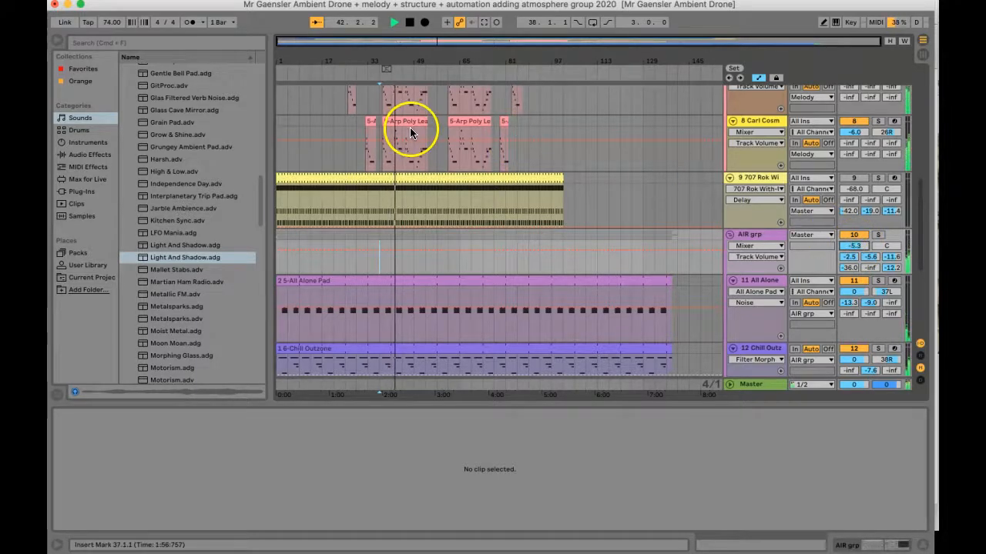
Review the Drone and Melody tracks during playback, compare the mix with the AIR grp muted and unmuted, and stop.
scroll(399, 224, up, 2)
scroll(399, 223, up, 10)
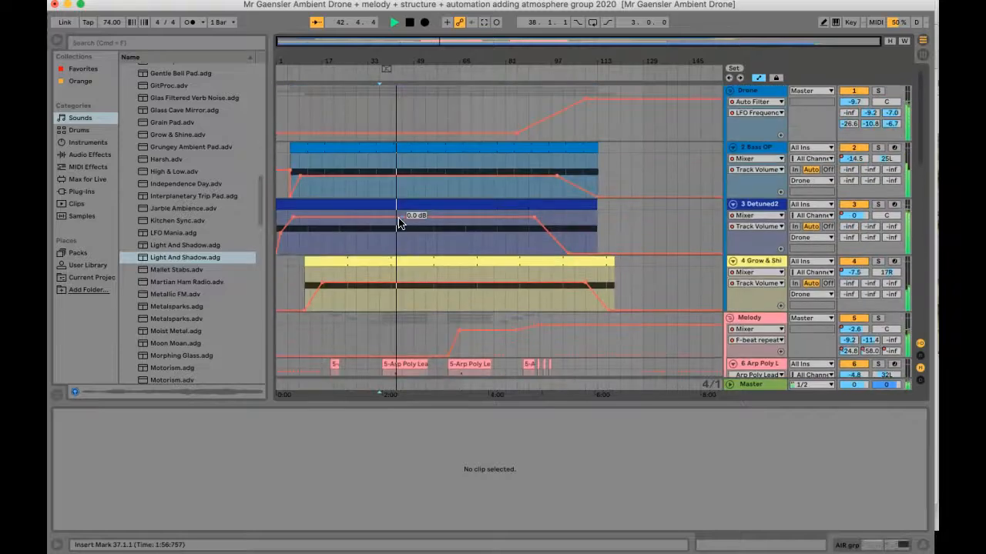
scroll(399, 223, down, 8)
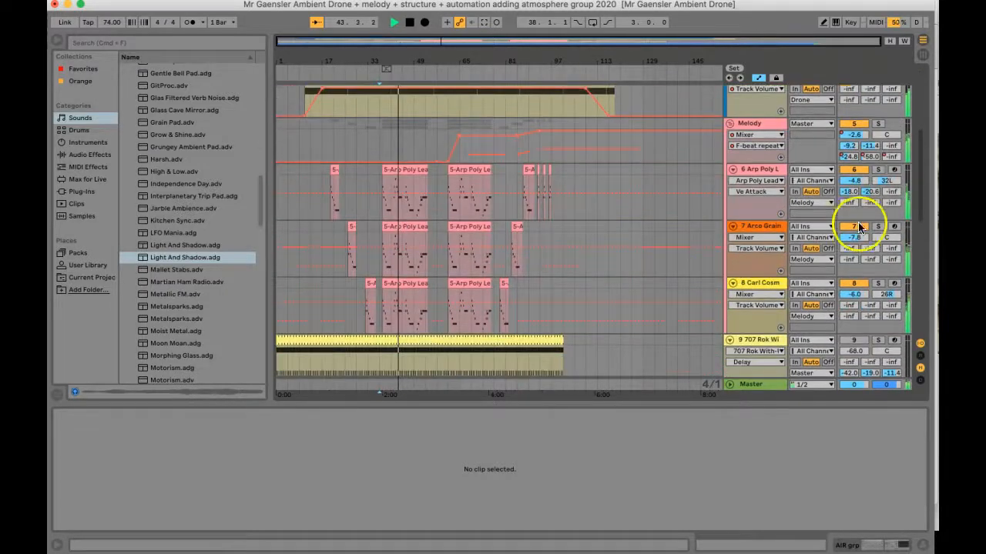
scroll(865, 192, down, 8)
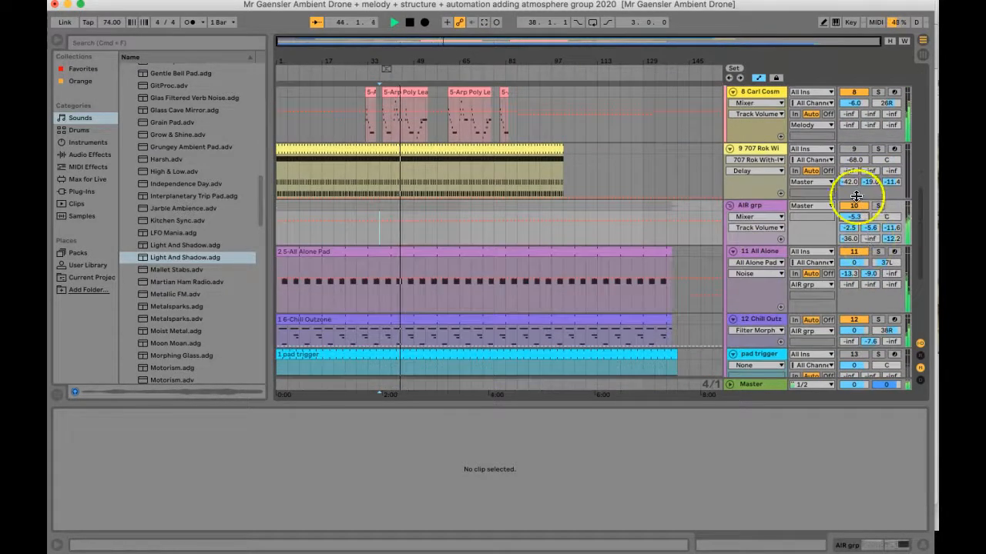
click(855, 207)
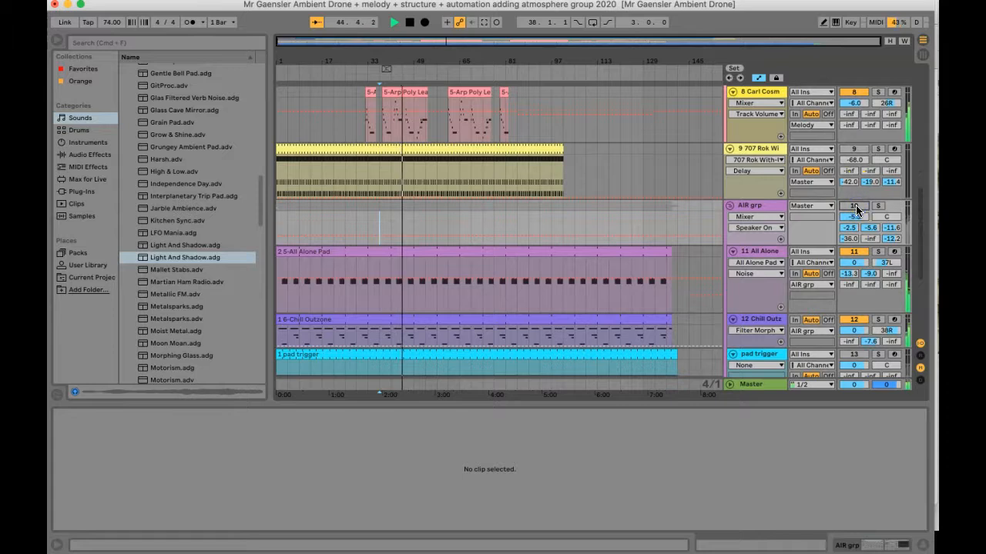
click(854, 207)
key(space)
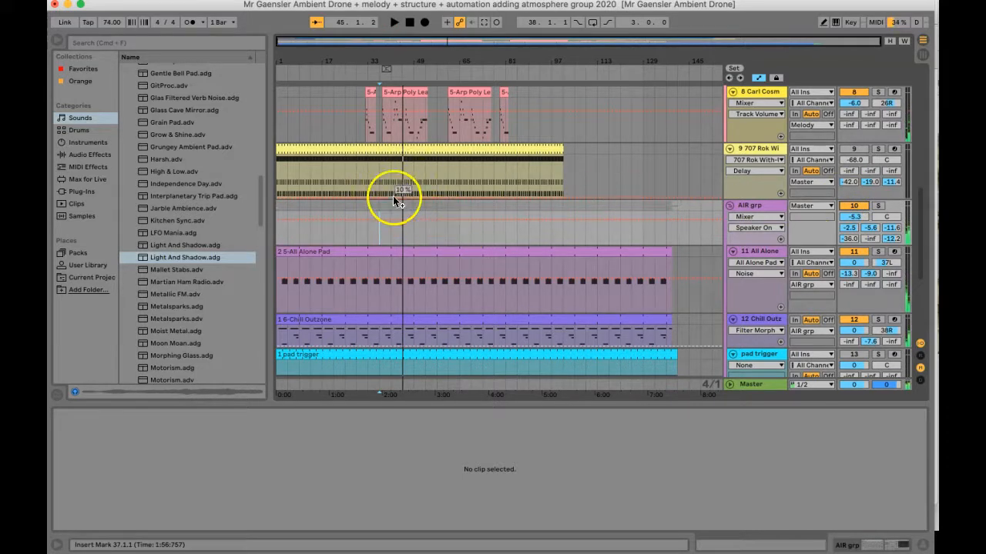
Return to the start of the arrangement, listen to how the AIR grp's layers enter, and stop playback.
scroll(346, 227, up, 1)
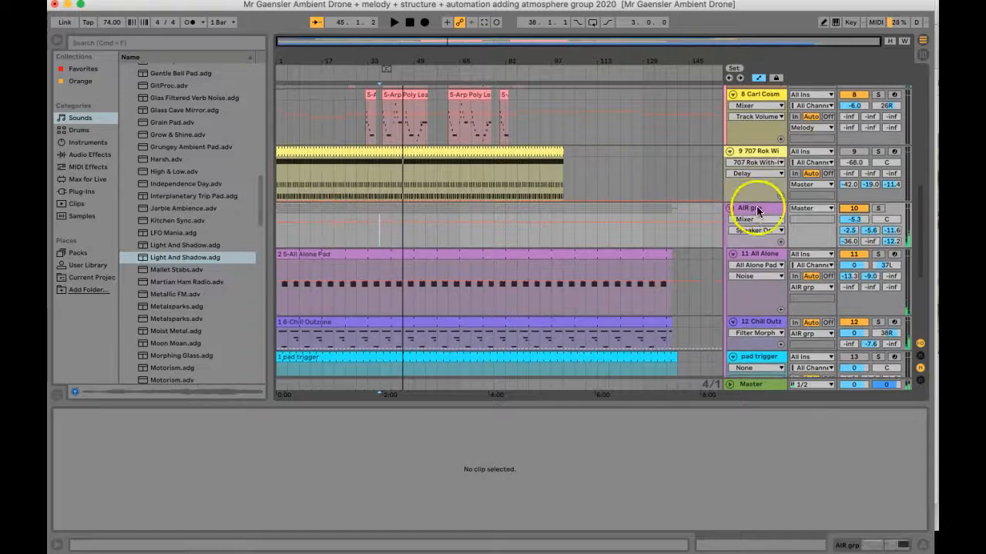
click(410, 22)
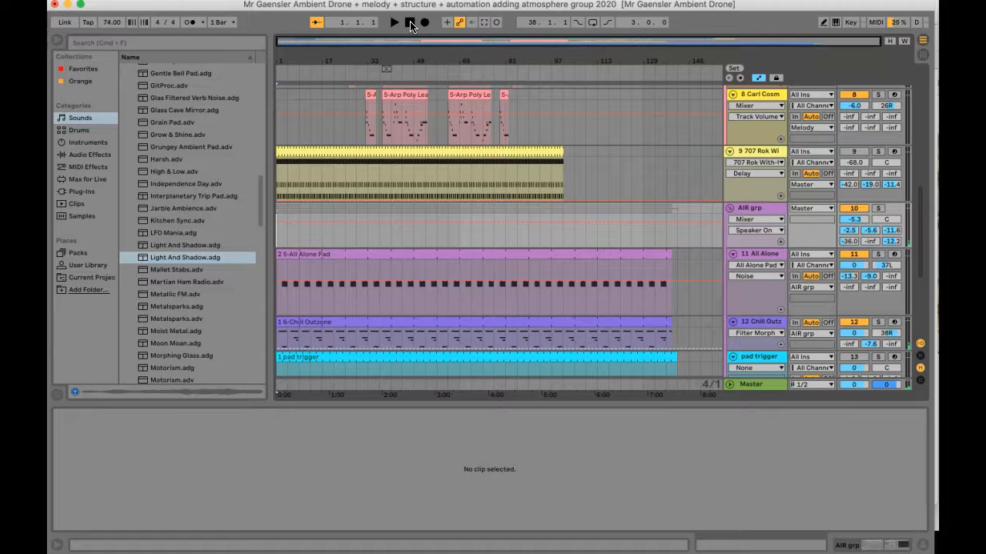
click(362, 259)
scroll(362, 260, down, 5)
scroll(363, 260, up, 4)
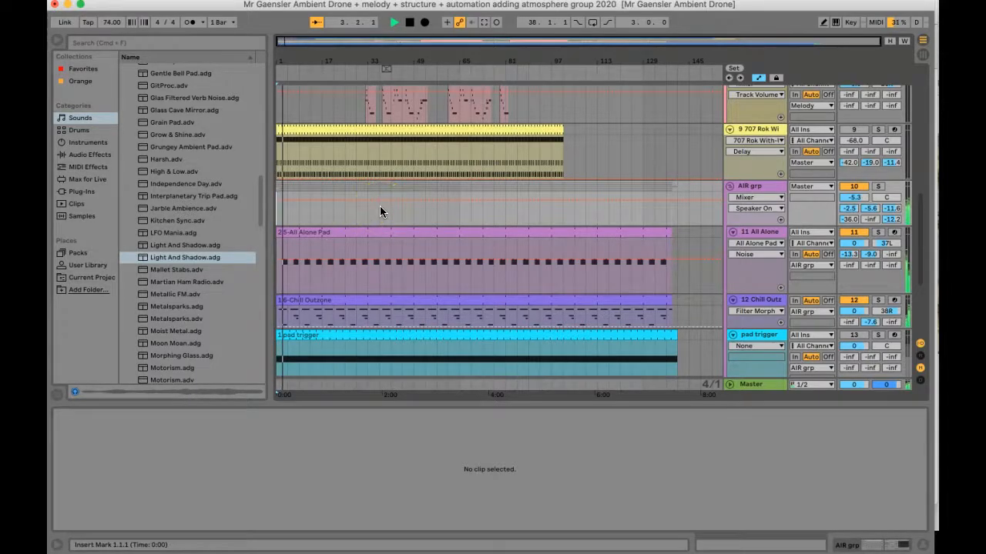
scroll(380, 205, down, 1)
scroll(380, 206, down, 2)
key(space)
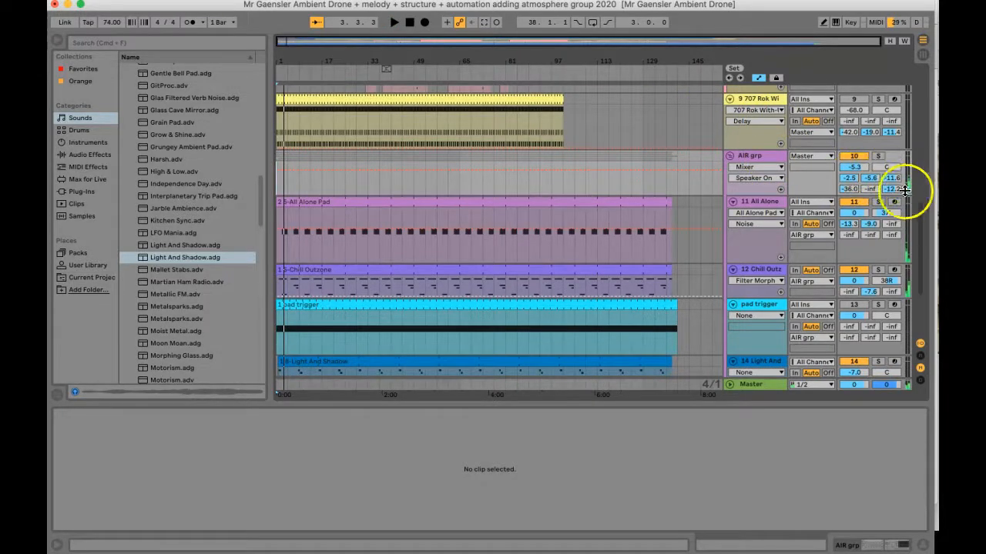
Enlarge the AIR grp track and automate its volume to fade in from silence at the start to -5.3 dB around bar 27.
drag(902, 192, 893, 246)
click(859, 171)
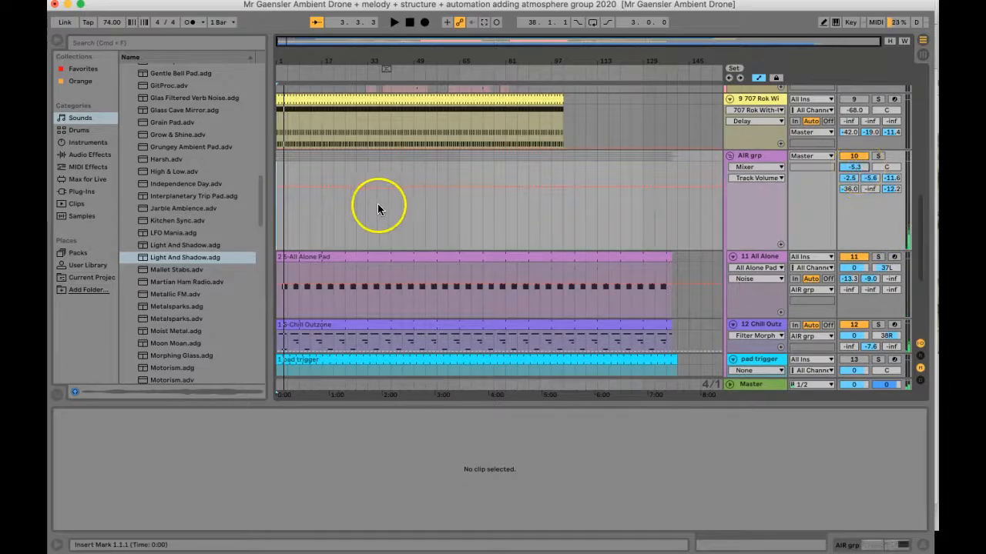
scroll(343, 185, up, 4)
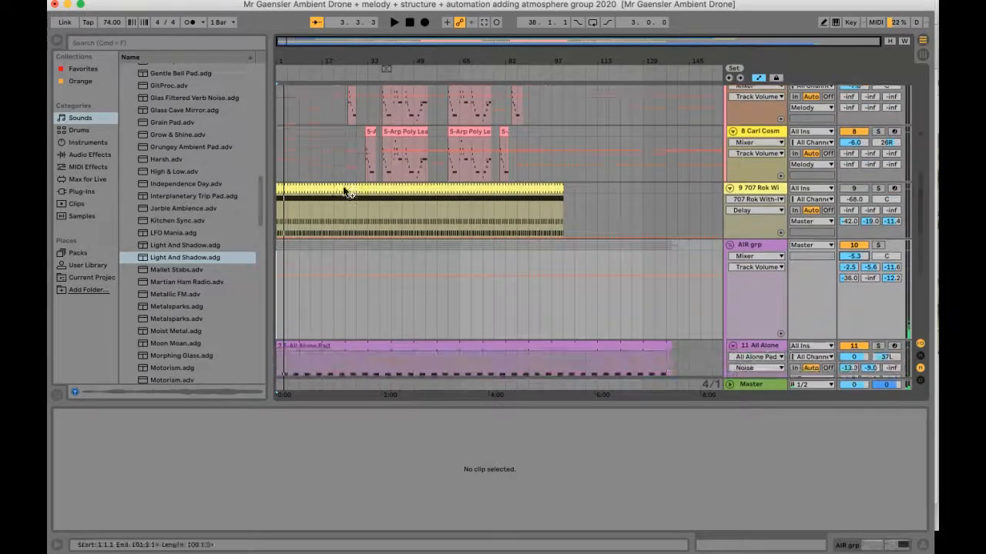
click(327, 263)
click(374, 299)
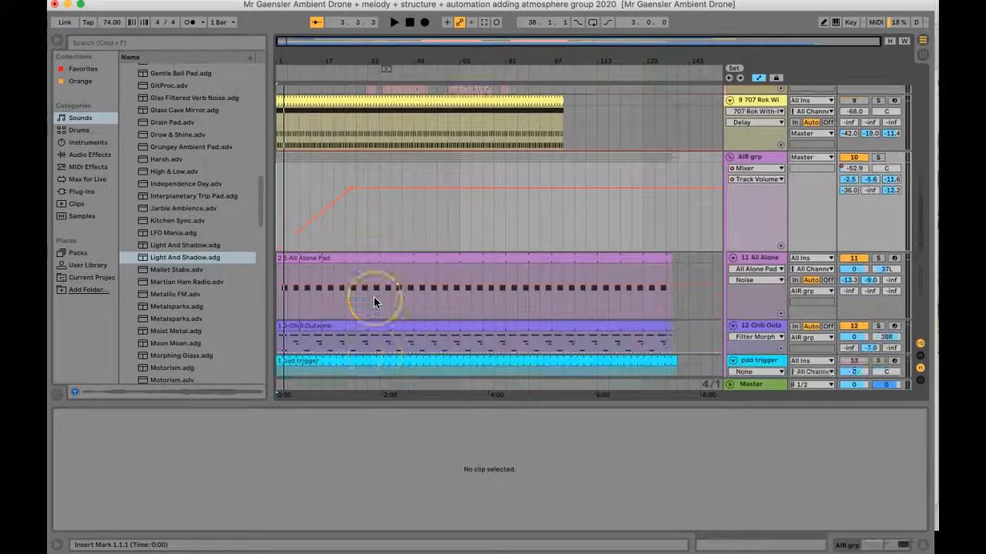
Automate the volume of track 11 All Alone Pad to fade in from the start to 0 dB around bar 23.
scroll(374, 301, down, 5)
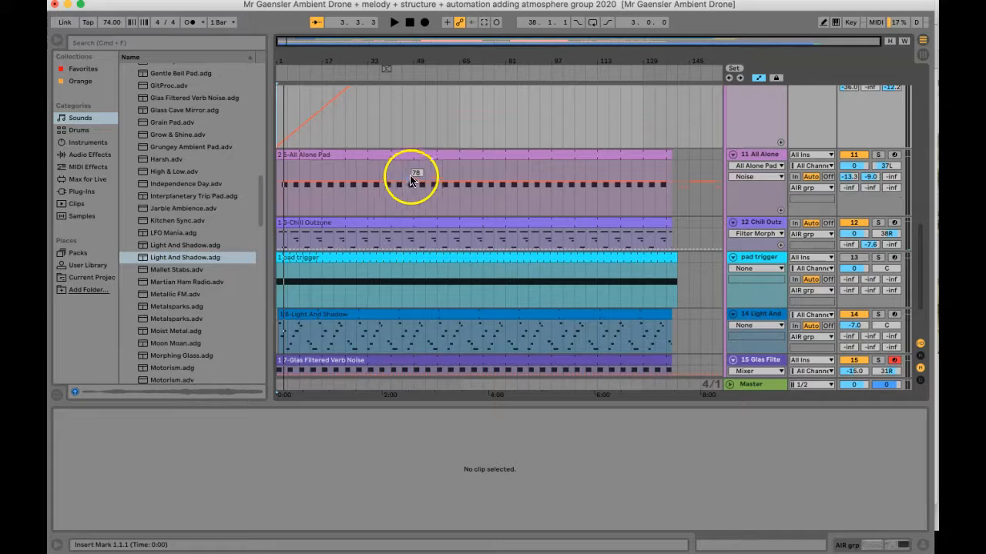
click(855, 166)
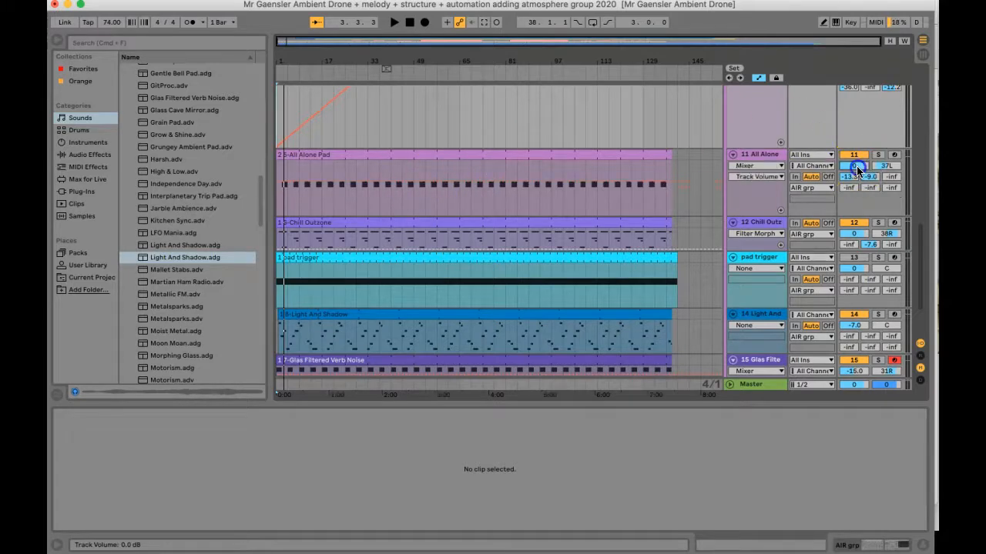
click(449, 149)
click(333, 169)
click(337, 170)
mouse_move(323, 171)
mouse_down()
mouse_move(297, 203)
mouse_move(346, 206)
mouse_up()
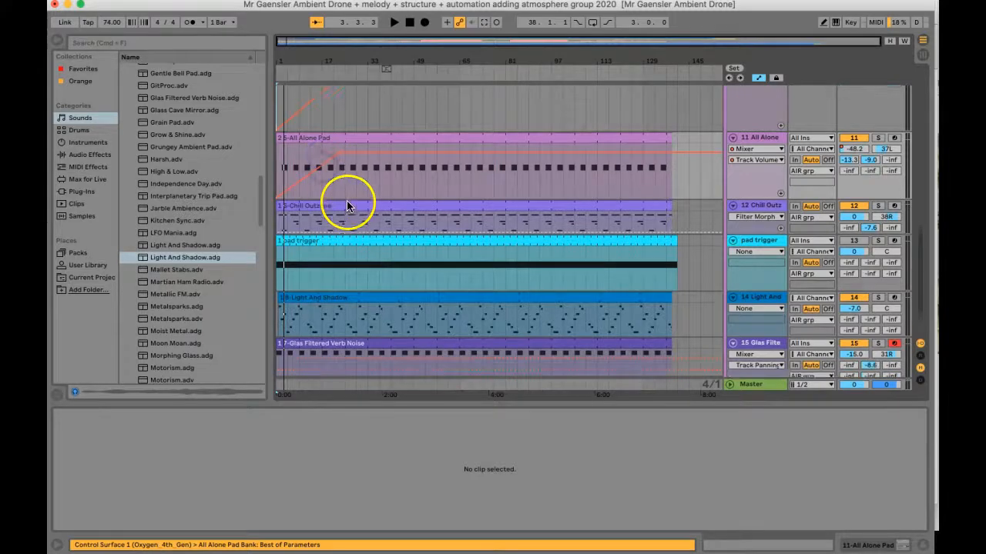
Enlarge track 12 Chill Outzone and automate its volume to fade in from about bar 17 to 0 dB around bar 36.
scroll(347, 207, down, 2)
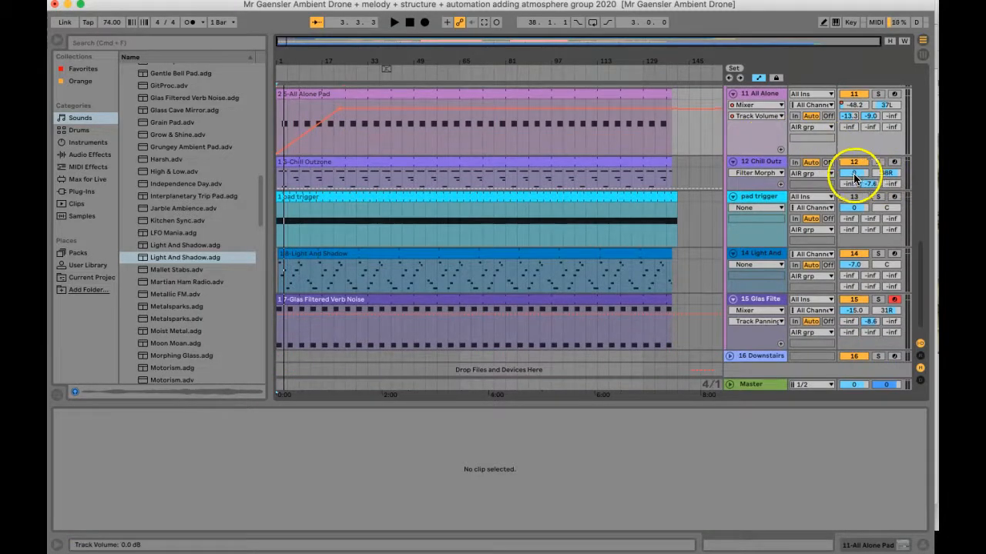
drag(901, 188, 901, 279)
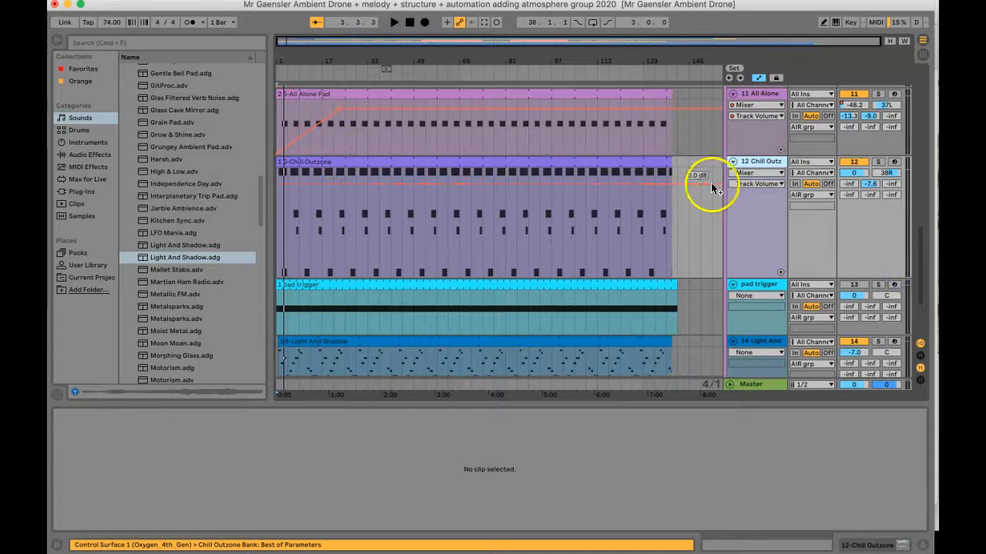
click(855, 173)
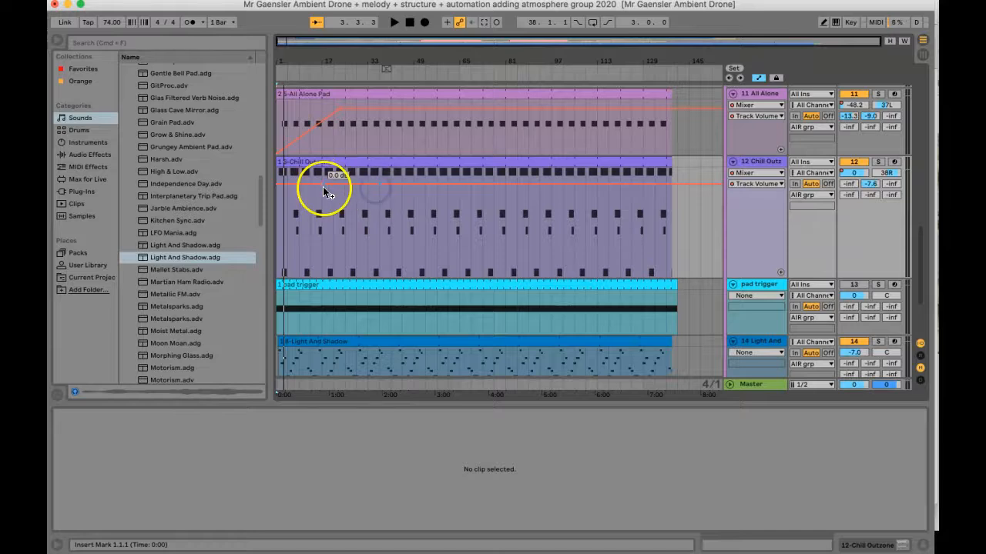
scroll(415, 245, down, 3)
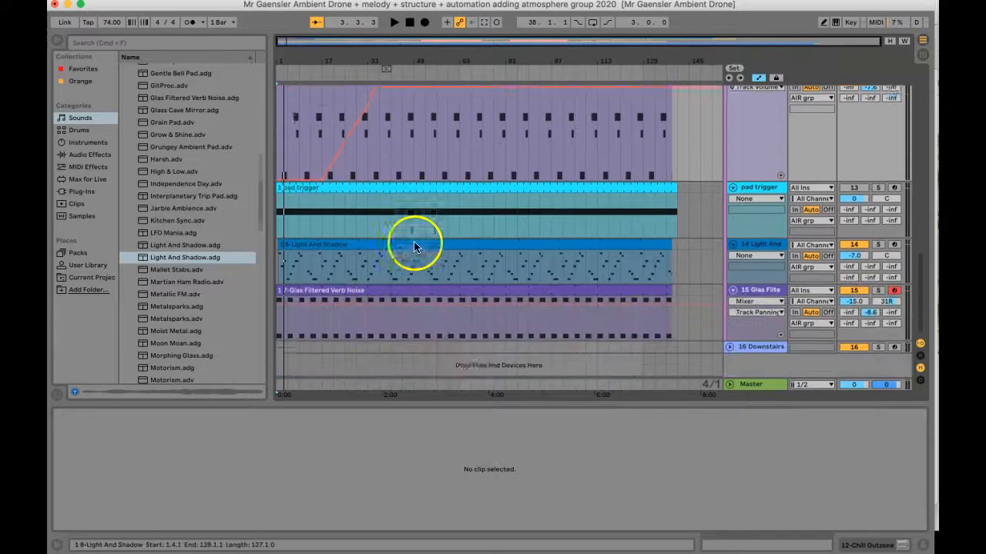
Automate the volume of track 14 Light And Shadow to rise from silence around bar 26 to -7 dB around bar 44.
click(855, 249)
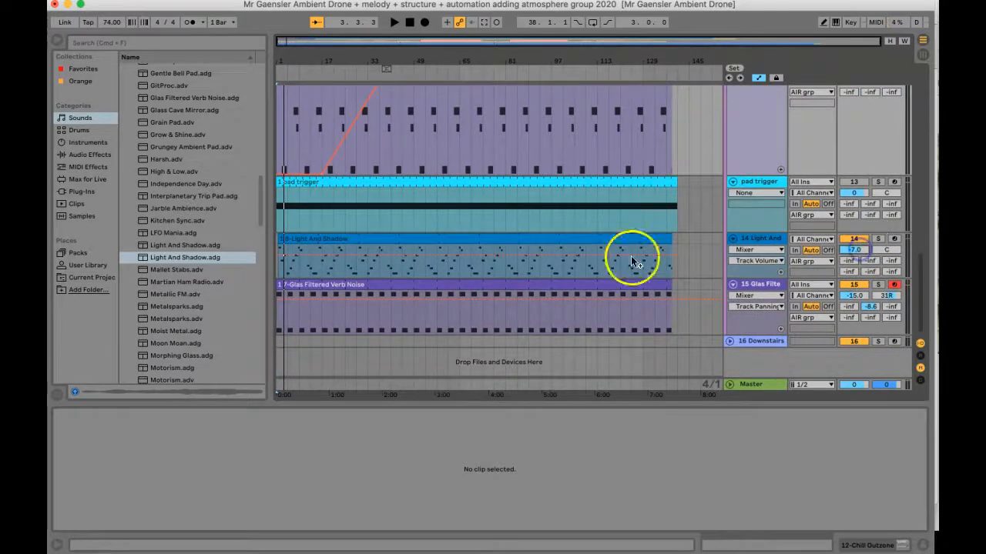
click(349, 260)
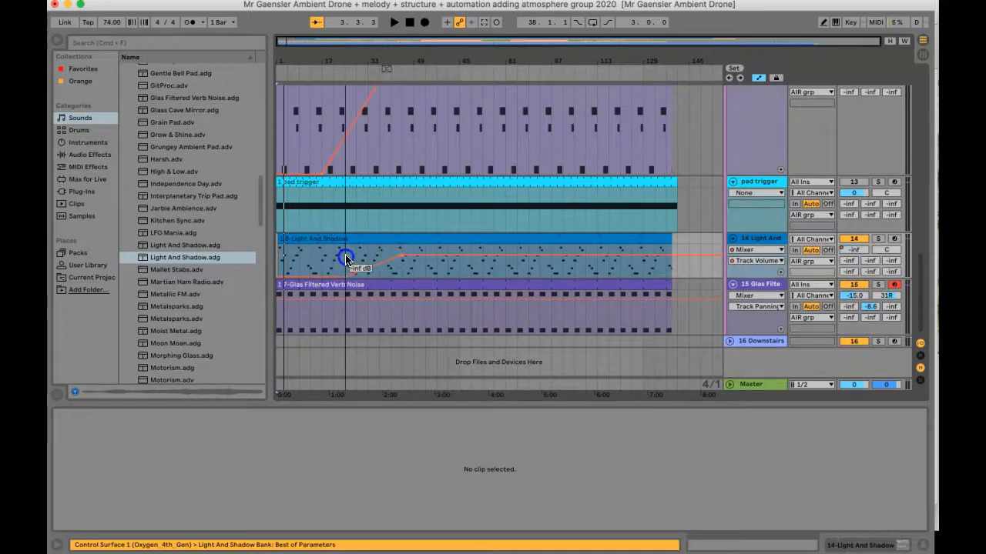
Draw a volume fade-in on track 15 Glas Filtered Verb Noise from about bar 36 to -15 dB around bar 56.
click(853, 296)
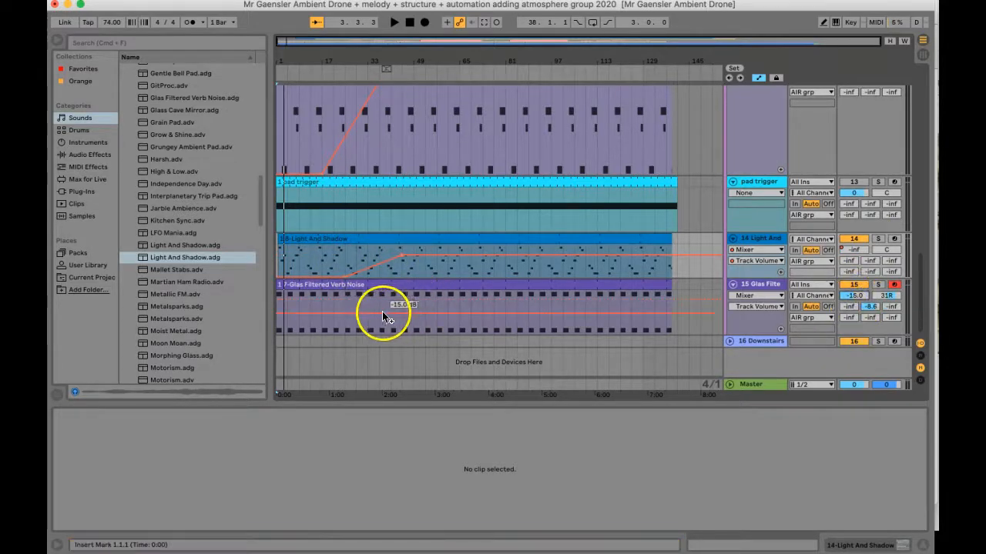
click(382, 316)
click(435, 313)
click(378, 316)
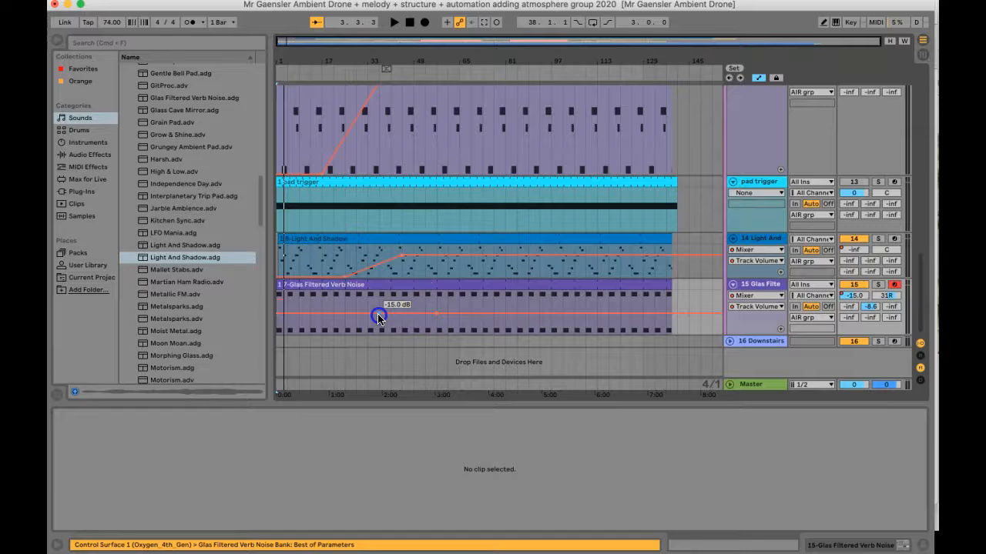
Check where the volumes of the Drone group's tracks fade out, and return to the AIR grp.
scroll(590, 185, up, 15)
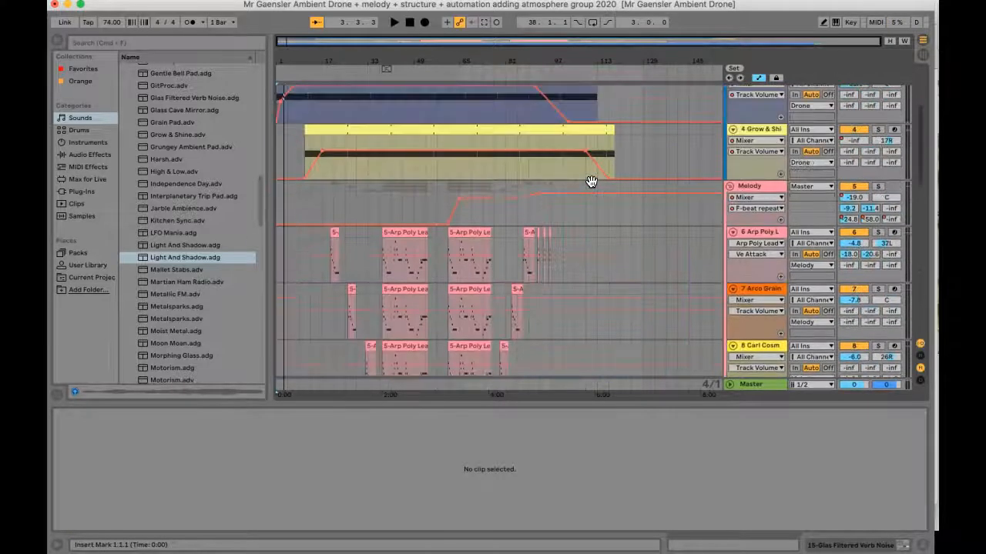
drag(599, 114, 603, 238)
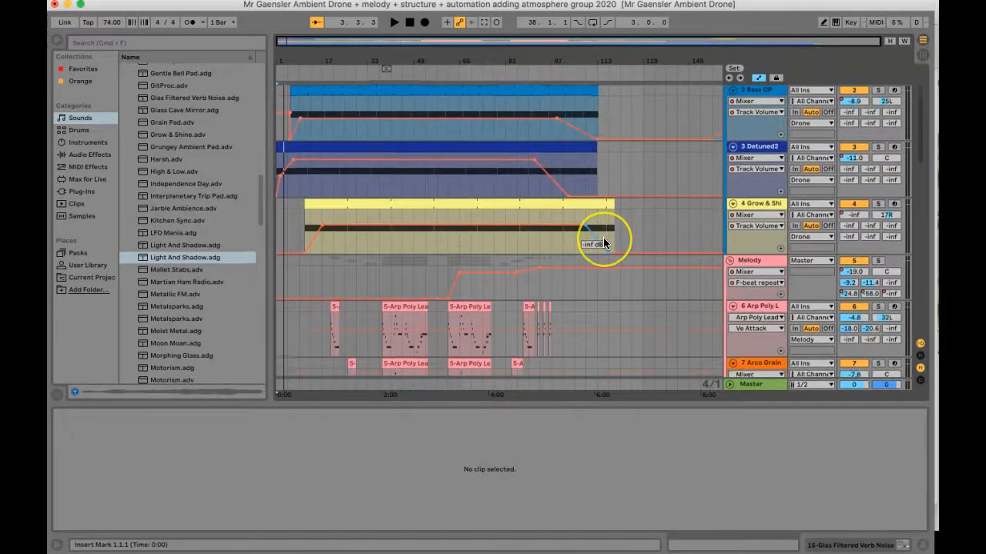
scroll(602, 244, down, 3)
scroll(603, 240, down, 12)
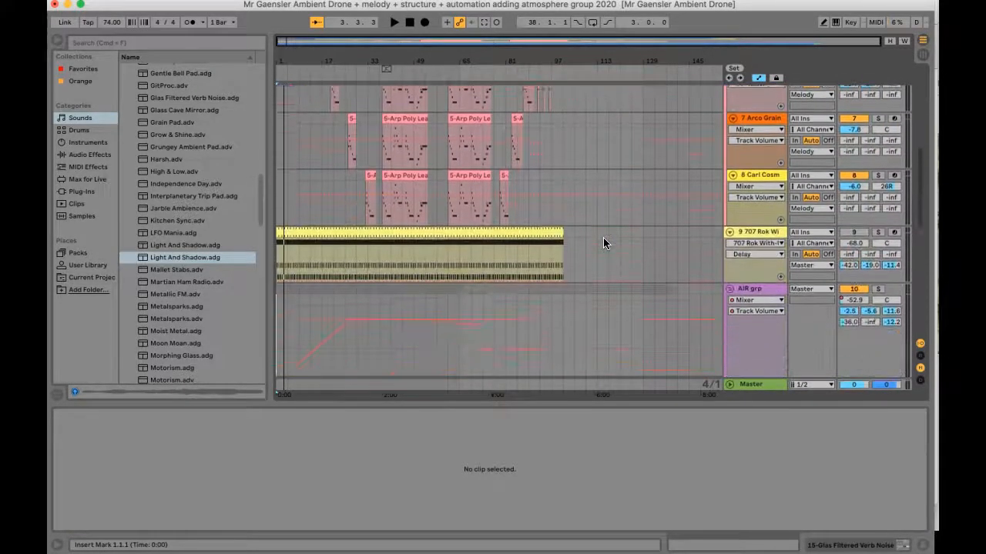
Play the arrangement from bar 89 and check how the Drone group's fade-outs line up with the AIR grp.
scroll(603, 243, down, 4)
click(557, 260)
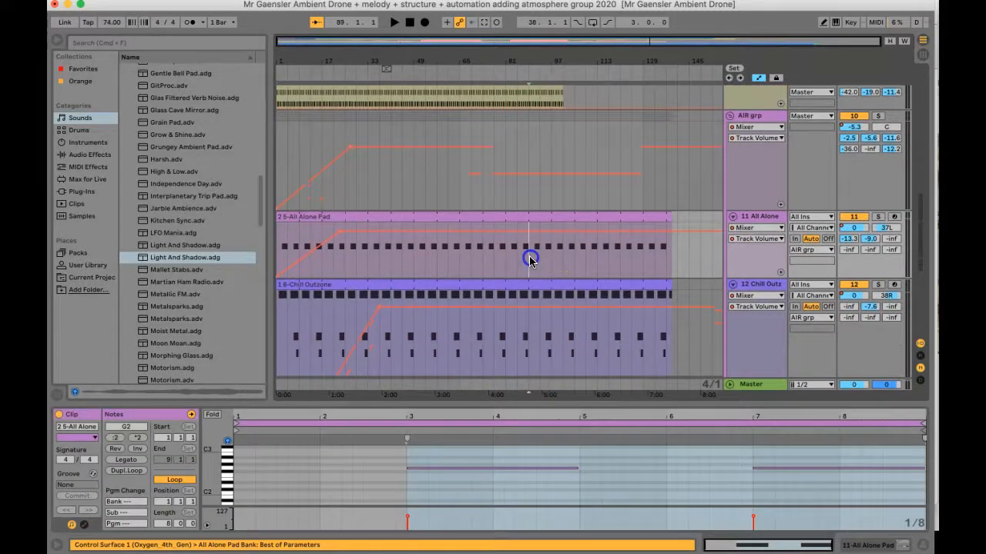
click(549, 257)
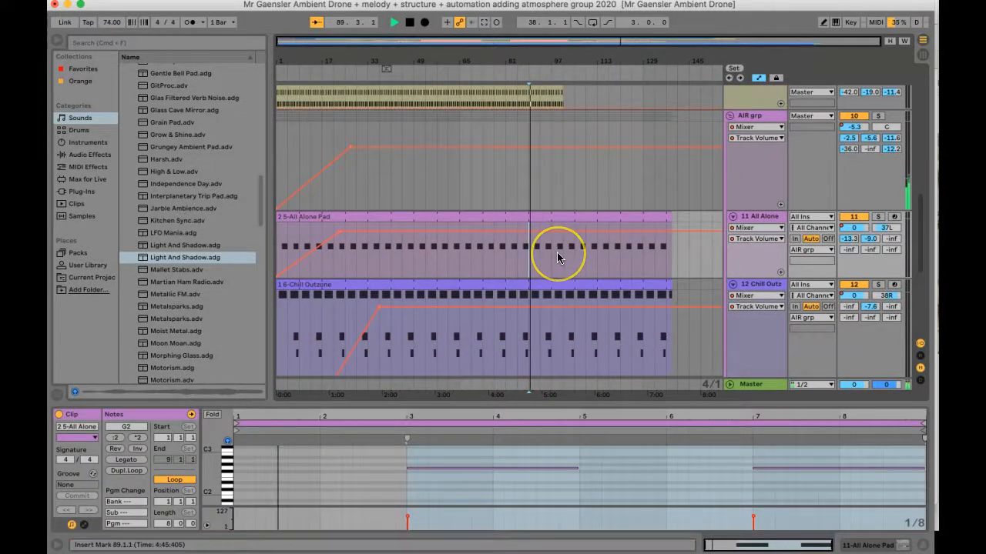
scroll(557, 258, up, 10)
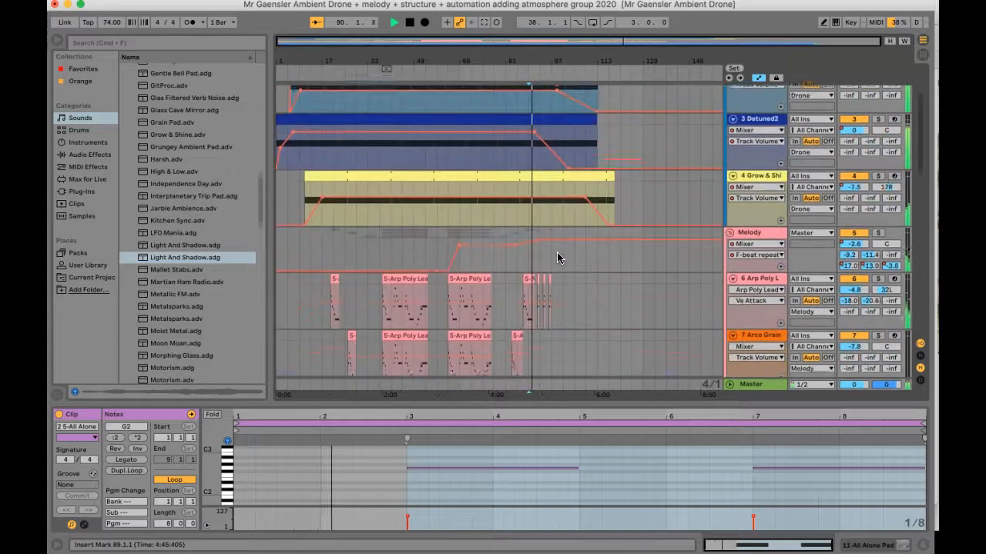
scroll(558, 258, down, 4)
scroll(559, 231, up, 3)
click(562, 188)
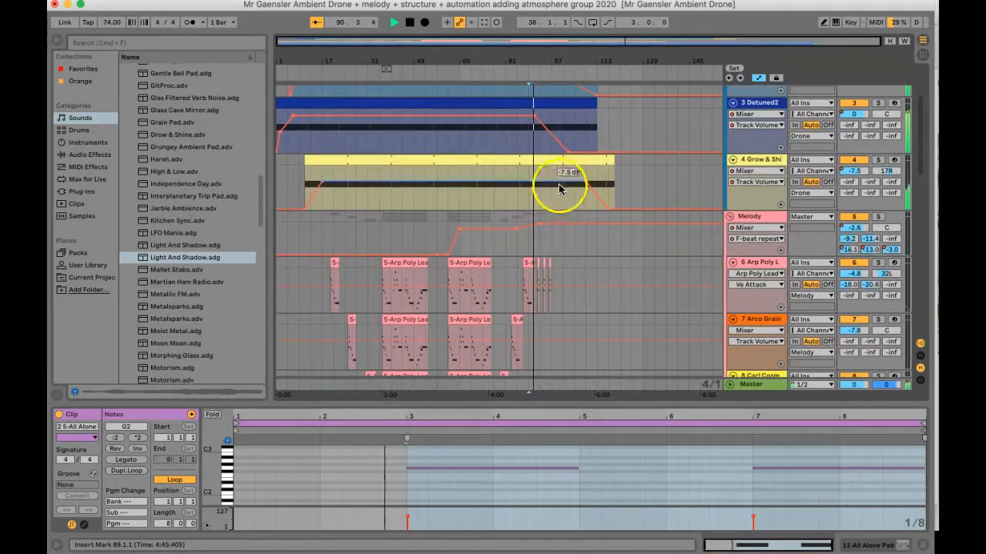
Extend the 707 Rok drum clip on track 9 to about bar 121.
scroll(562, 203, down, 10)
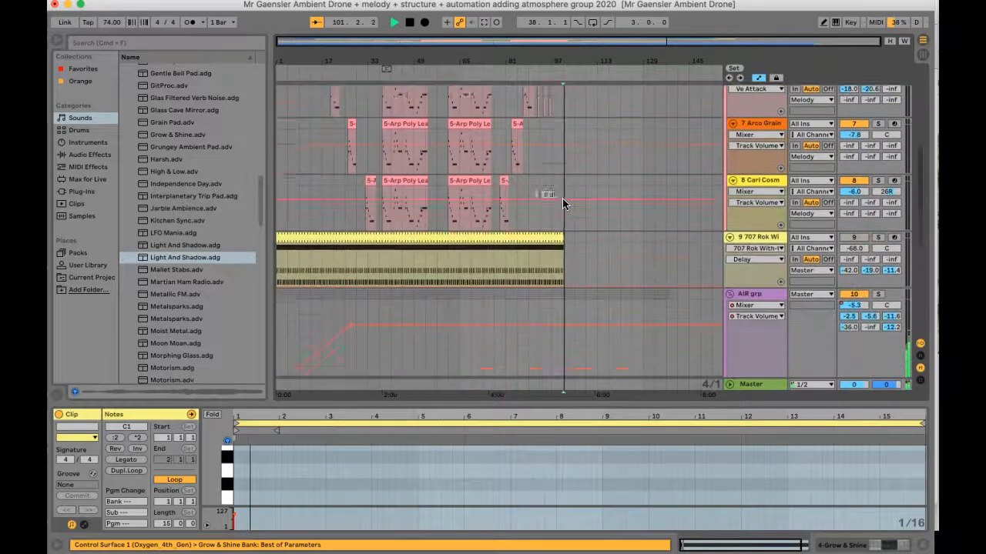
scroll(562, 204, up, 5)
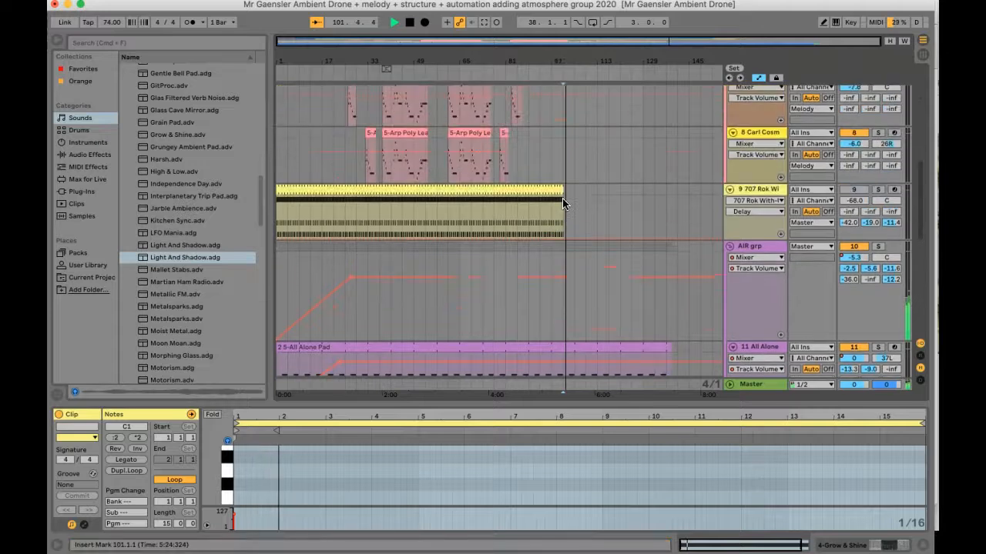
drag(561, 187, 624, 189)
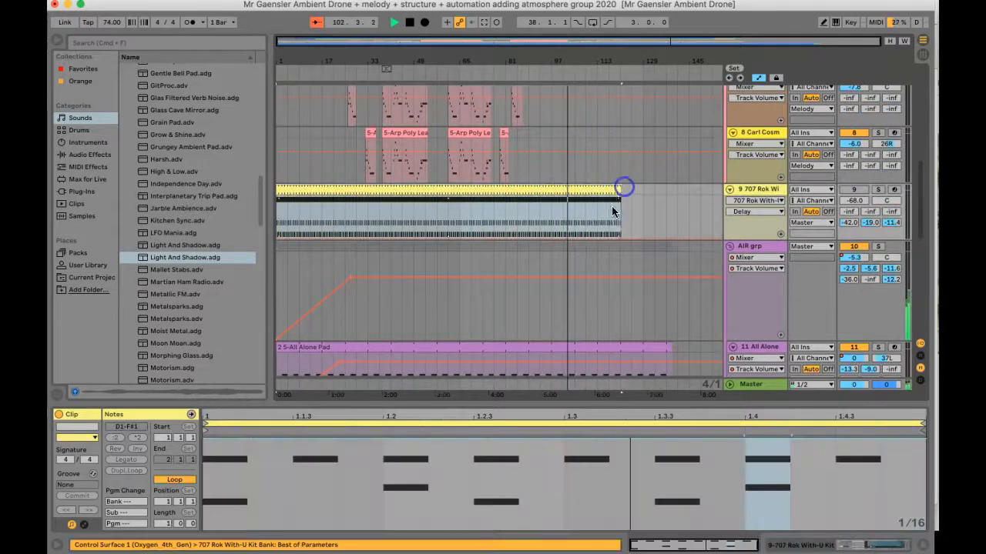
Compare the ends of the AIR grp clips with the Drone group's fade-outs, marking bar 117 on track 4 Grow & Shine.
scroll(603, 238, down, 5)
scroll(602, 238, down, 5)
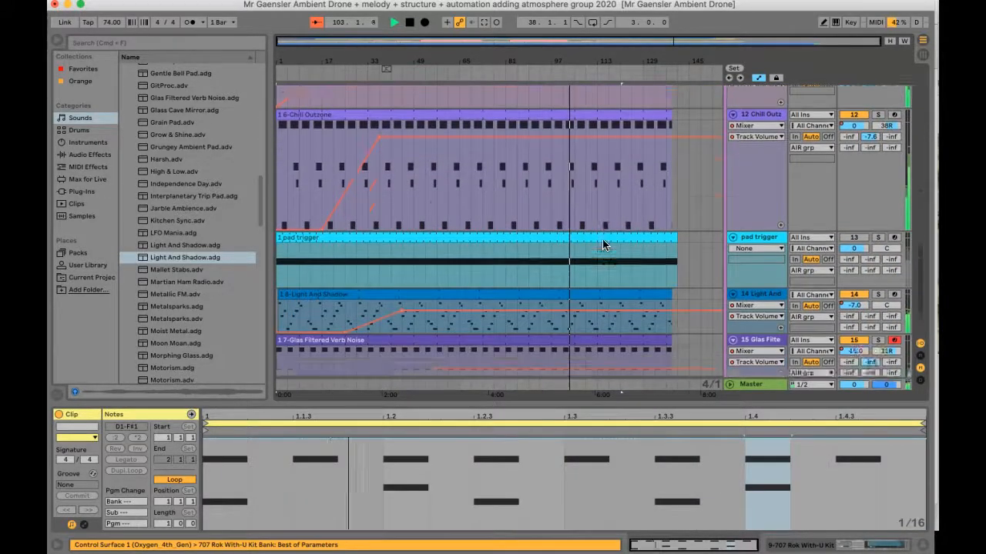
scroll(602, 239, up, 1)
scroll(603, 242, up, 10)
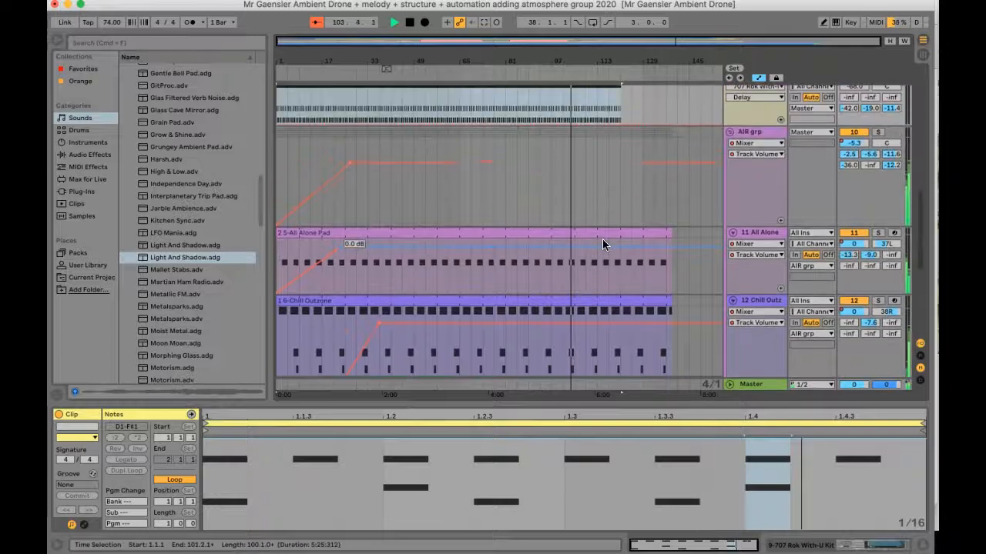
scroll(603, 239, up, 5)
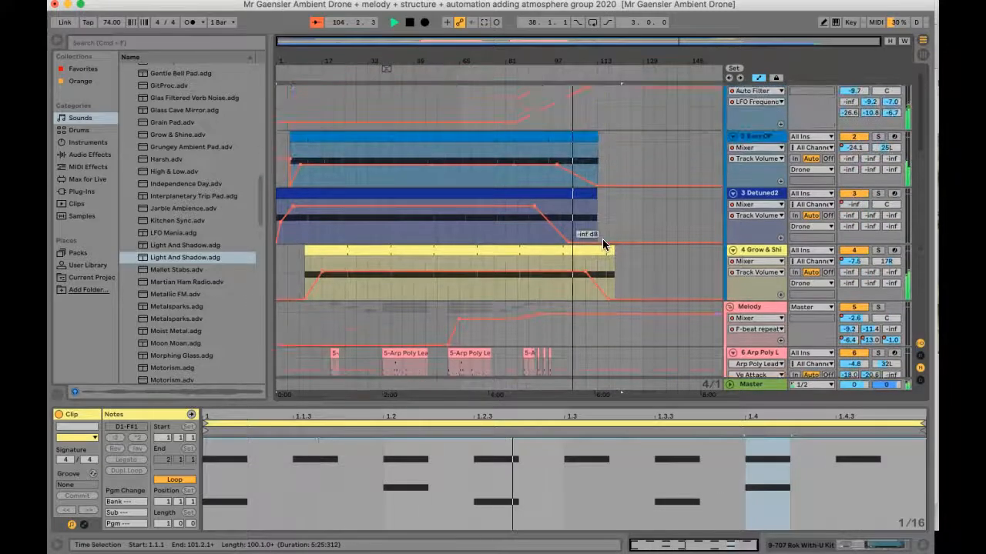
click(616, 89)
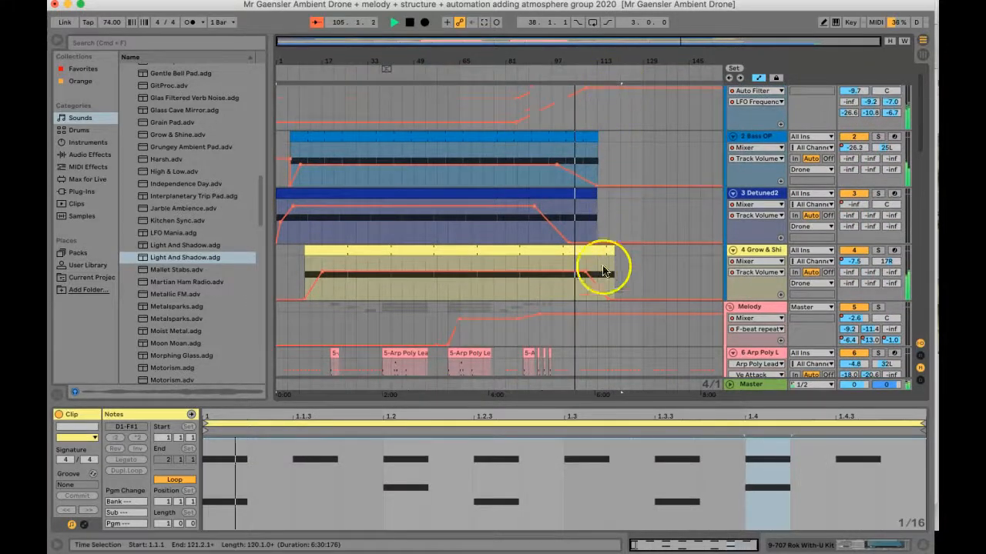
drag(612, 299, 608, 282)
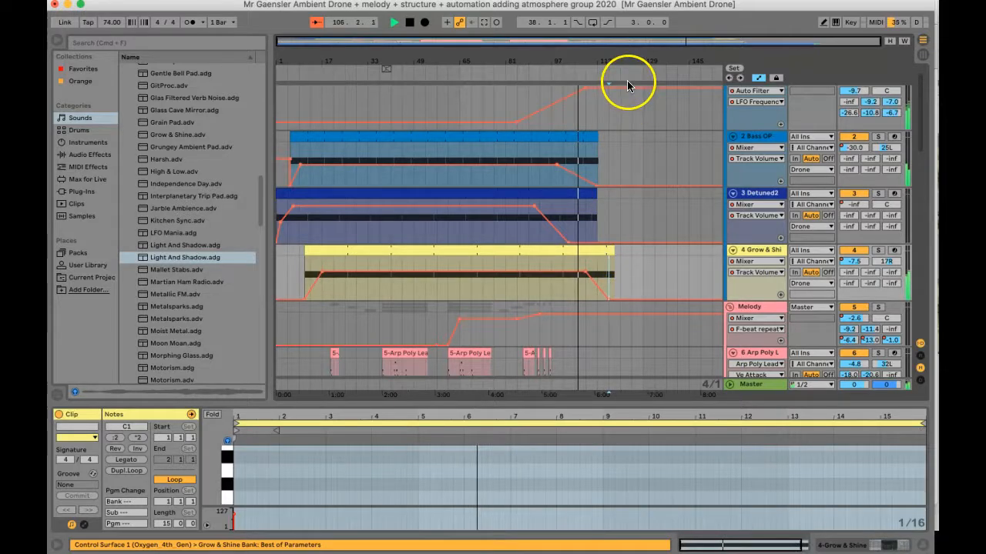
scroll(632, 110, up, 3)
scroll(632, 110, down, 3)
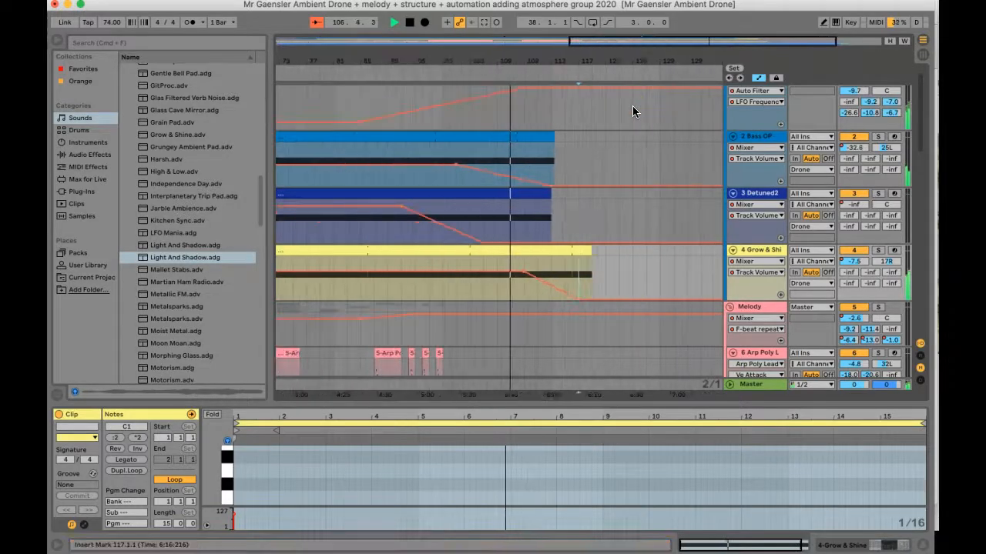
Draw a volume fade-out on the AIR grp from about bar 105 to silence around bar 123.
scroll(632, 111, down, 5)
scroll(632, 111, down, 5)
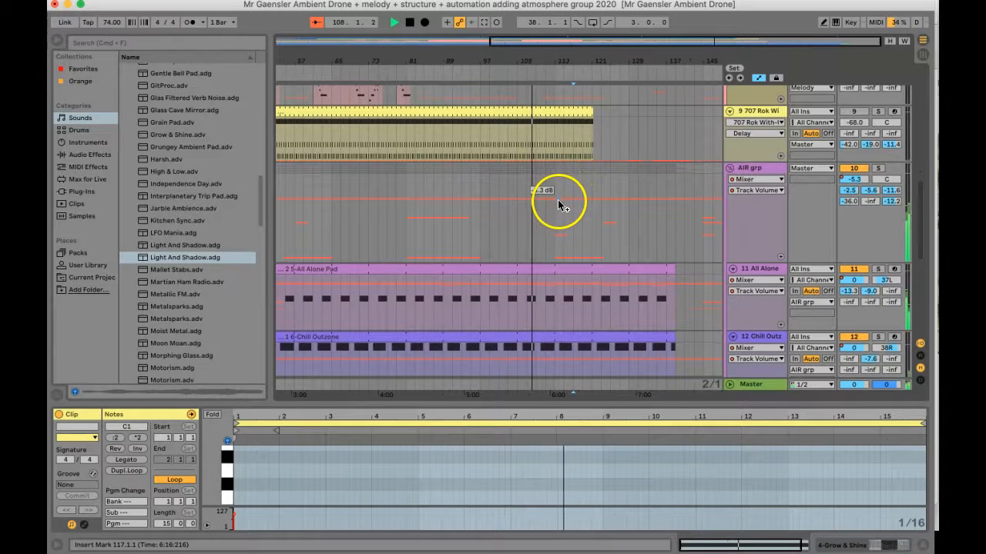
click(558, 202)
drag(577, 202, 608, 262)
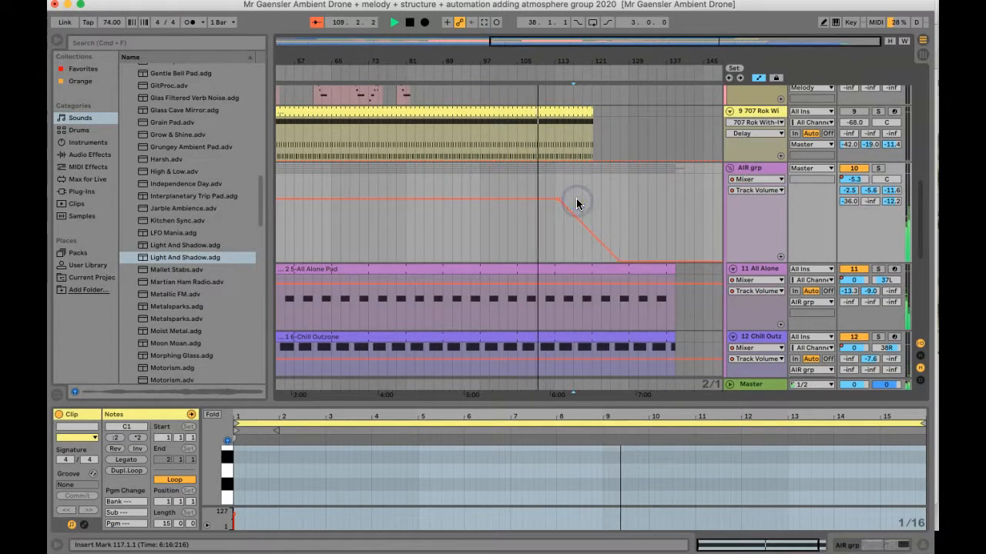
drag(621, 260, 582, 250)
drag(528, 204, 557, 204)
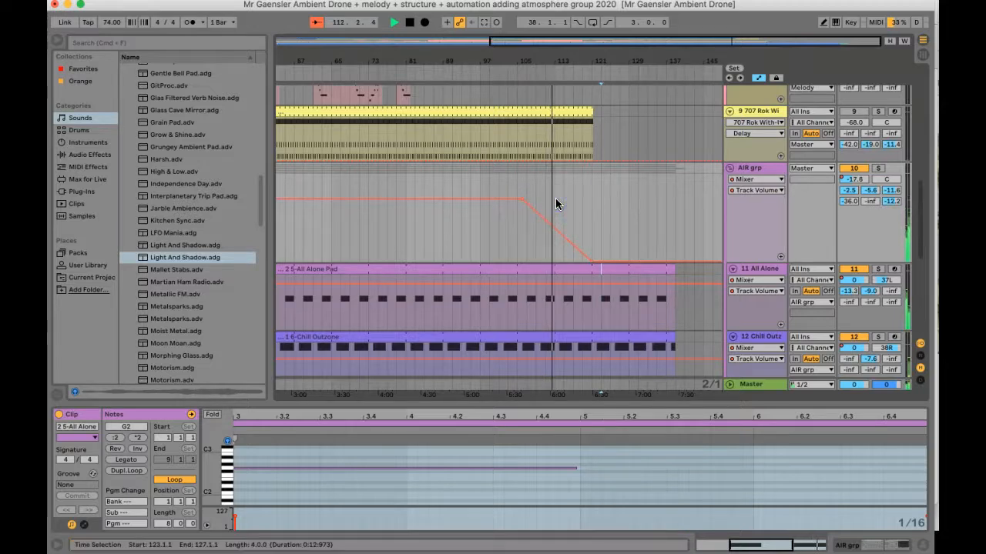
drag(590, 260, 593, 265)
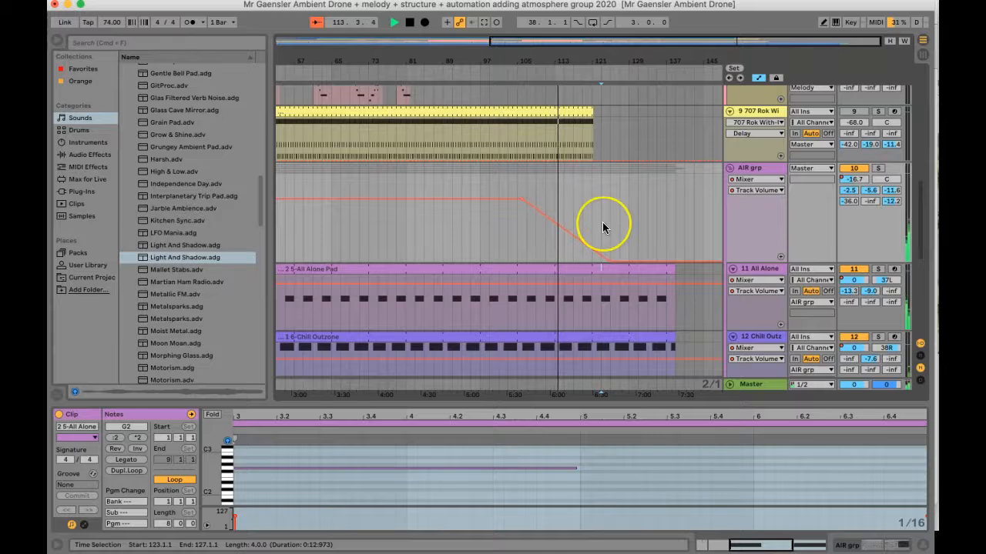
Review the AIR grp's automation and listen to it with the melody from bar 51.
scroll(602, 222, down, 3)
scroll(602, 222, up, 5)
scroll(602, 221, left, 5)
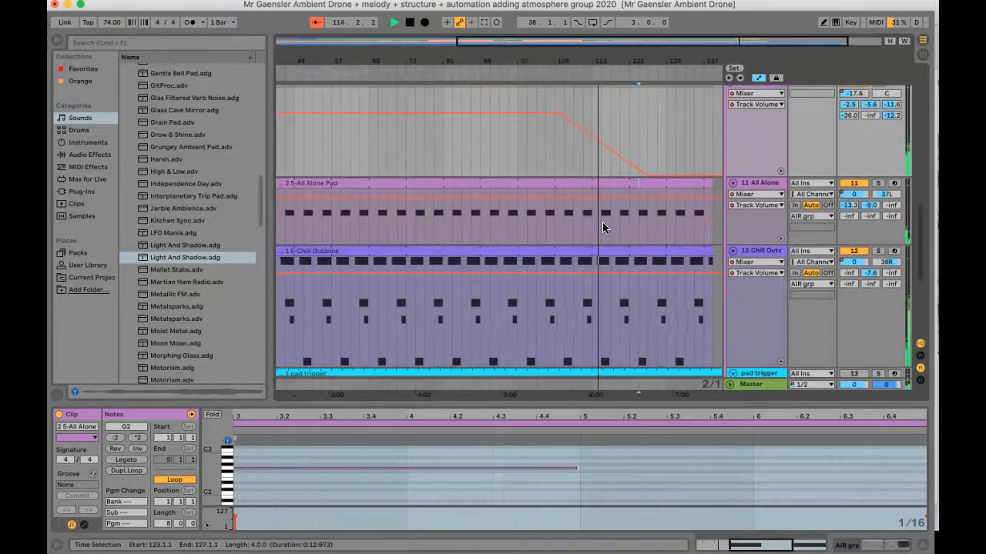
scroll(602, 222, down, 2)
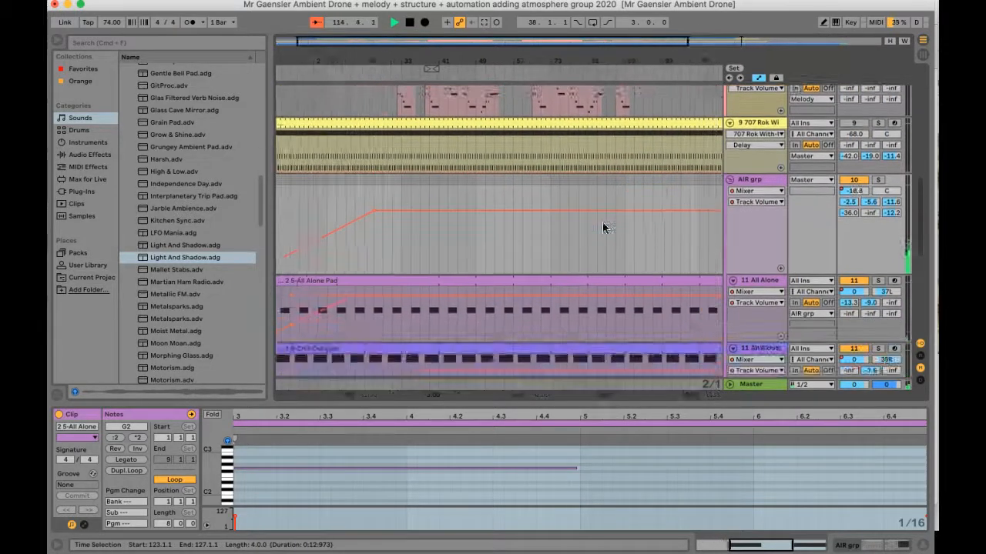
scroll(602, 222, up, 3)
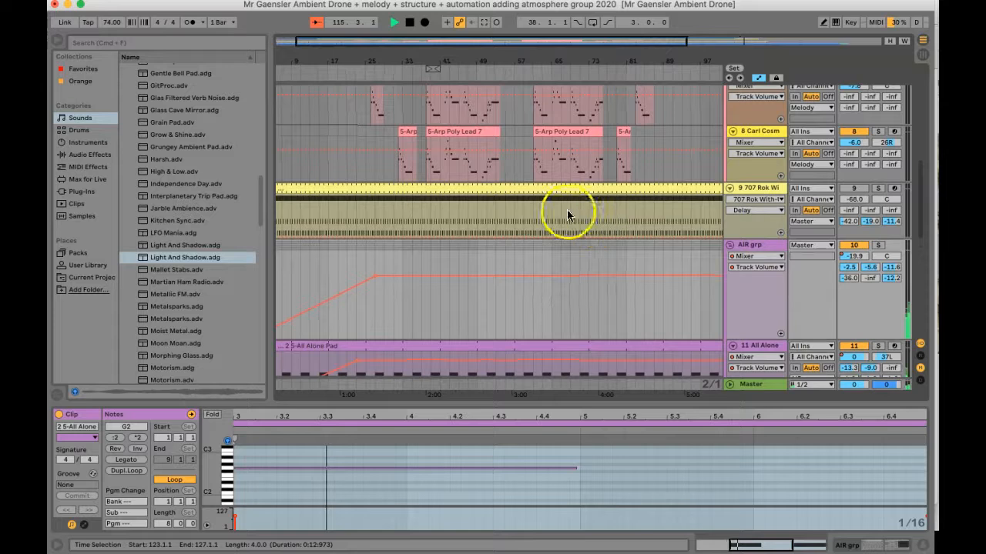
click(486, 173)
key(space)
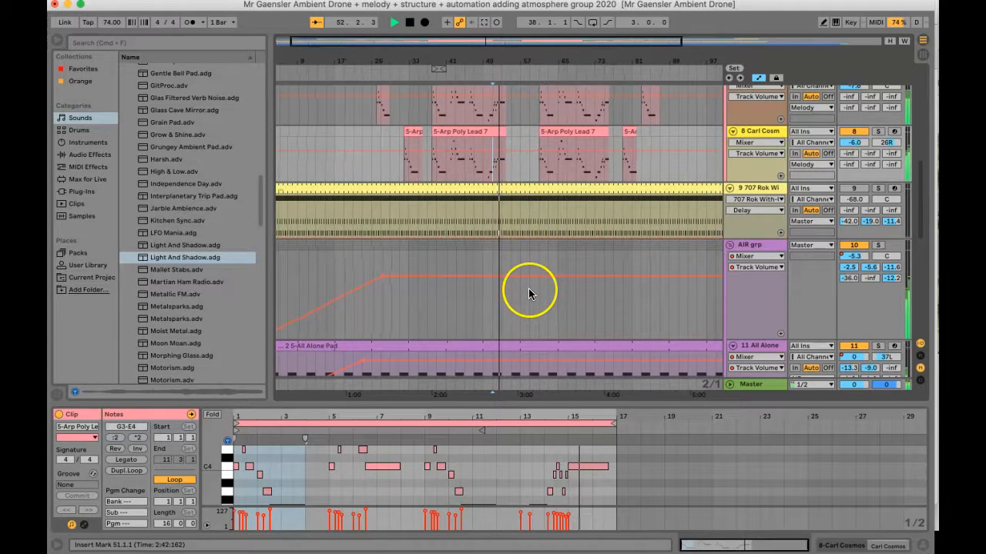
scroll(528, 288, down, 3)
key(space)
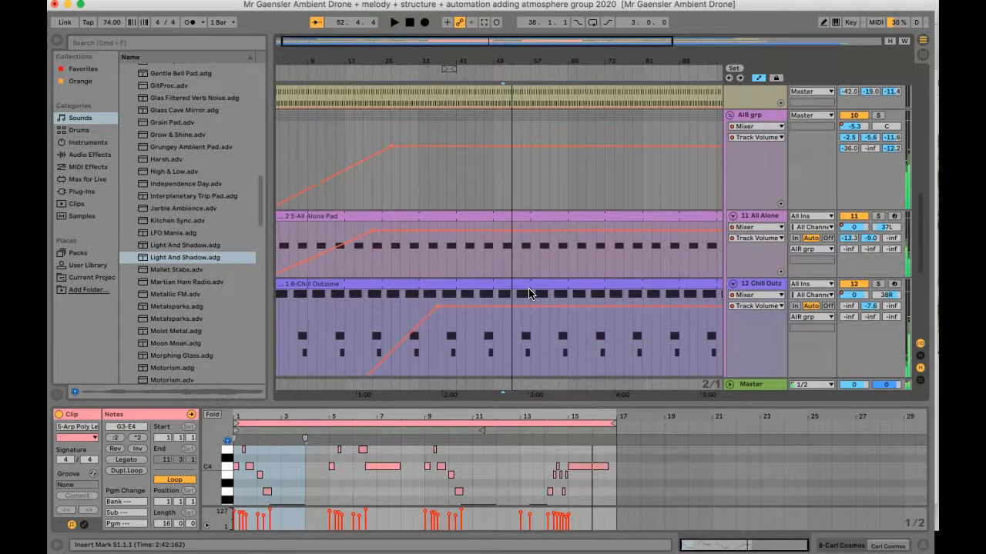
Enlarge track 14 Light And Shadow to give its automation lane more height.
scroll(529, 293, down, 3)
scroll(605, 296, down, 1)
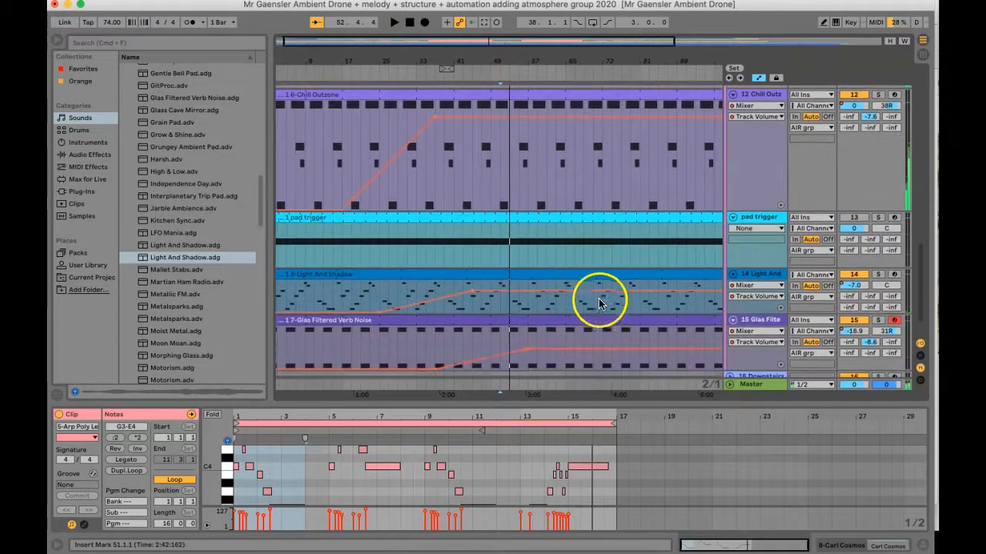
drag(888, 311, 879, 388)
Select the gap between the melody clips on track 8 Carl Cosmos from bar 53 to bar 61.
scroll(587, 275, up, 8)
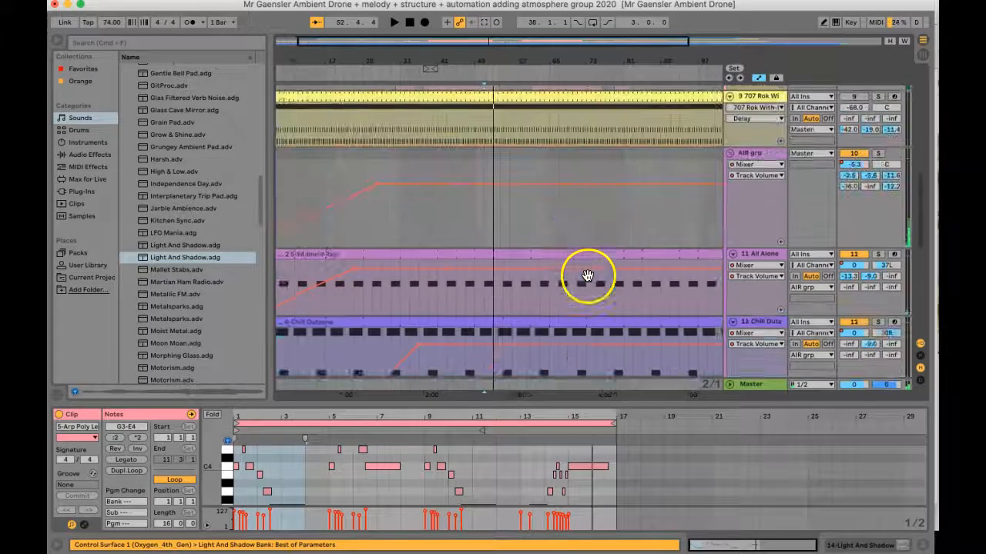
click(504, 119)
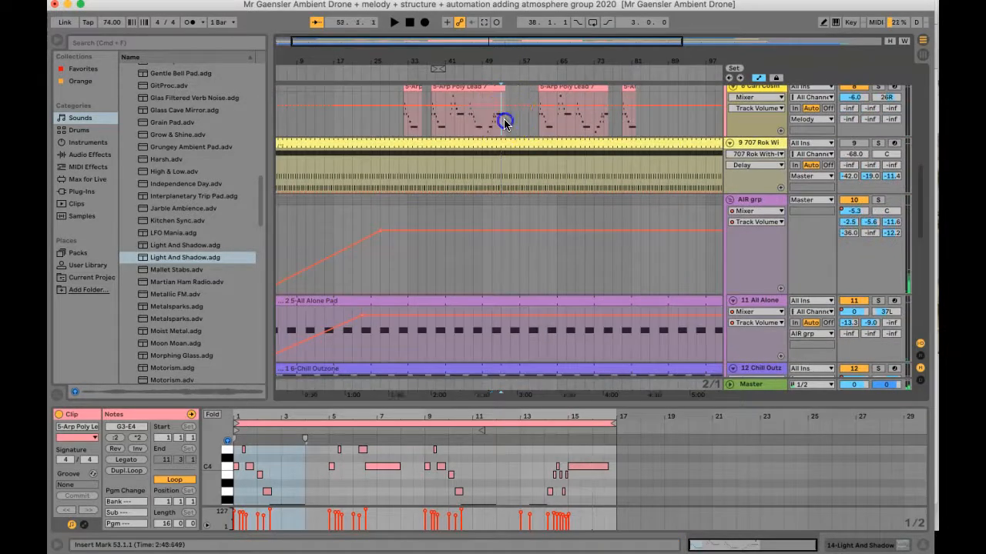
drag(505, 123, 533, 124)
click(536, 126)
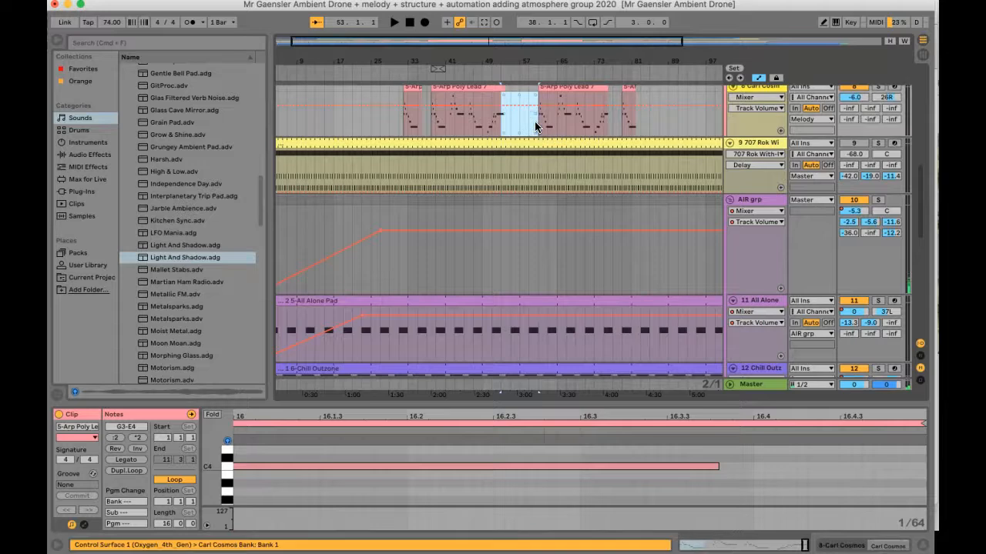
scroll(537, 126, down, 10)
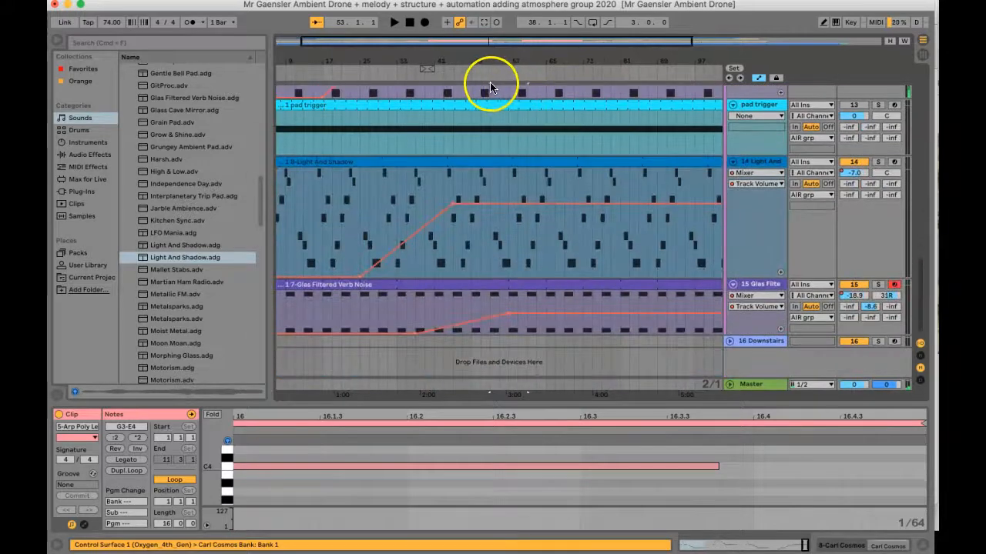
click(515, 88)
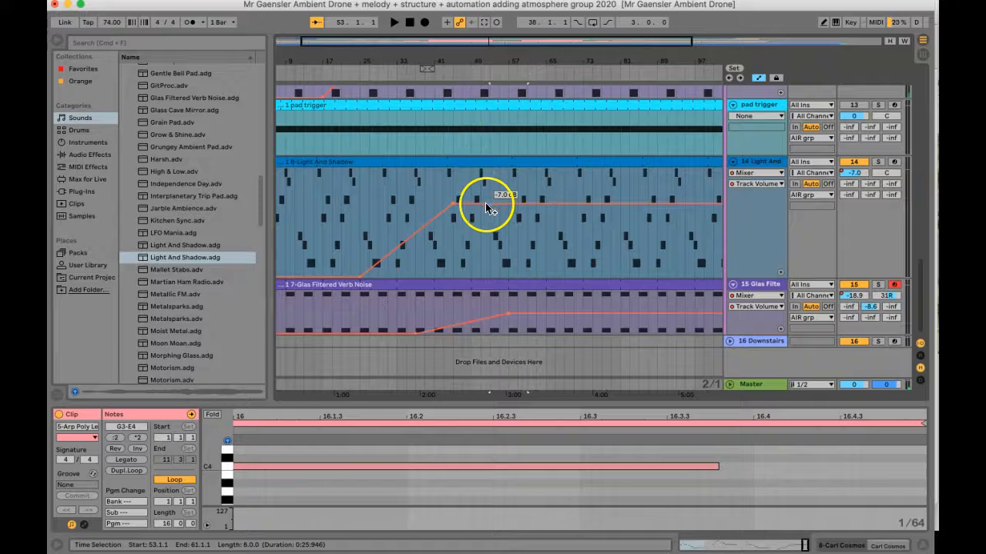
Audition track 14 Light And Shadow soloed from bar 53 and automate its Effects Amount to peak at 8.11 Hz around bar 56.
click(746, 162)
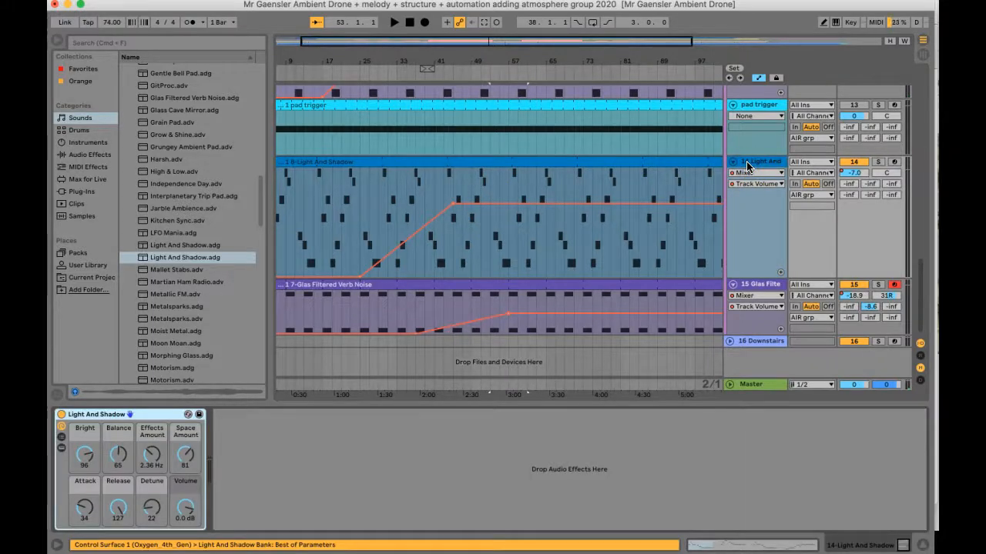
click(877, 162)
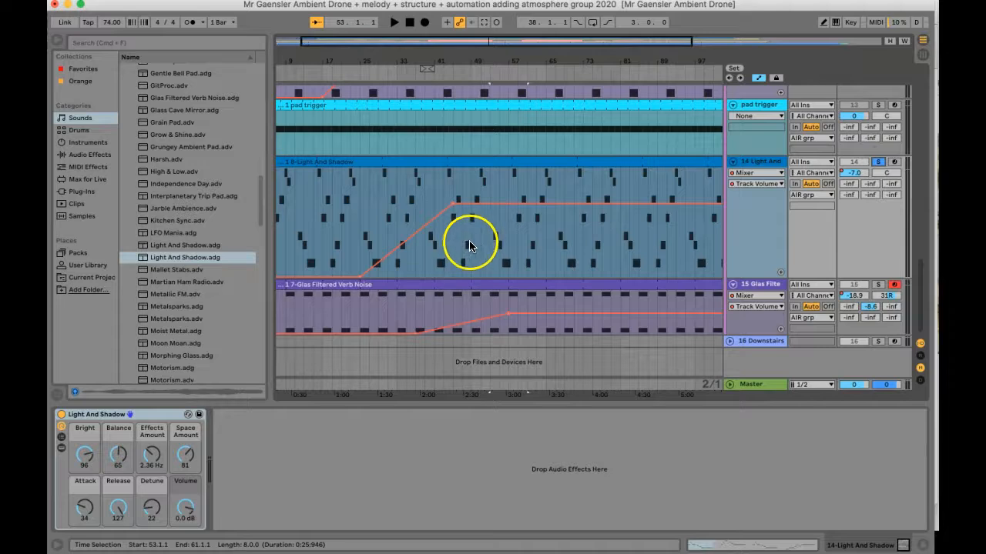
key(space)
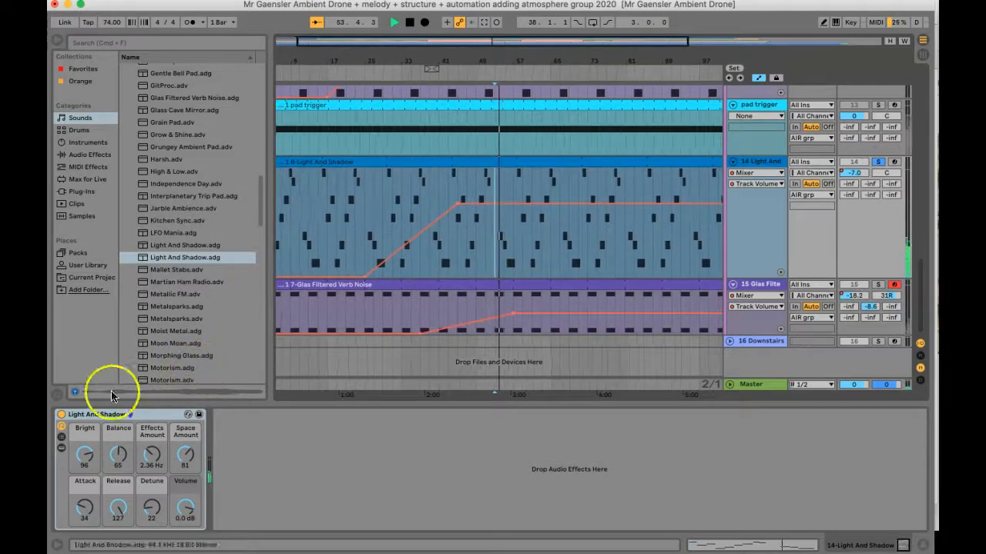
drag(151, 455, 151, 460)
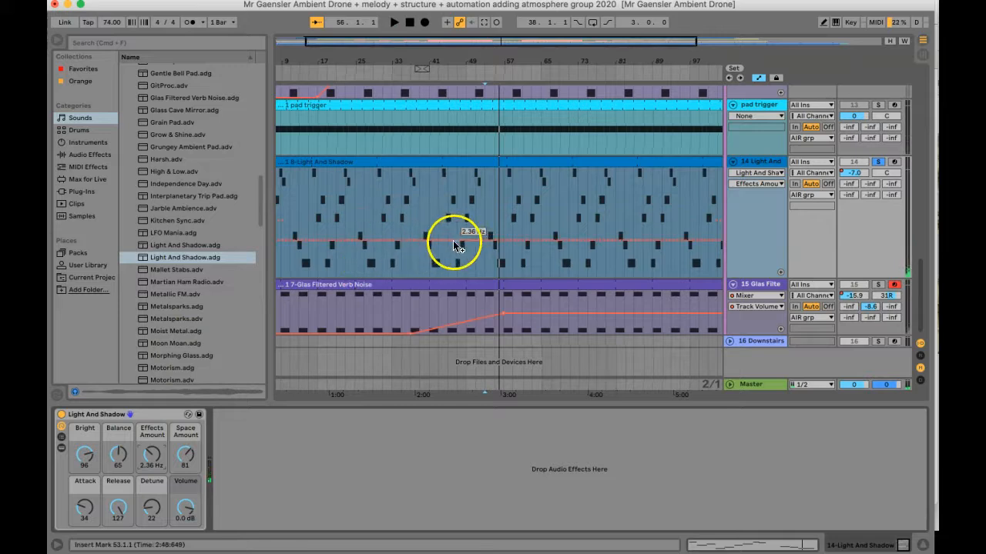
drag(499, 240, 499, 192)
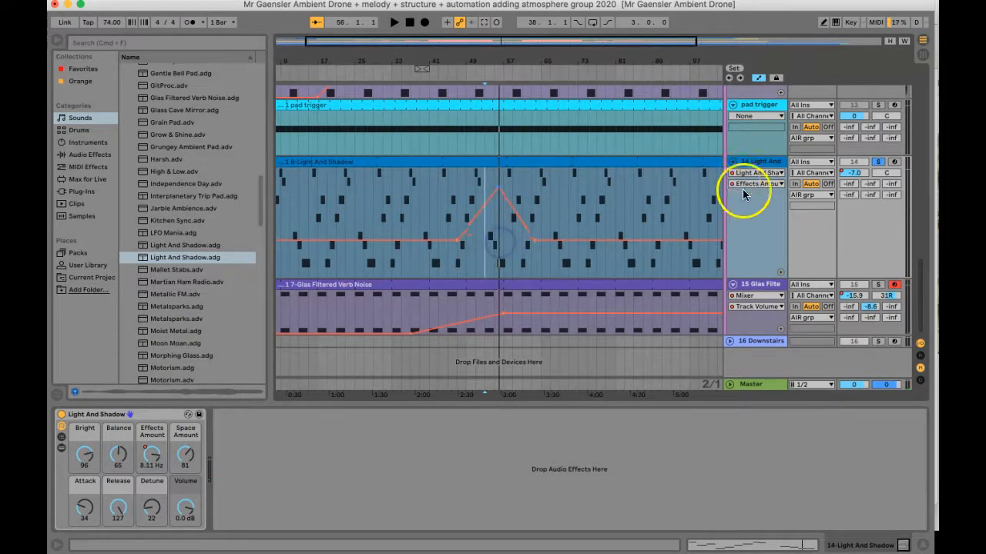
Unsolo track 14 Light And Shadow and solo track 15 Glas Filtered Verb Noise instead.
scroll(754, 209, up, 5)
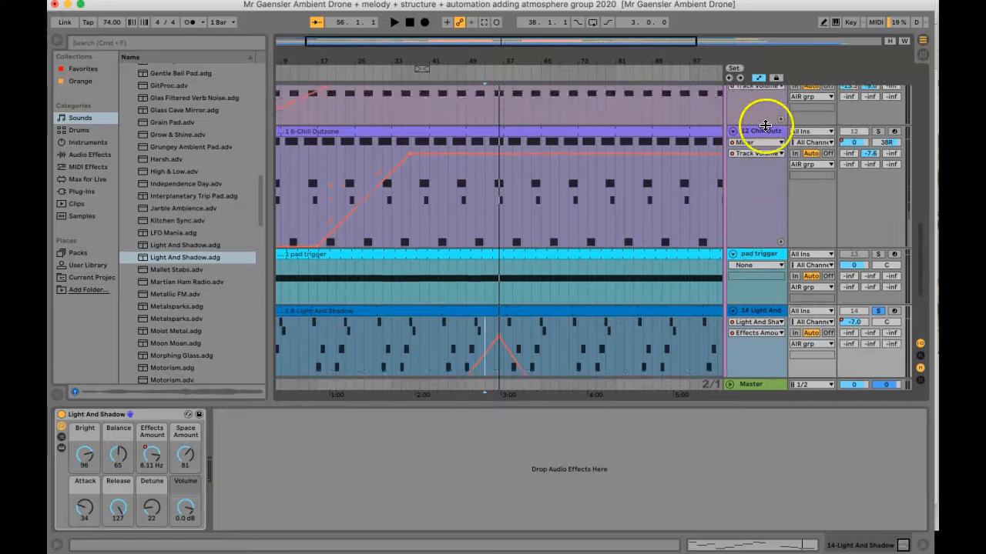
click(765, 133)
scroll(880, 287, down, 4)
click(880, 287)
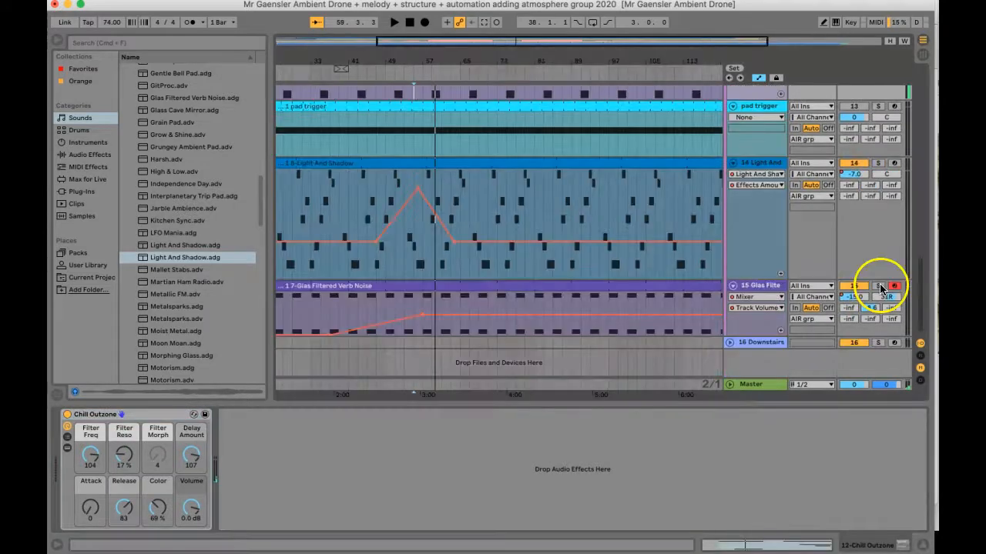
click(759, 290)
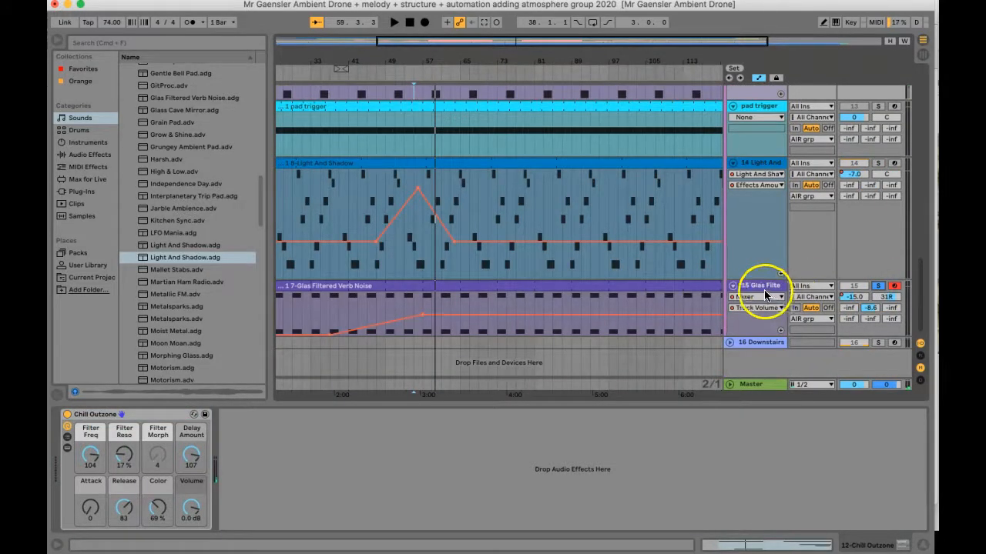
Reshape track 15's volume fade-in to start around bar 28 and reach about -17.0 dB near bar 40.
click(370, 311)
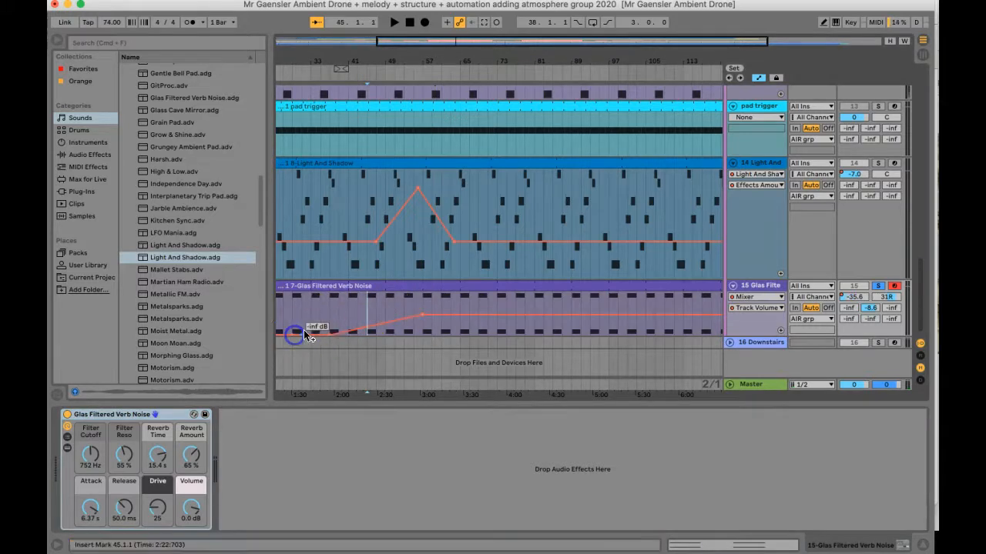
drag(398, 324, 398, 325)
drag(329, 332, 348, 323)
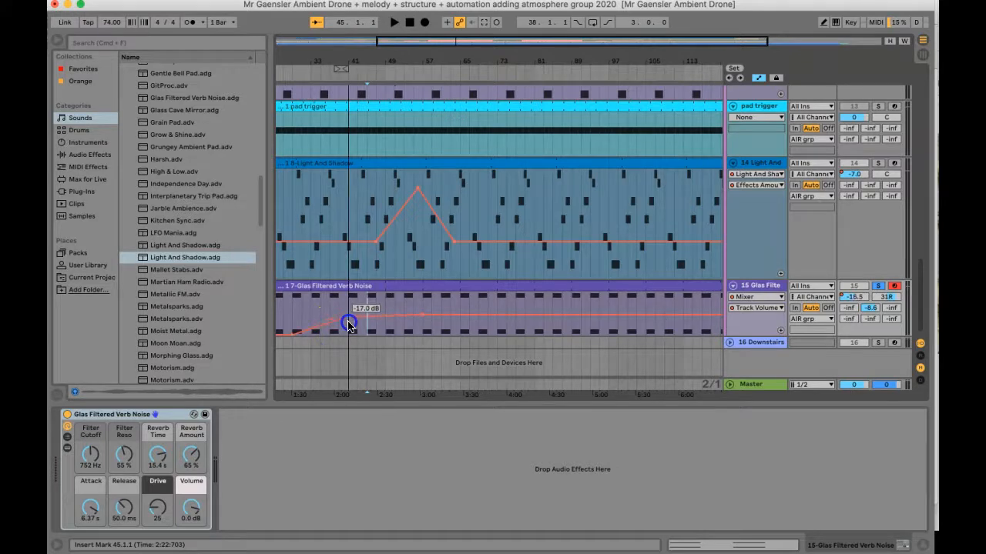
Audition soloed track 15 Glas Filtered Verb Noise from bar 51 while trying out its Filter Cutoff.
click(395, 308)
key(space)
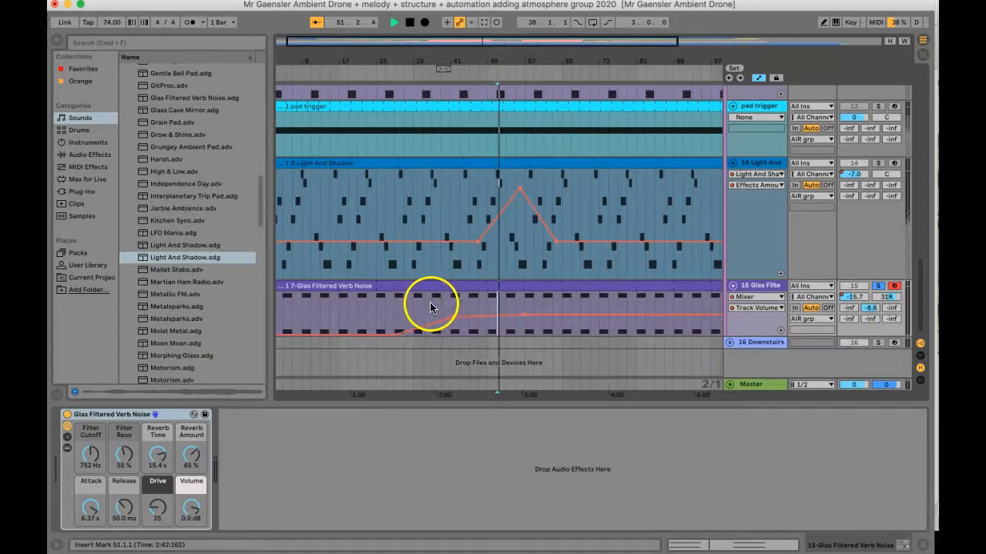
click(504, 304)
mouse_move(89, 455)
mouse_down()
mouse_move(87, 439)
mouse_move(88, 466)
mouse_up()
click(136, 438)
Automate track 15's Filter Cutoff to rise from 752 Hz around bar 44, peak near bar 54 and fall back by about bar 64.
click(502, 307)
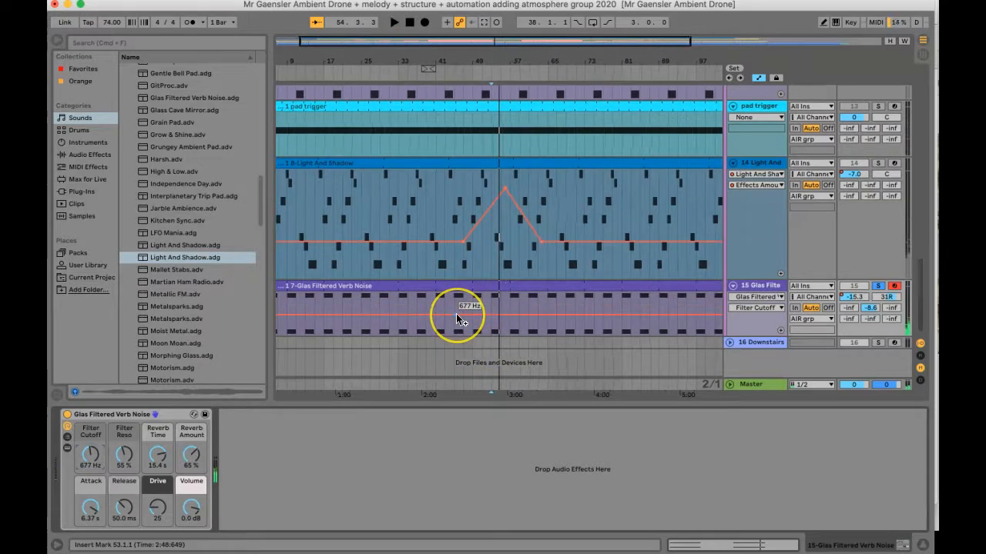
click(539, 315)
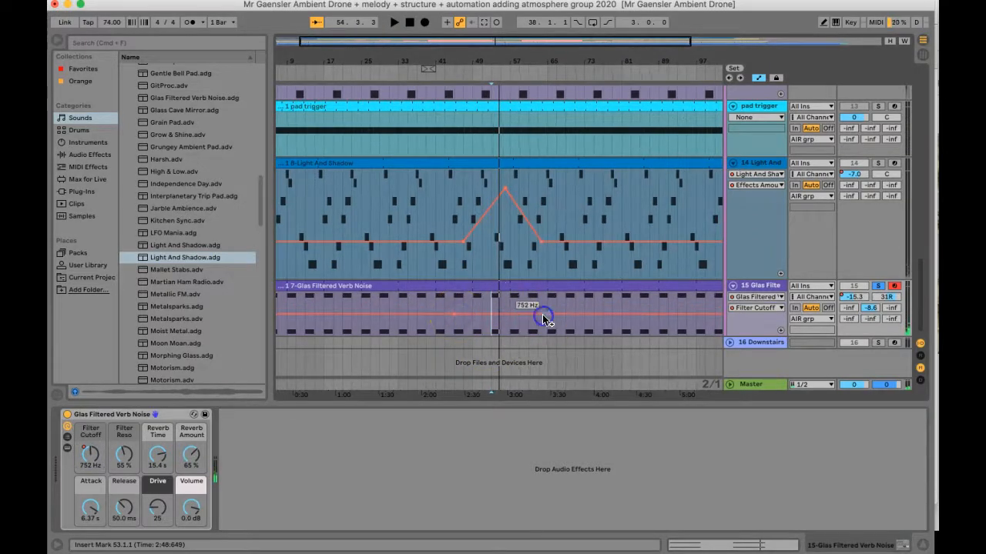
click(507, 313)
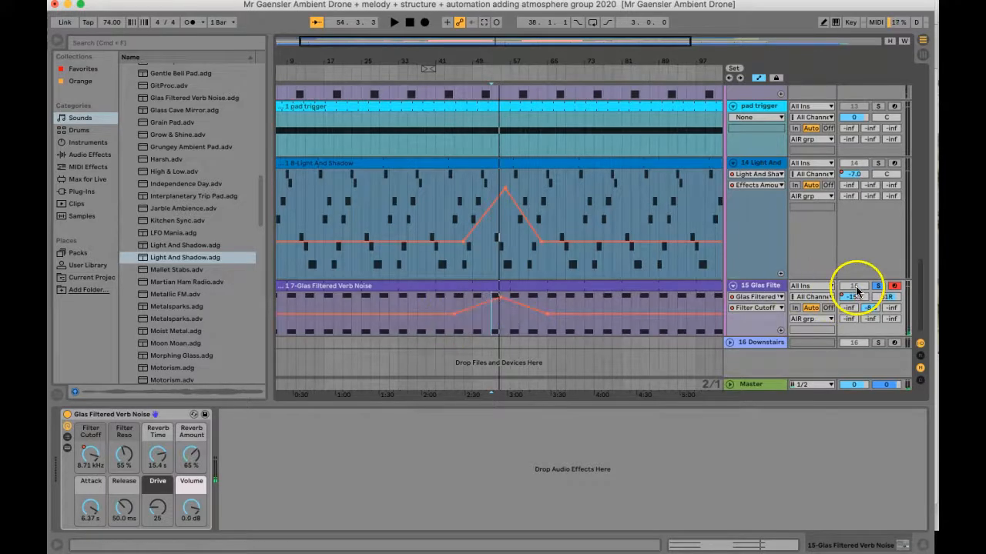
Unsolo track 15 and play the full mix from bar 41 while reviewing the AIR grp tracks.
click(876, 286)
drag(504, 193, 508, 191)
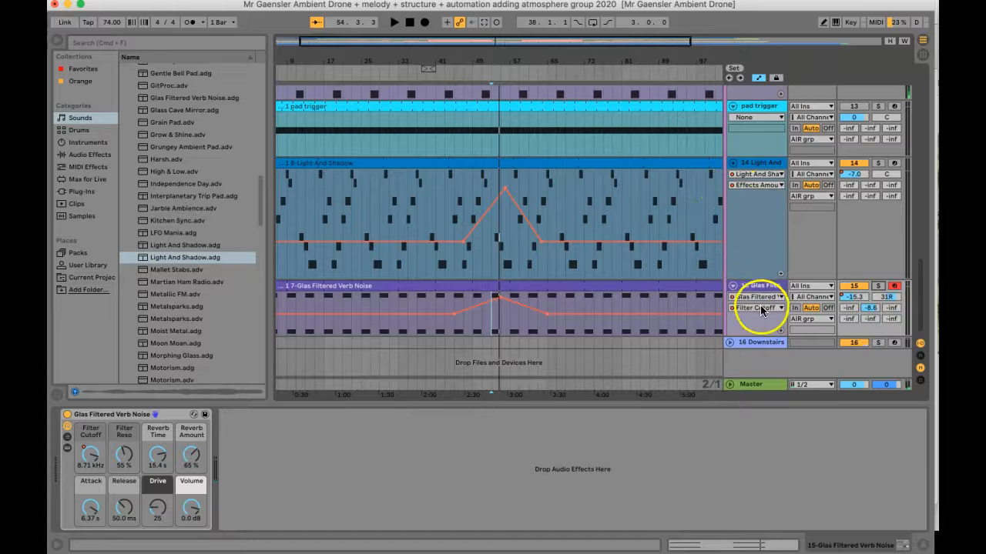
click(435, 329)
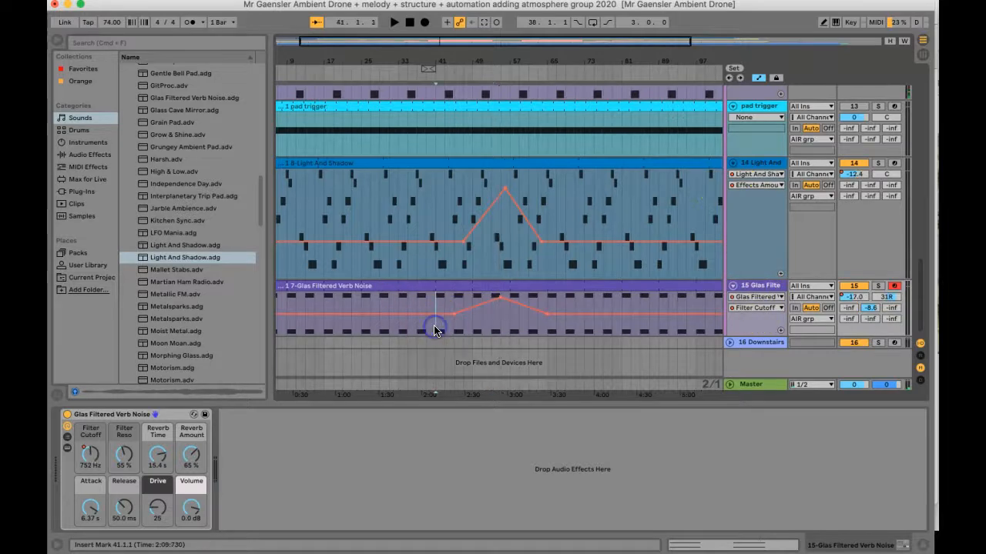
scroll(451, 220, up, 10)
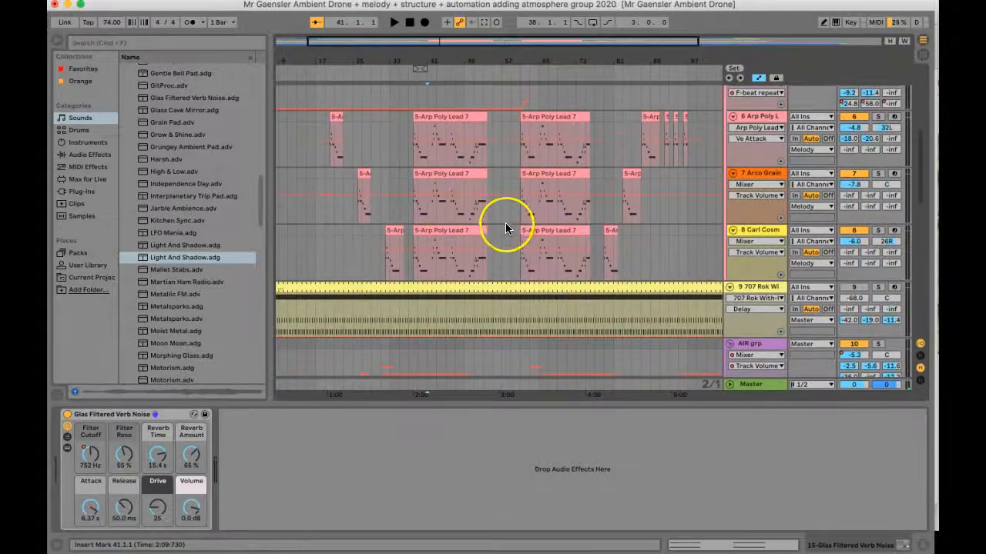
scroll(505, 228, down, 10)
key(space)
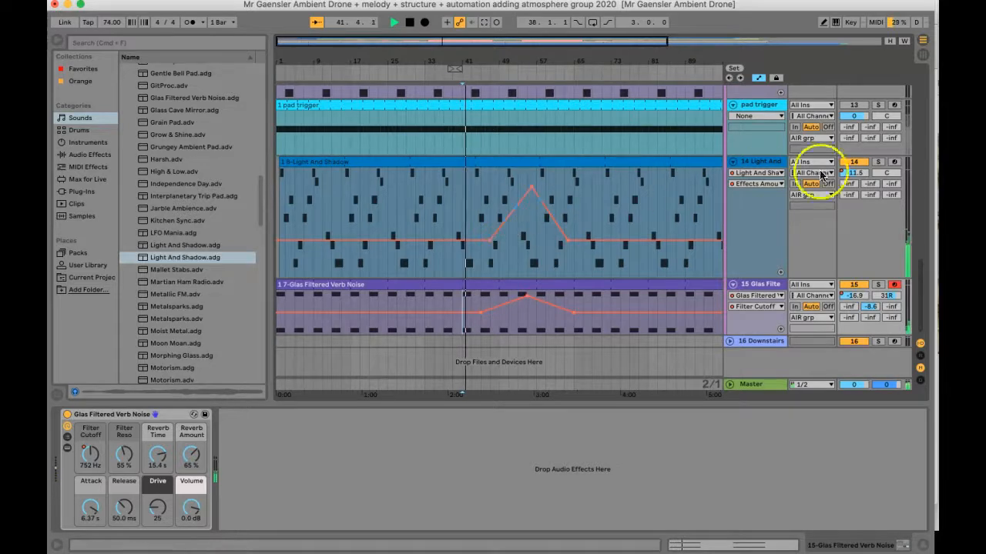
scroll(855, 194, up, 5)
scroll(855, 197, up, 1)
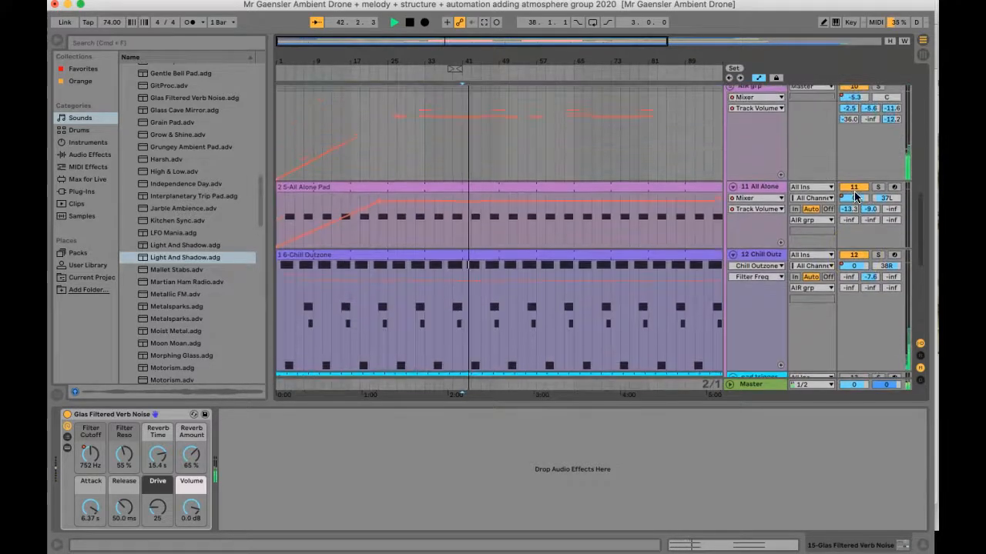
scroll(855, 196, up, 10)
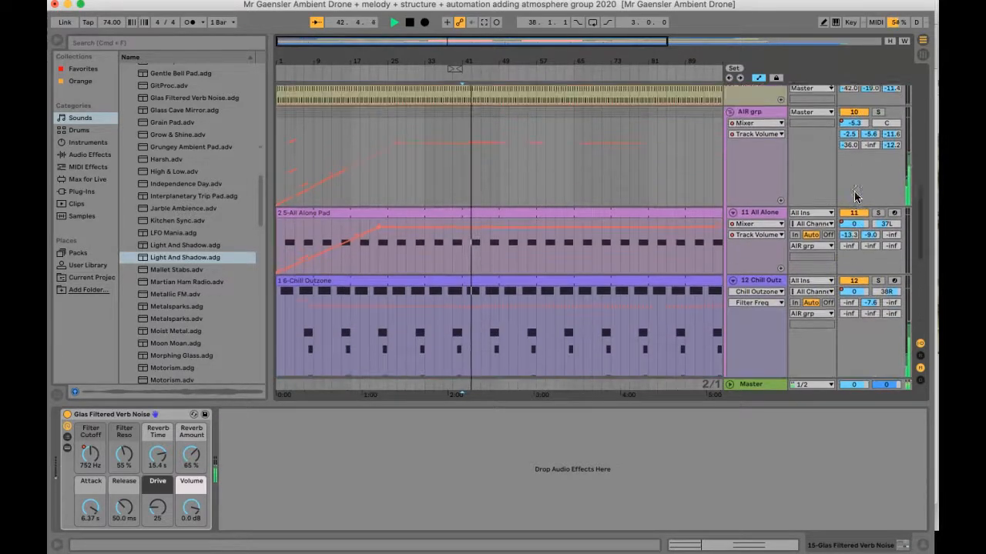
Play the arrangement from bar 53 to hear the Effects Amount and Filter Cutoff peaks in the melody gap.
click(805, 174)
click(516, 260)
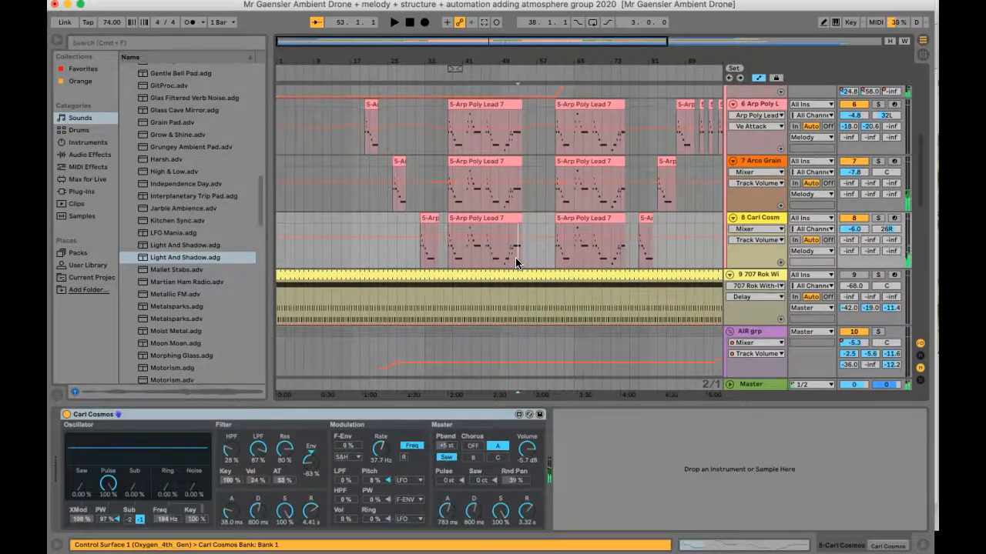
key(space)
scroll(516, 263, down, 10)
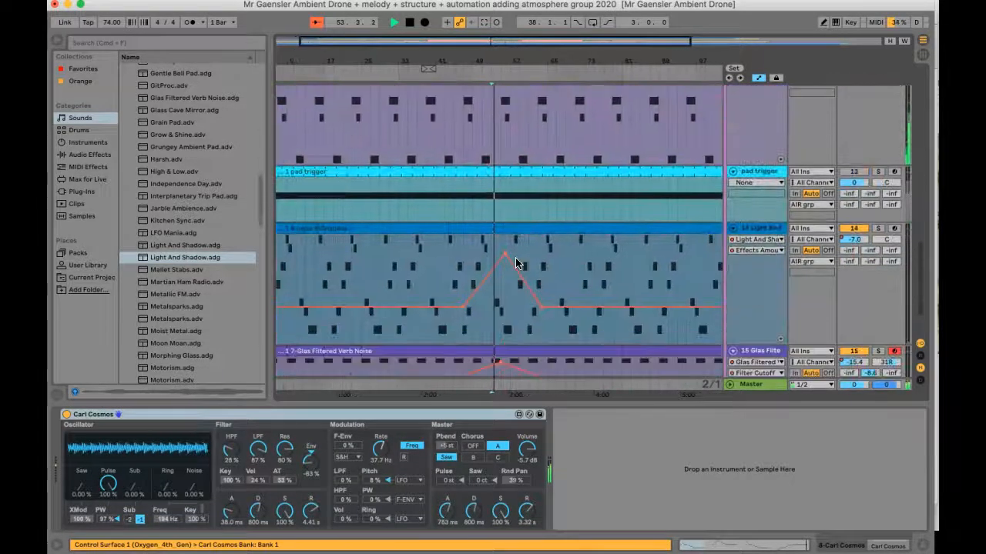
scroll(515, 263, down, 3)
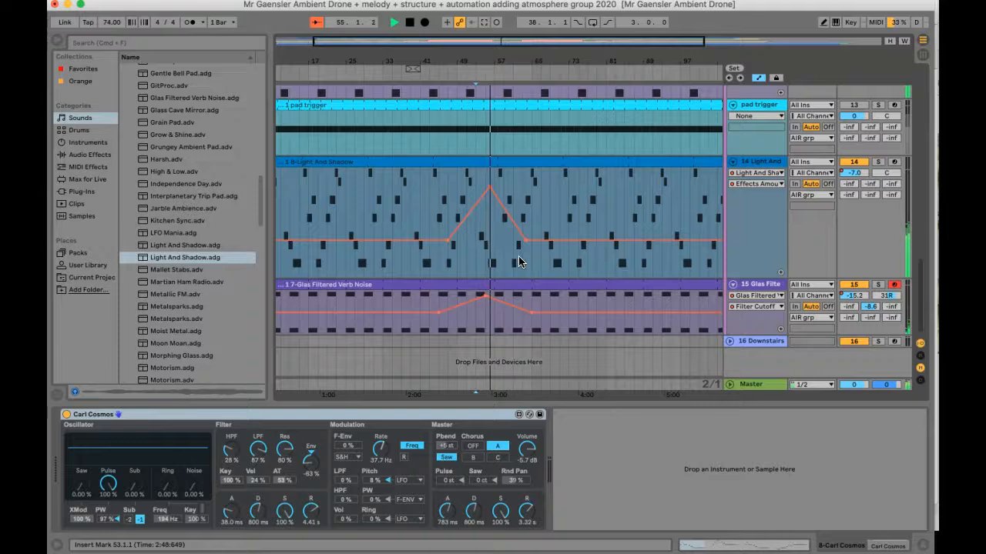
Lower the sustained section of the AIR grp's Track Volume automation to -6.7 dB.
scroll(624, 221, up, 5)
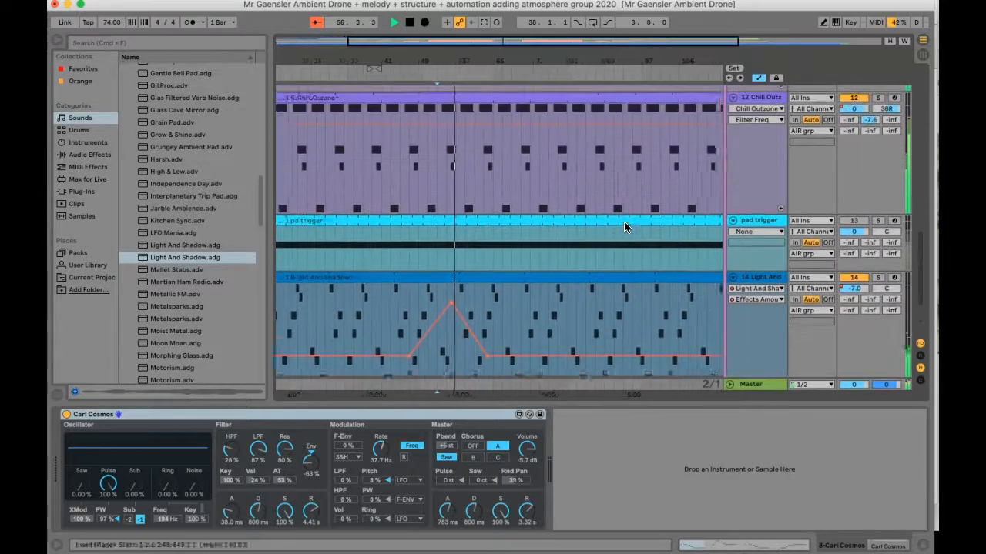
scroll(624, 221, up, 5)
click(853, 177)
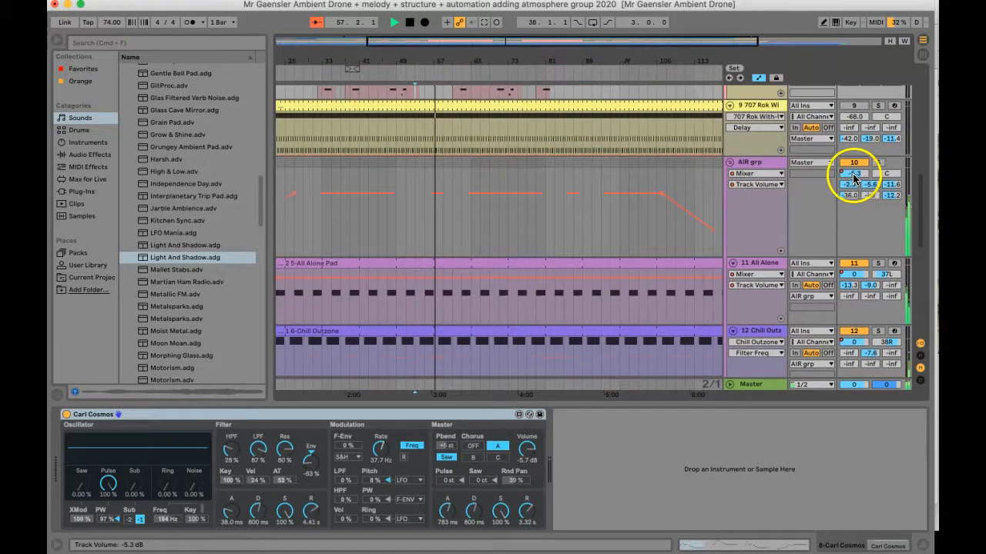
click(521, 200)
drag(521, 200, 519, 200)
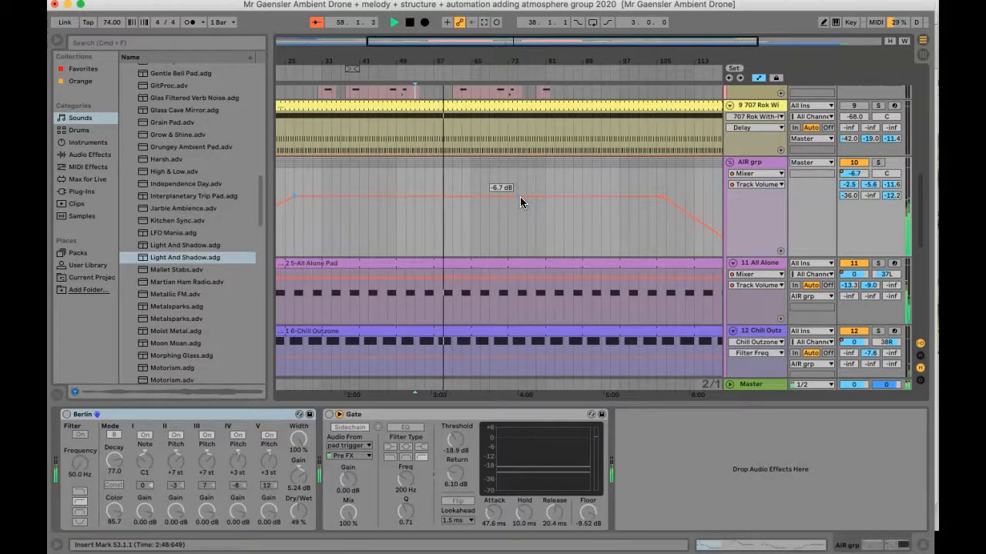
click(515, 218)
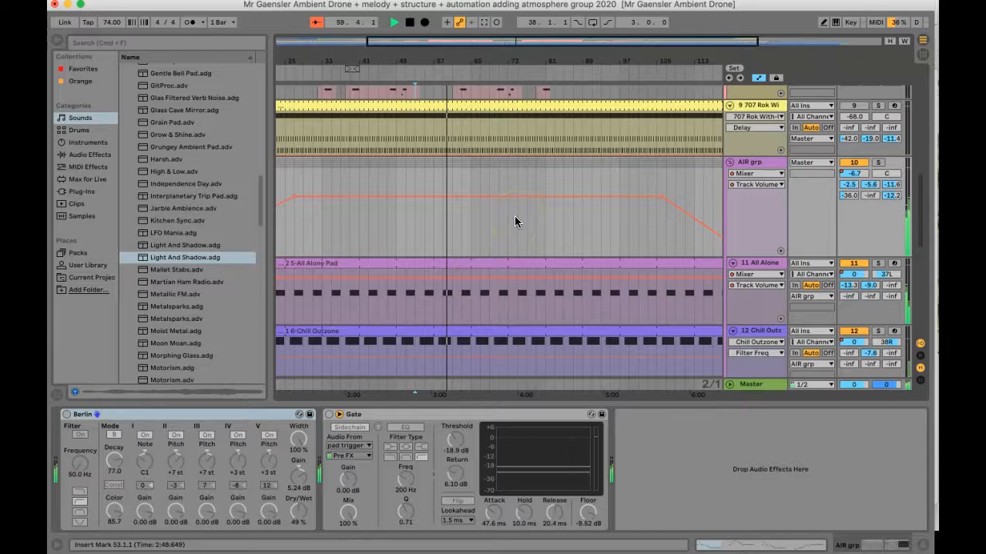
Listen to the melody clips returning at bar 61 with the AIR grp, and stop playback at bar 62.
scroll(514, 222, up, 3)
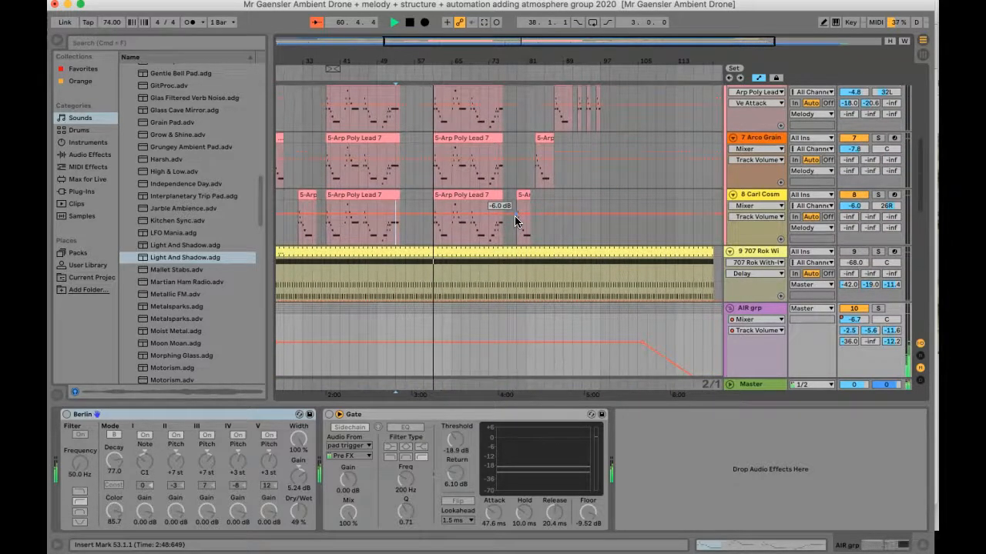
click(524, 178)
mouse_move(524, 179)
mouse_down()
mouse_move(554, 170)
mouse_move(553, 205)
mouse_up()
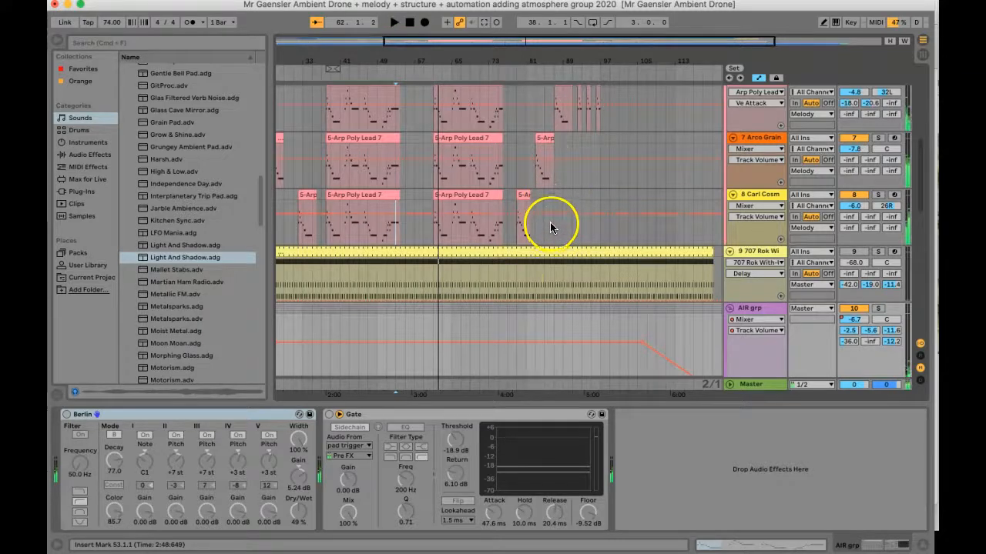